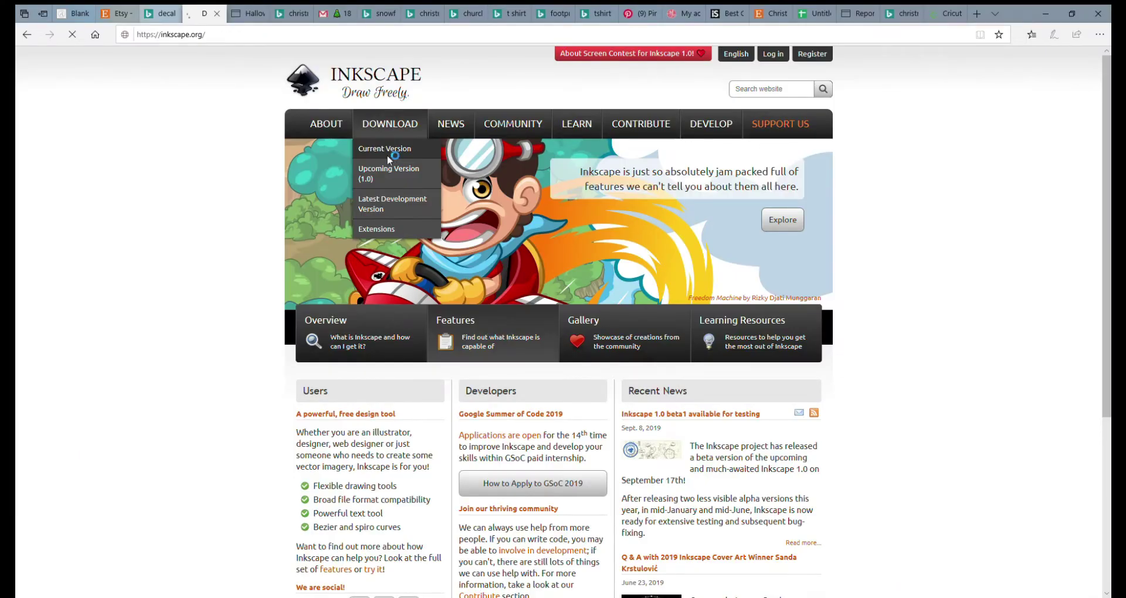
View the Windows download options for the Inkscape 0.92.4 release in the browser, then minimize the browser
{"action": "left_click", "coordinate": [388, 152]}
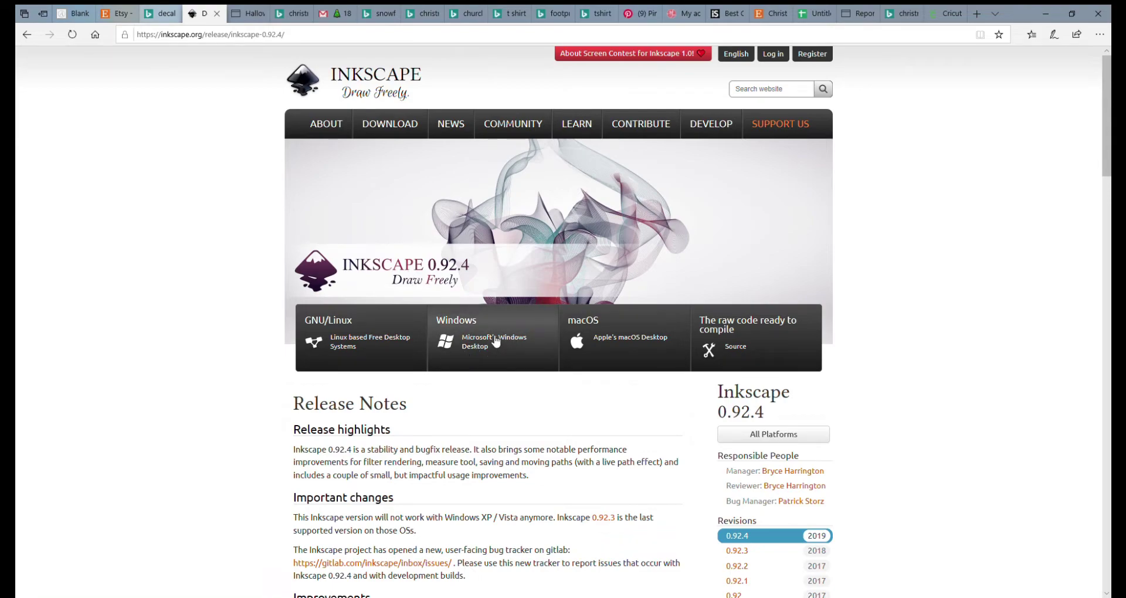
{"action": "left_click", "coordinate": [495, 342]}
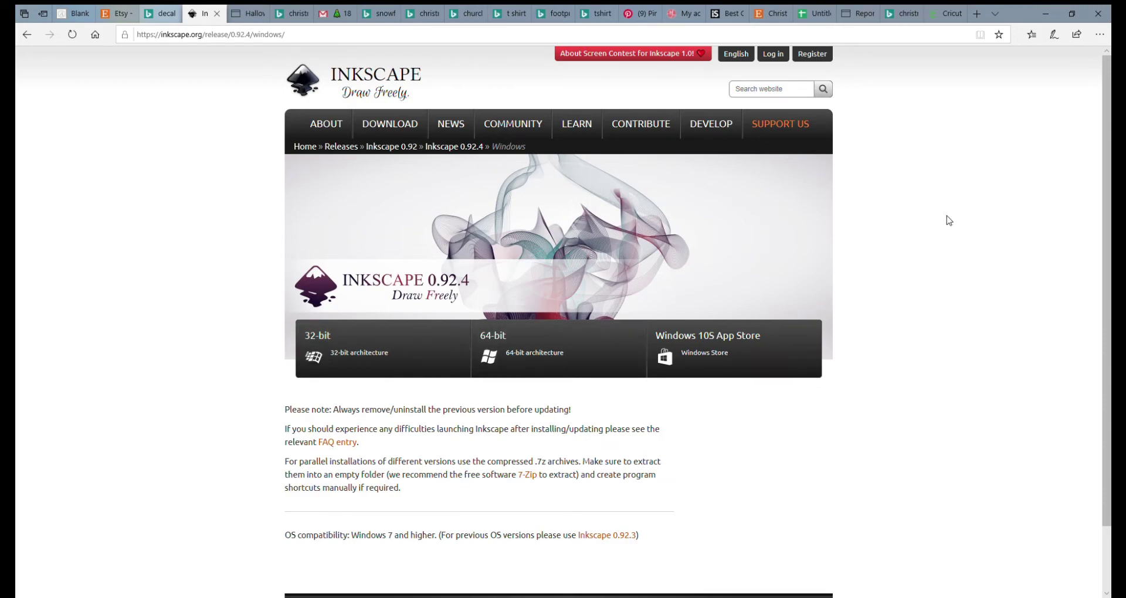
{"action": "left_click", "coordinate": [1046, 14]}
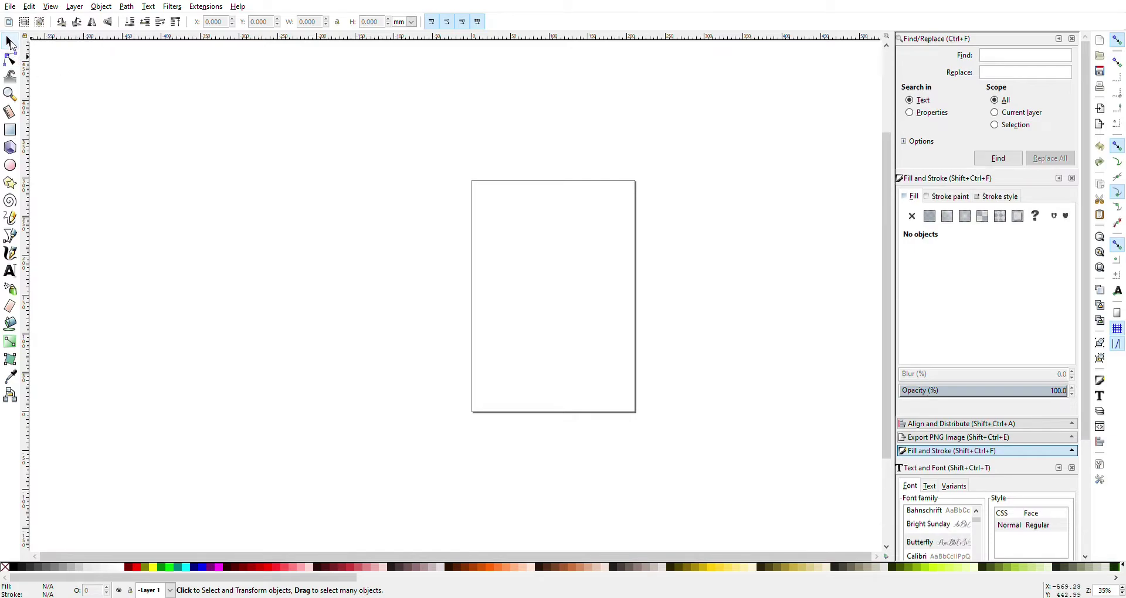
Draw a black square about 116 mm wide in the empty area beside the page
{"action": "left_click", "coordinate": [12, 78]}
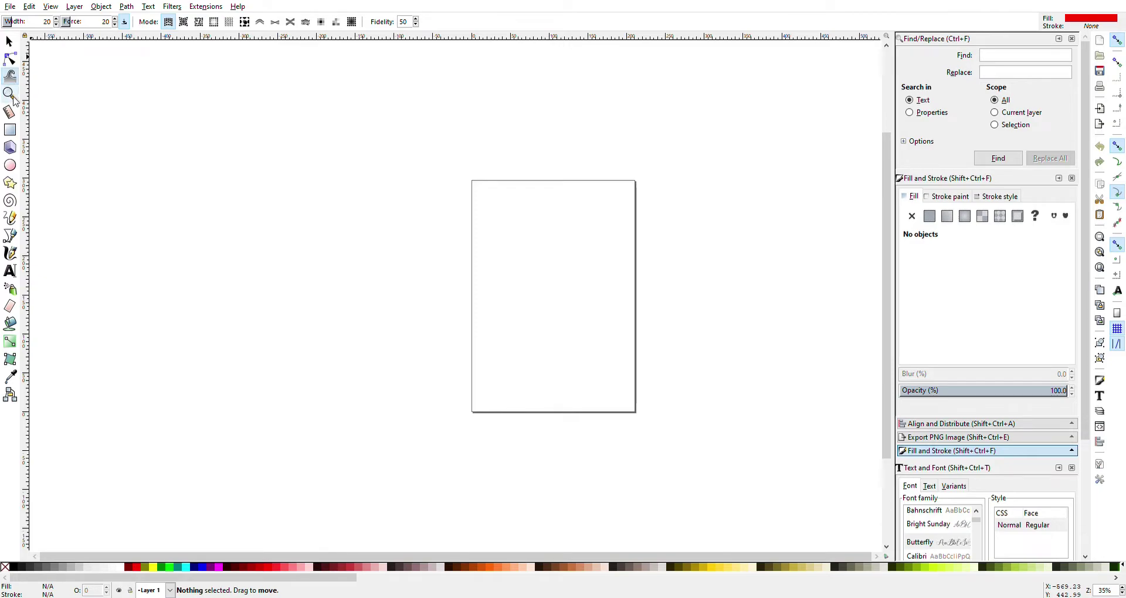
{"action": "left_click", "coordinate": [11, 130]}
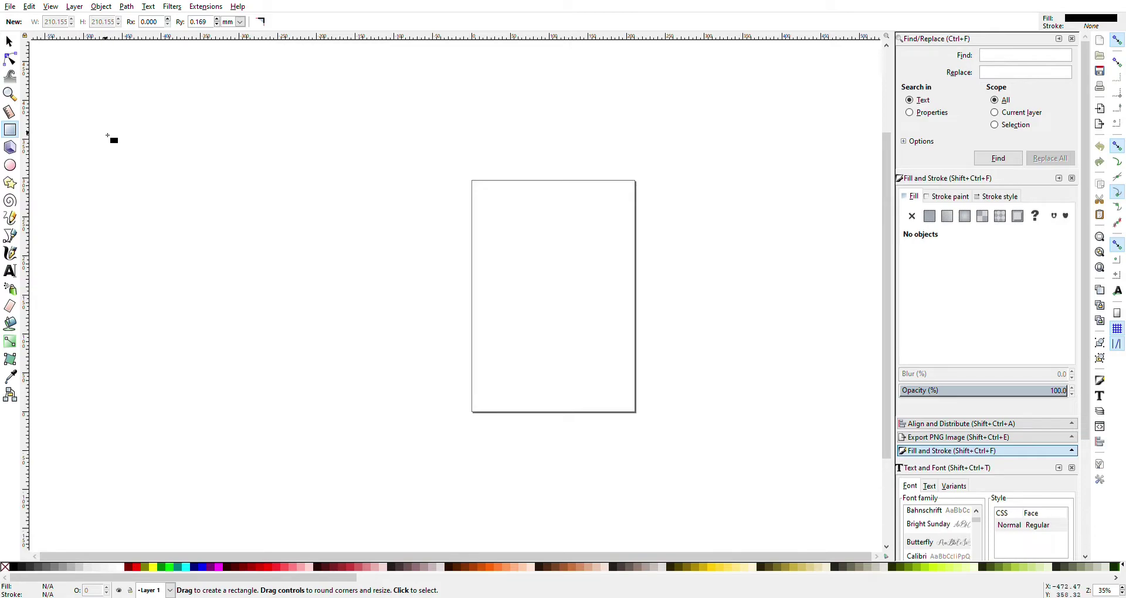
{"action": "left_click_drag", "start_coordinate": [108, 135], "coordinate": [210, 225]}
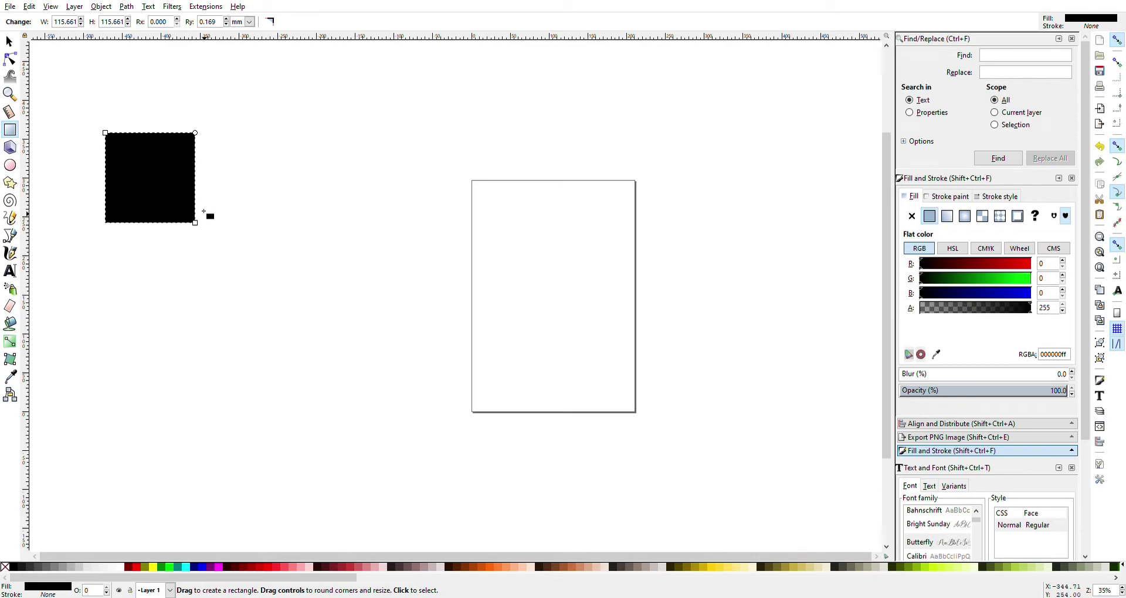
Move the black square a little down and to the right, and delete it
{"action": "left_click", "coordinate": [12, 43]}
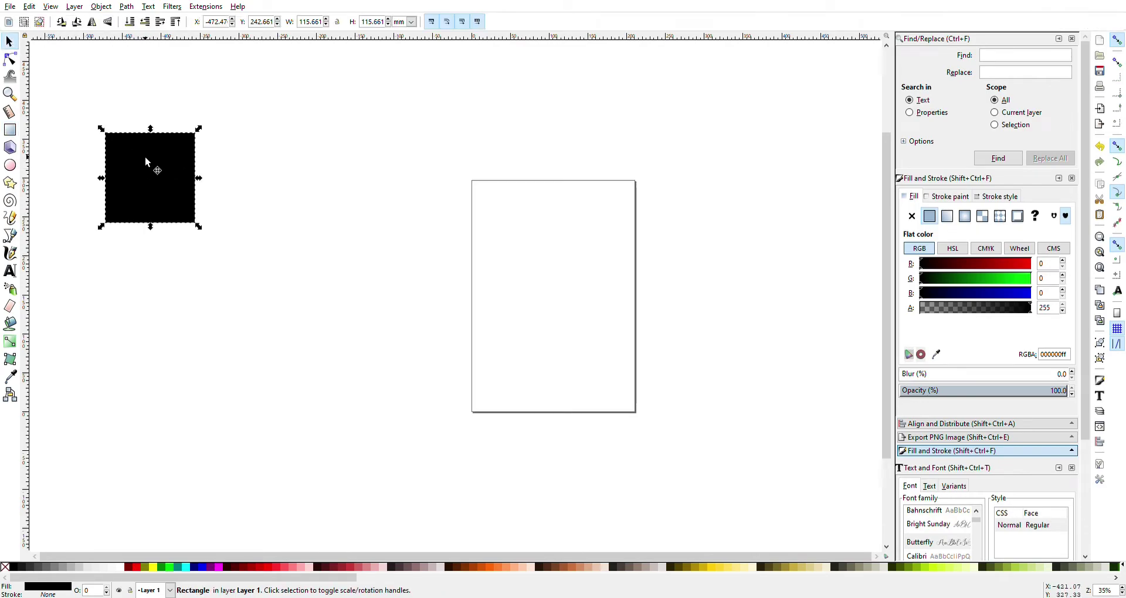
{"action": "left_click_drag", "start_coordinate": [151, 177], "coordinate": [181, 184]}
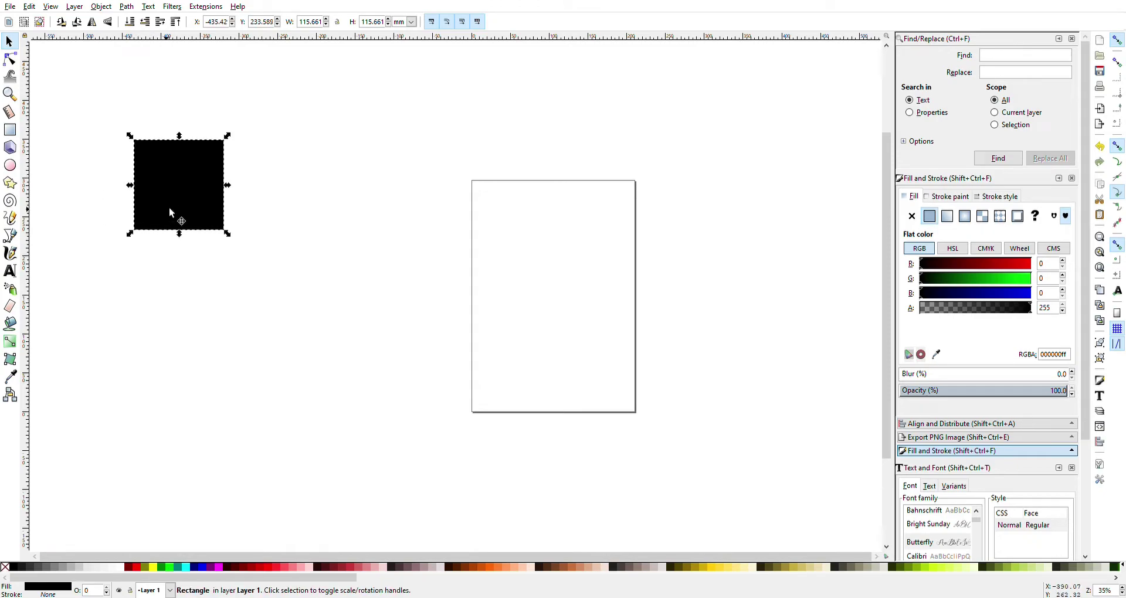
{"action": "left_click_drag", "start_coordinate": [185, 195], "coordinate": [192, 202]}
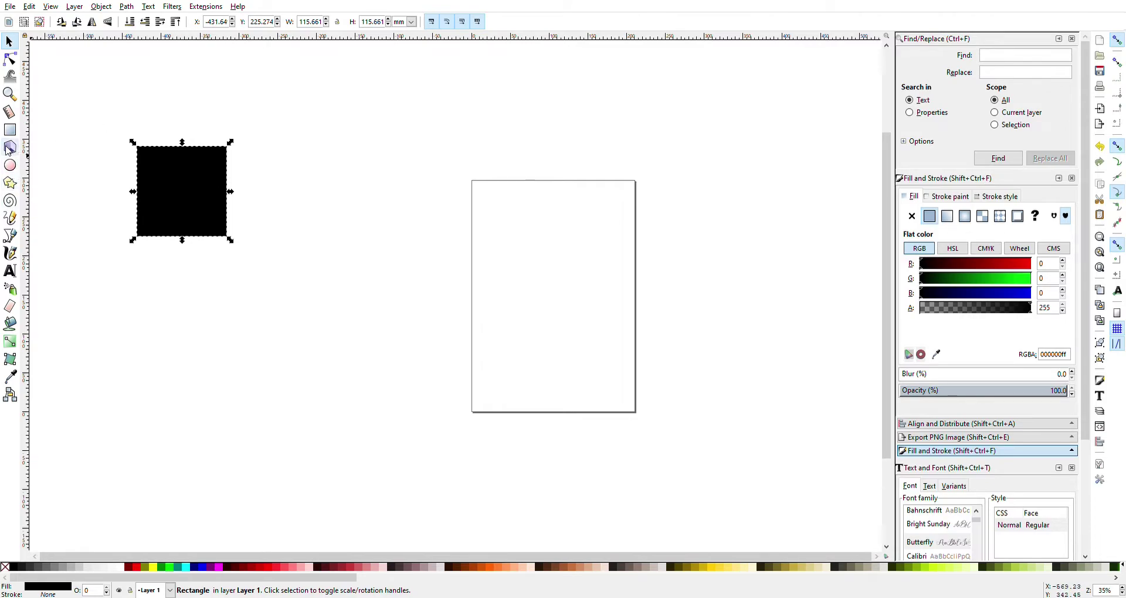
{"action": "key", "text": "Delete"}
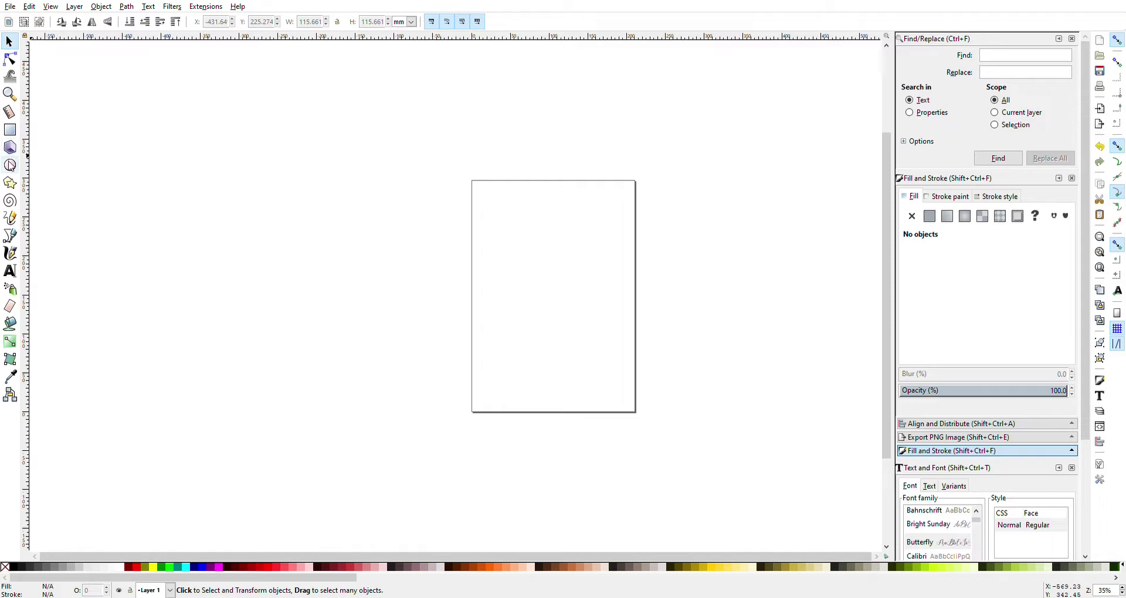
Draw a black circle with a radius of about 87 mm beside the page and delete it
{"action": "left_click", "coordinate": [10, 165]}
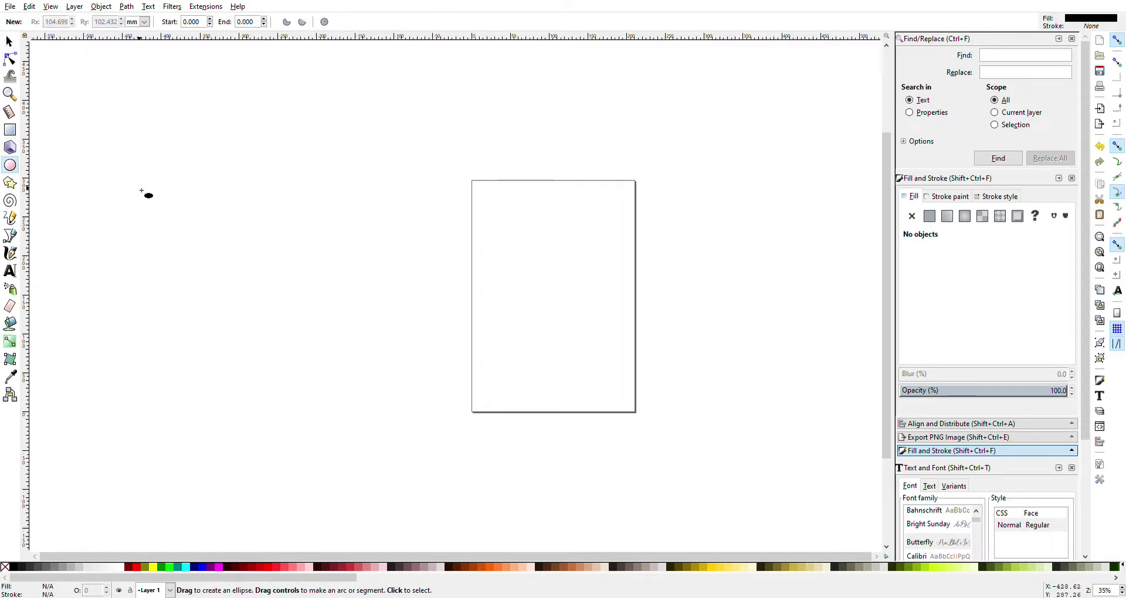
{"action": "left_click_drag", "start_coordinate": [142, 190], "coordinate": [288, 326]}
{"action": "key", "text": "Delete"}
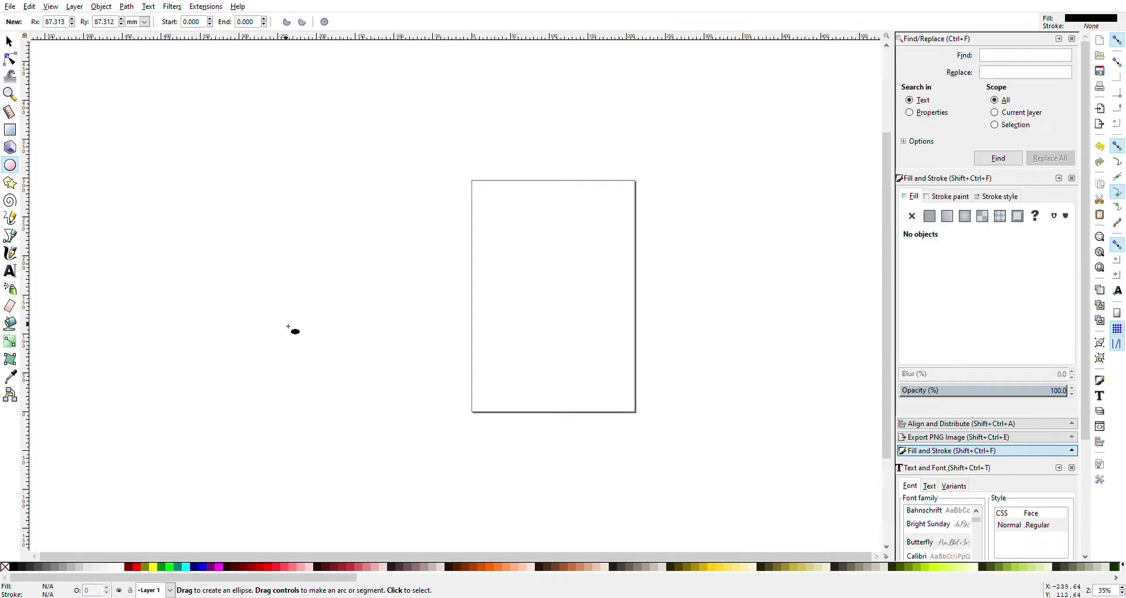
Examine the Star tool's polygon and star modes and the Spiral tool's settings
{"action": "left_click", "coordinate": [10, 185]}
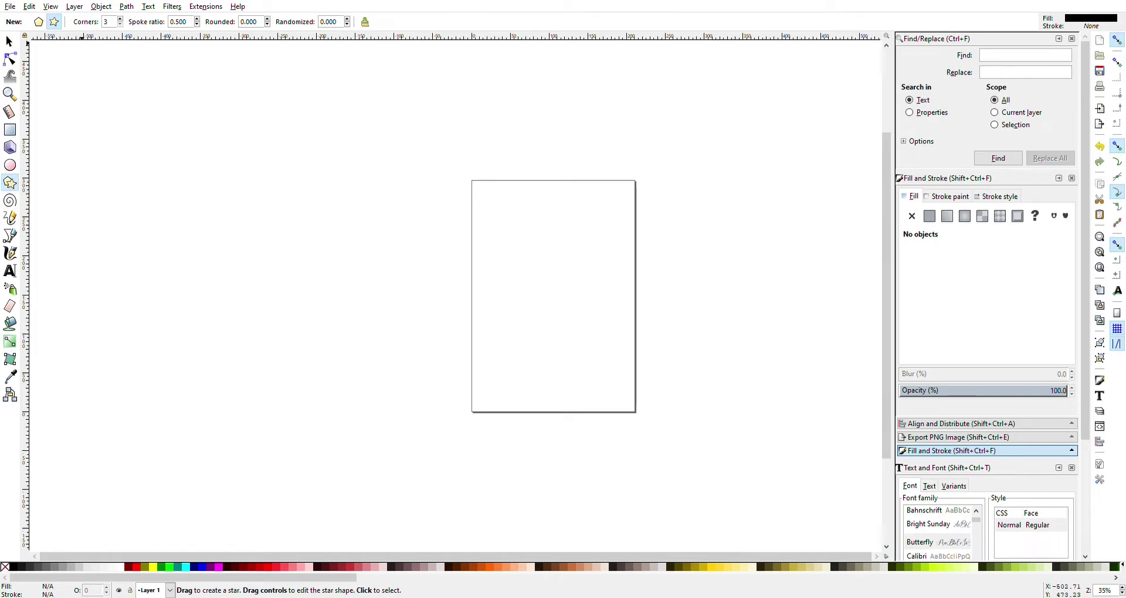
{"action": "left_click", "coordinate": [39, 22]}
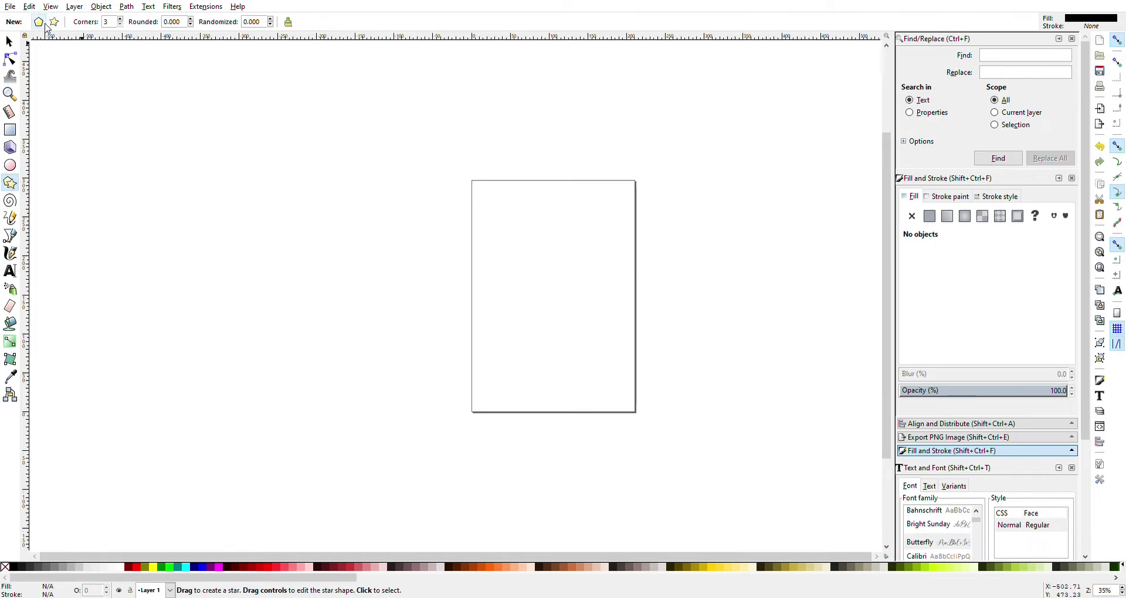
{"action": "left_click", "coordinate": [54, 22]}
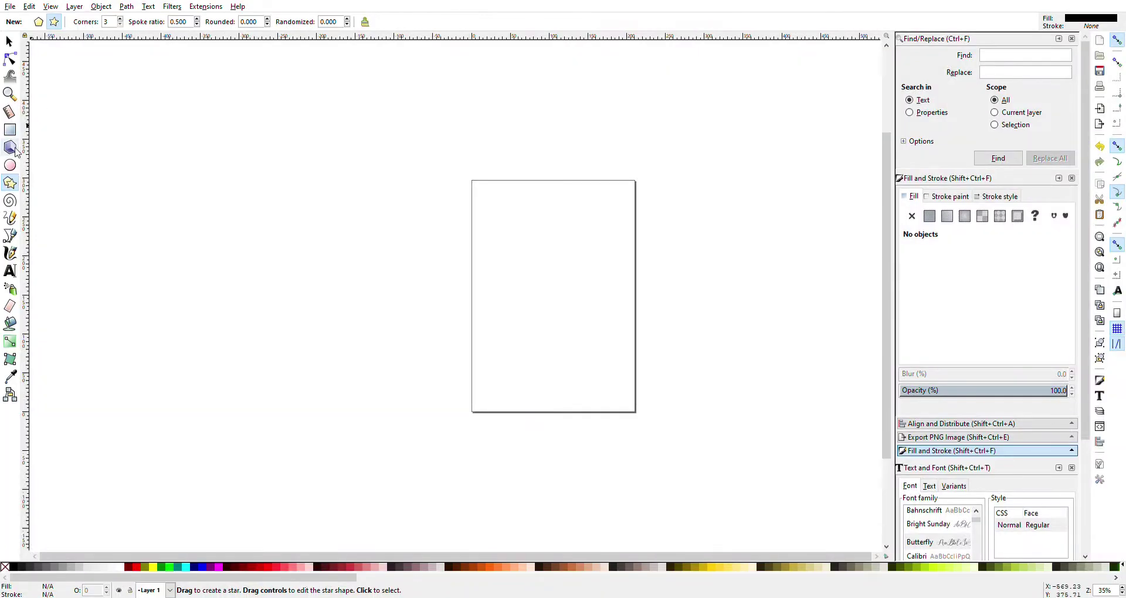
{"action": "left_click", "coordinate": [10, 201]}
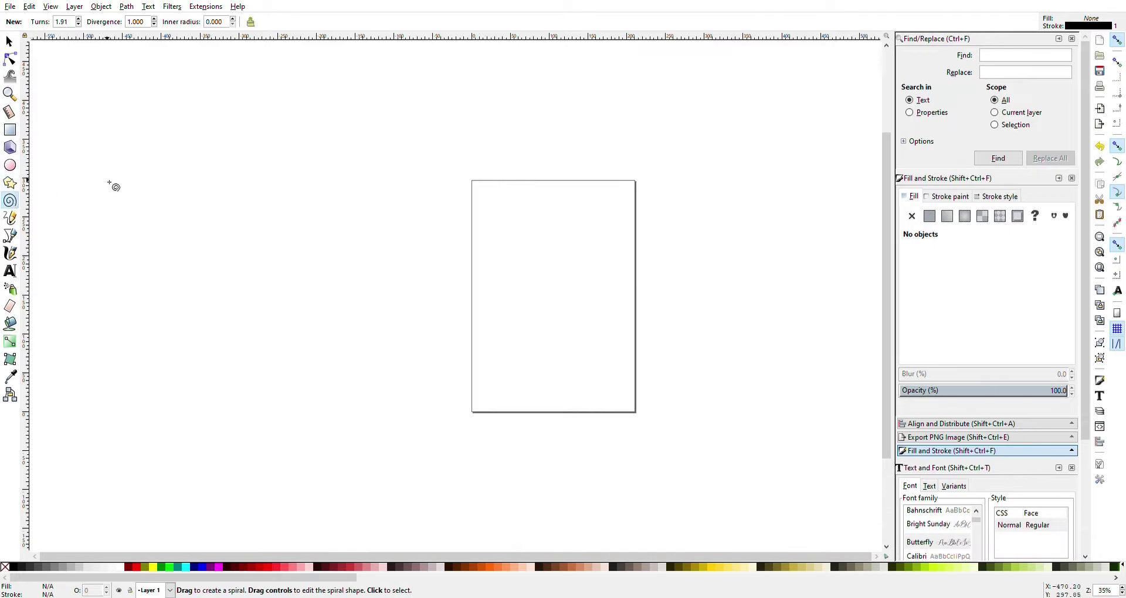
Draw a freehand line and a single dot beside the page with the Pencil tool
{"action": "left_click", "coordinate": [11, 219]}
{"action": "left_click_drag", "start_coordinate": [48, 220], "coordinate": [187, 224]}
{"action": "left_click", "coordinate": [185, 222], "text": "ctrl"}
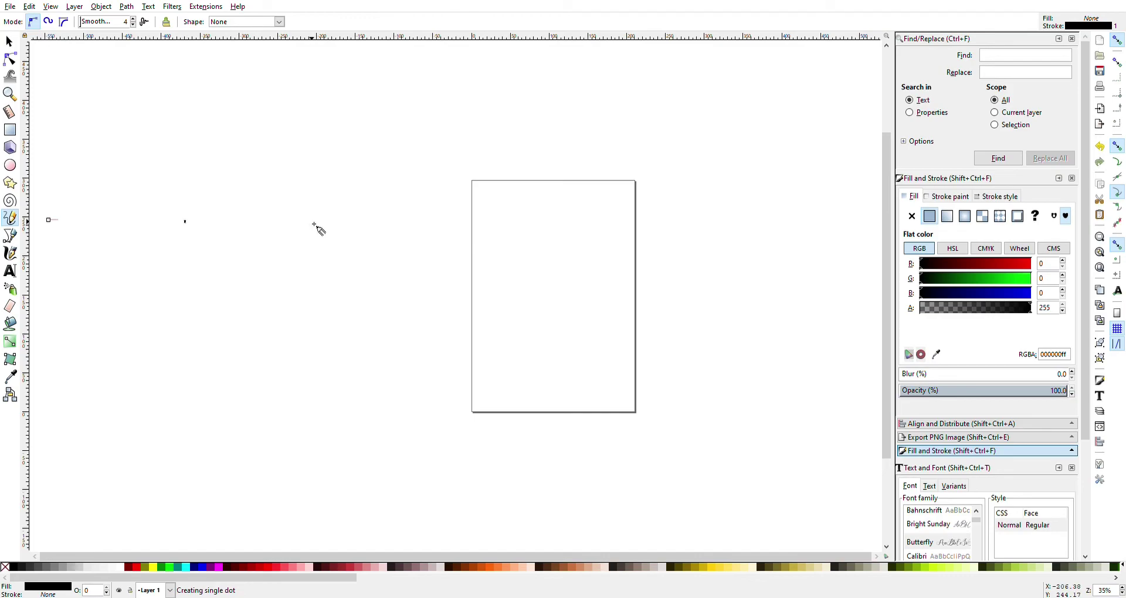
Try a calligraphic stroke beside the page and undo it
{"action": "left_click", "coordinate": [15, 255]}
{"action": "mouse_move", "coordinate": [86, 265]}
{"action": "left_mouse_down"}
{"action": "mouse_move", "coordinate": [218, 286]}
{"action": "mouse_move", "coordinate": [342, 375]}
{"action": "left_mouse_up"}
{"action": "key", "text": "ctrl+z"}
Add the sample text "Tuhlij" in the empty area beside the page
{"action": "left_click", "coordinate": [10, 271]}
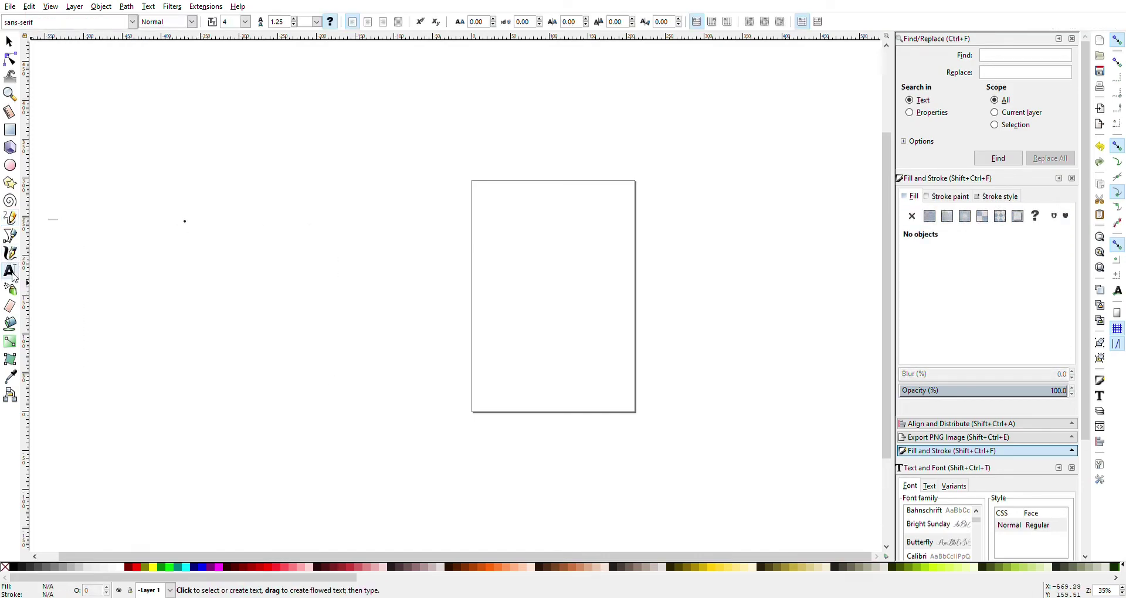
{"action": "left_click", "coordinate": [219, 303]}
{"action": "type", "text": "Tuhlij"}
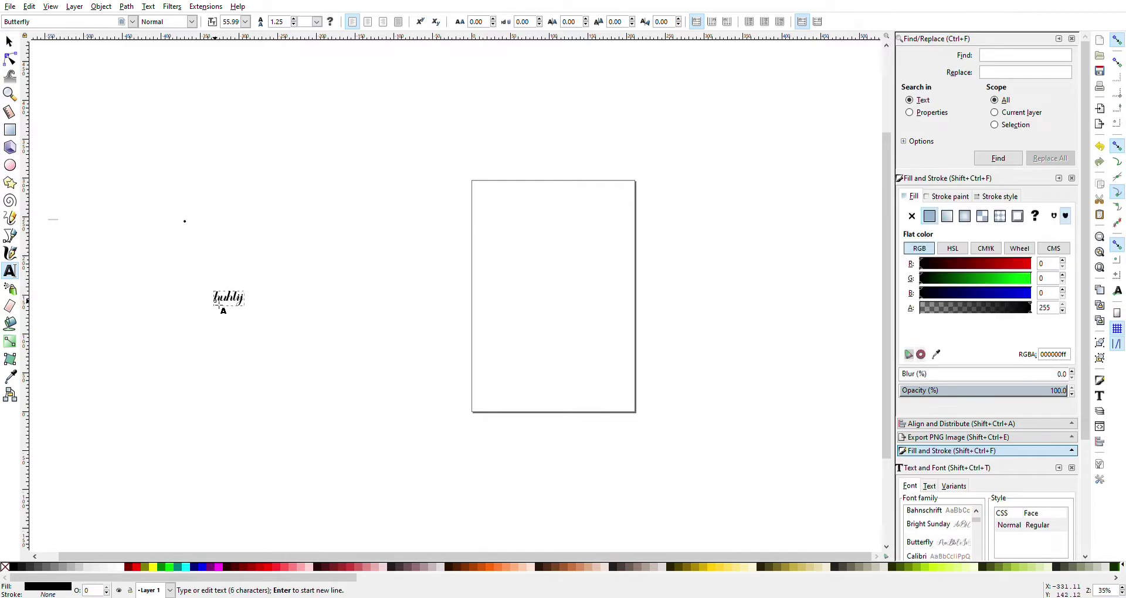
Cut a diagonal gap through the sample text with the Eraser tool at width 10
{"action": "left_click", "coordinate": [11, 288]}
{"action": "left_click", "coordinate": [12, 307]}
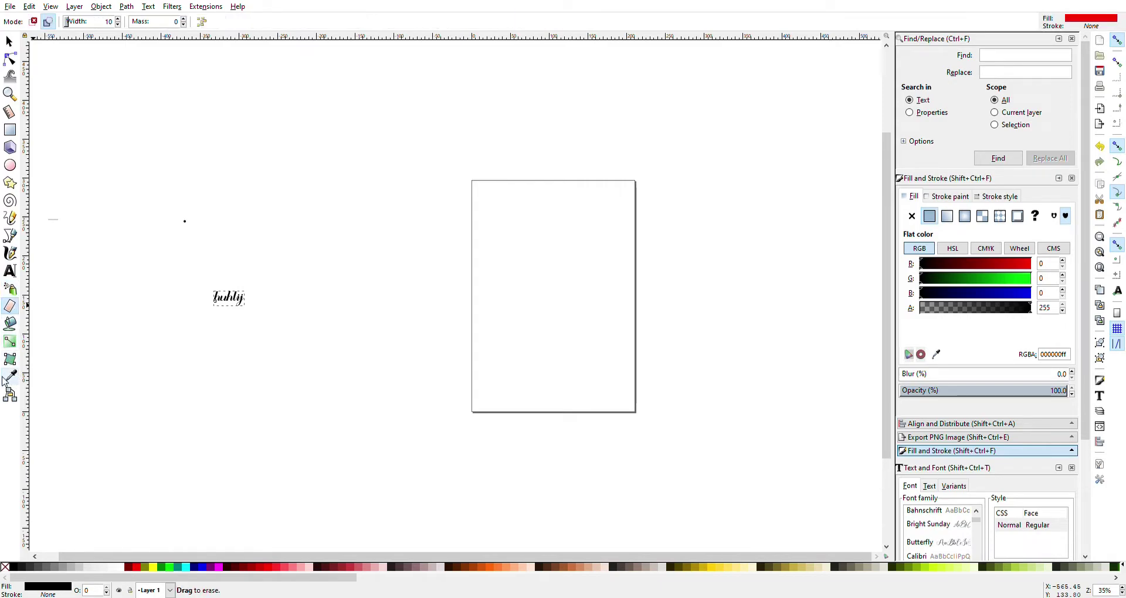
{"action": "mouse_move", "coordinate": [123, 167]}
{"action": "left_mouse_down"}
{"action": "mouse_move", "coordinate": [311, 378]}
{"action": "mouse_move", "coordinate": [401, 441]}
{"action": "left_mouse_up"}
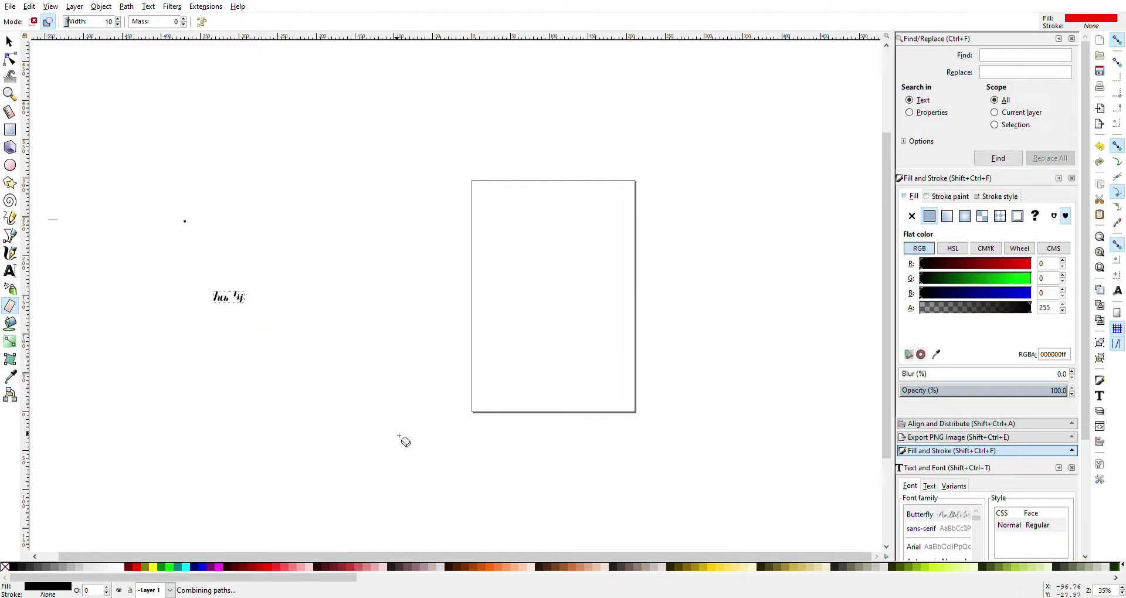
Delete the partly erased sample text together with the pencil dot
{"action": "left_click", "coordinate": [9, 41]}
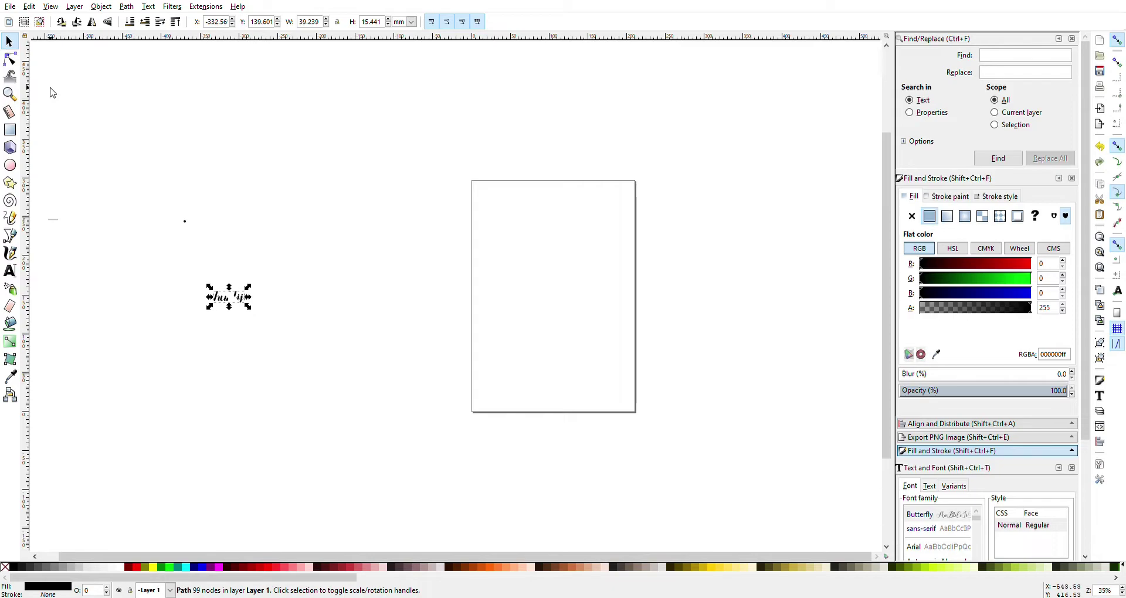
{"action": "left_click_drag", "start_coordinate": [52, 92], "coordinate": [387, 397]}
{"action": "key", "text": "Delete"}
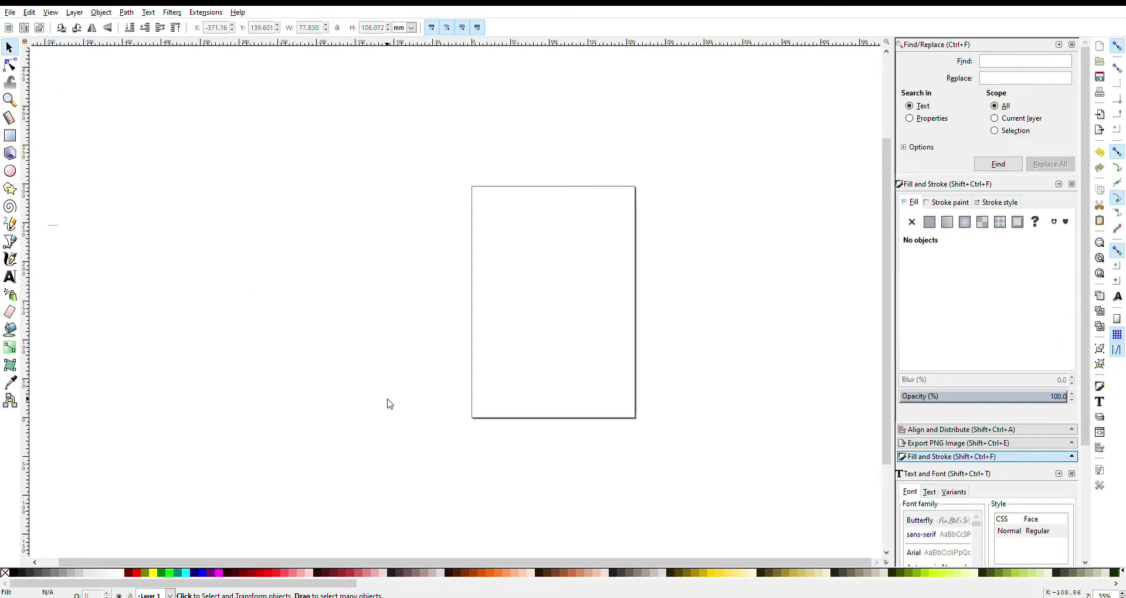
Delete the leftover short pencil line and open the document properties
{"action": "left_click_drag", "start_coordinate": [43, 210], "coordinate": [65, 246]}
{"action": "left_click", "coordinate": [10, 12]}
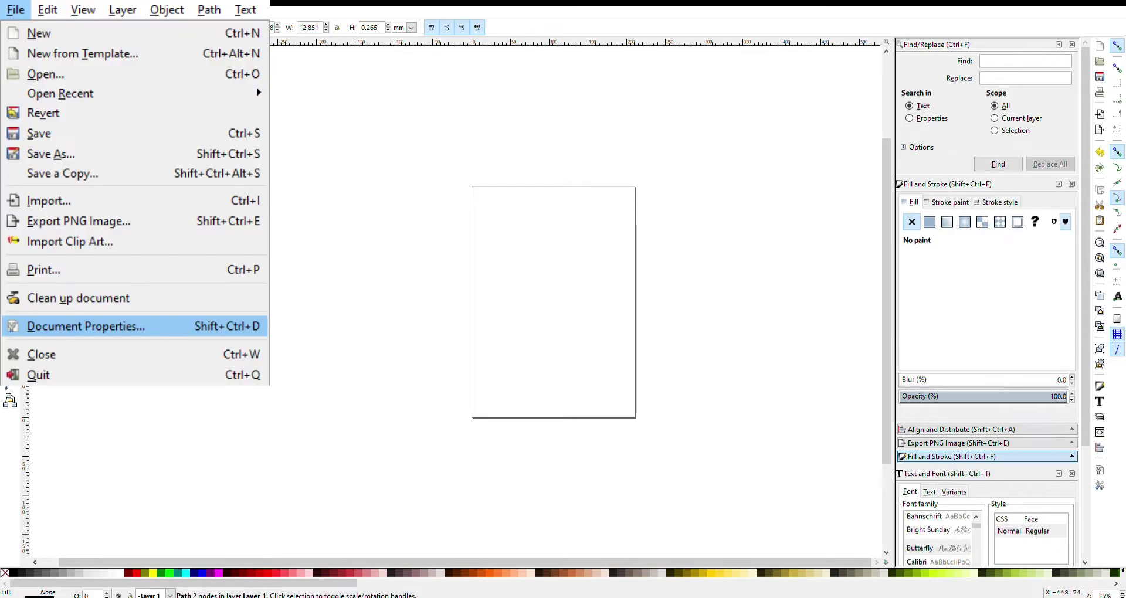
{"action": "key", "text": "Delete"}
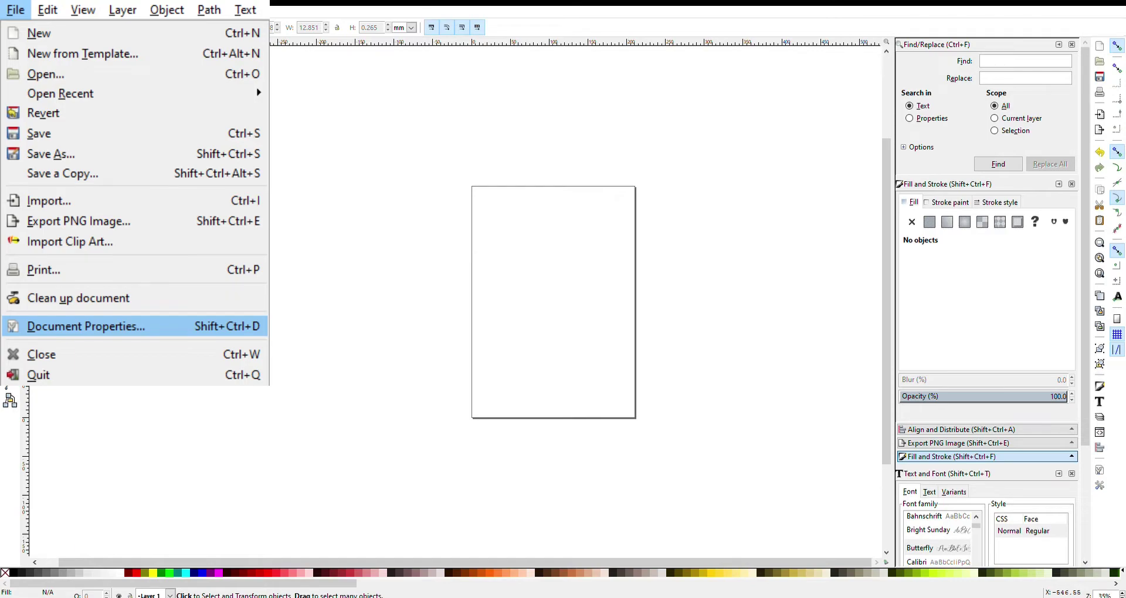
{"action": "key", "text": "Return"}
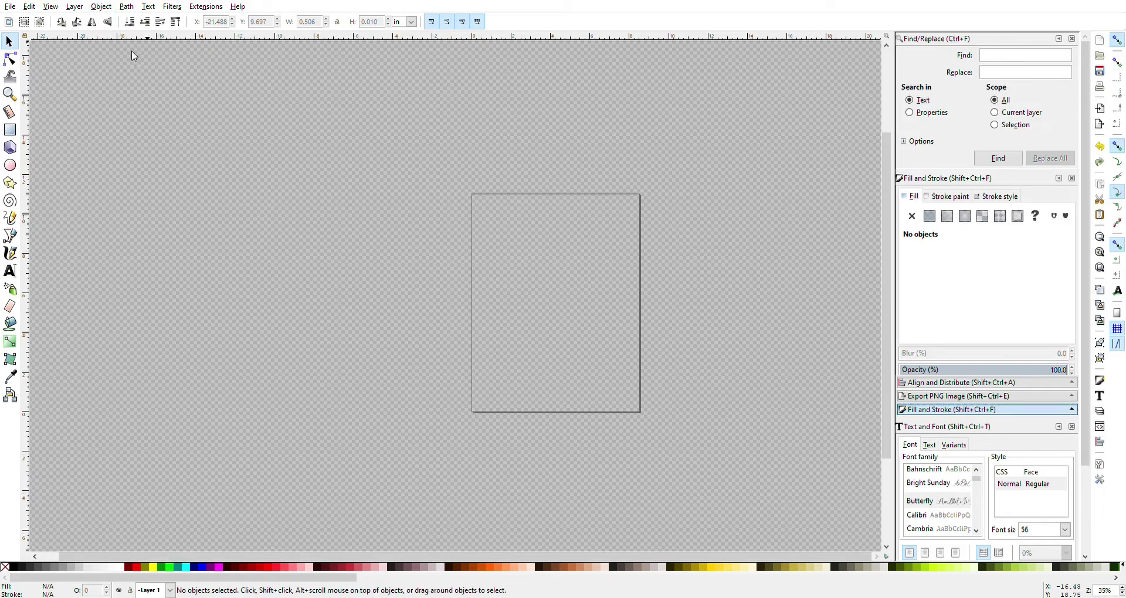
Examine the Fill and Stroke settings, including the stroke paint and stroke style options
{"action": "key", "text": "alt+o"}
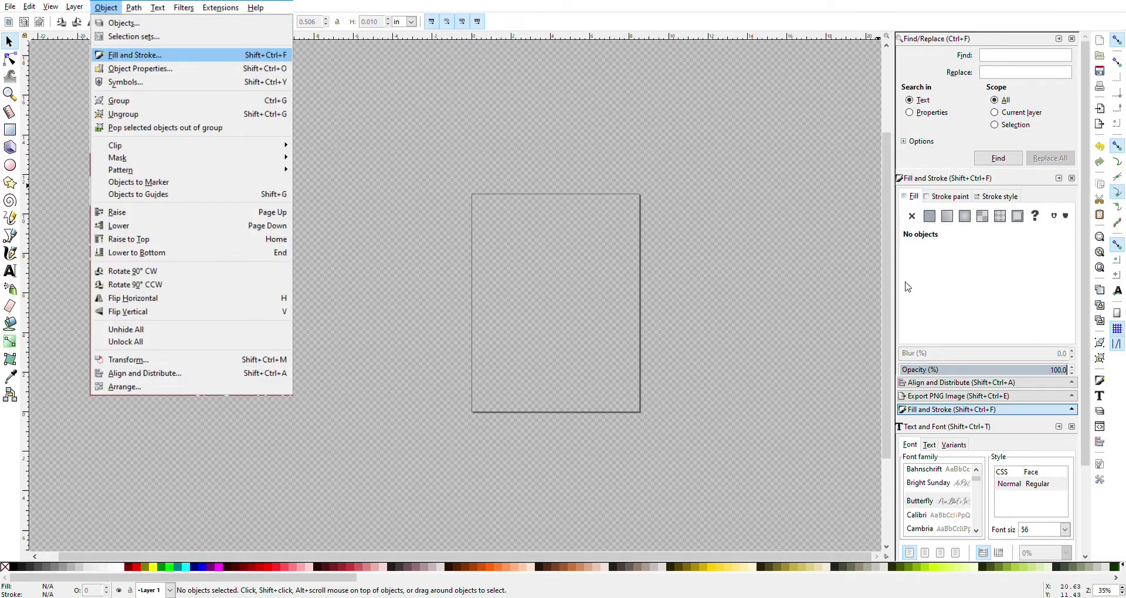
{"action": "key", "text": "Escape"}
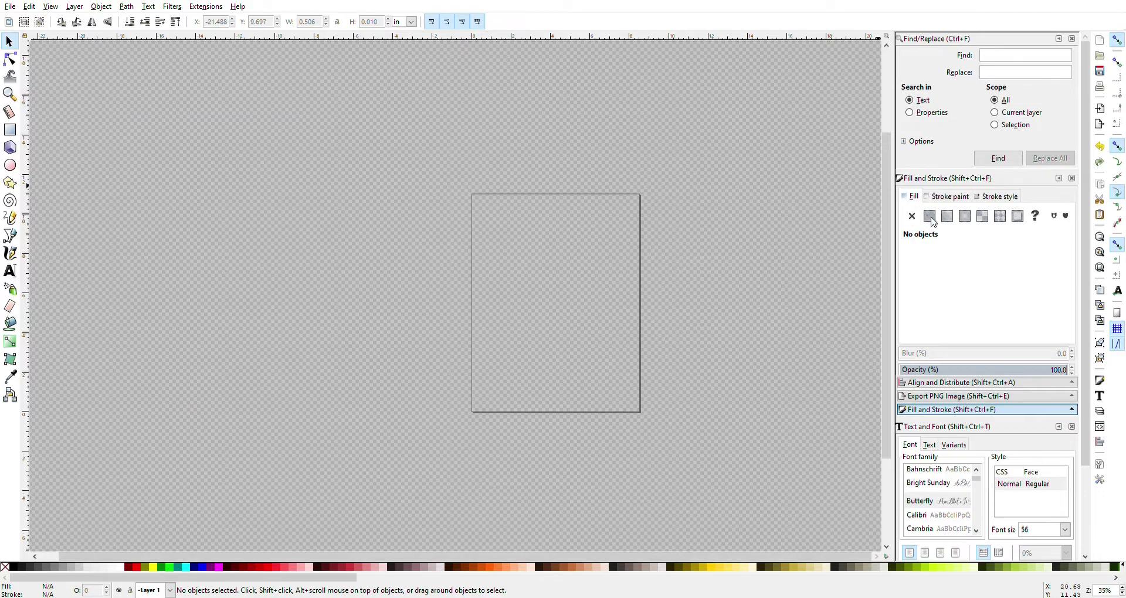
{"action": "left_click", "coordinate": [937, 198]}
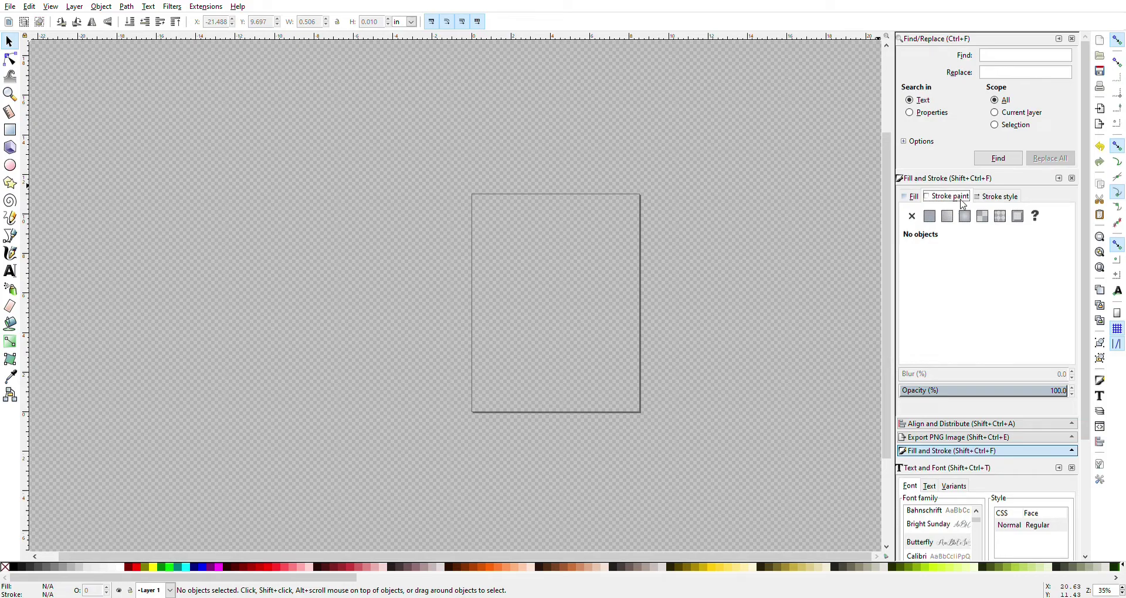
{"action": "left_click", "coordinate": [989, 198]}
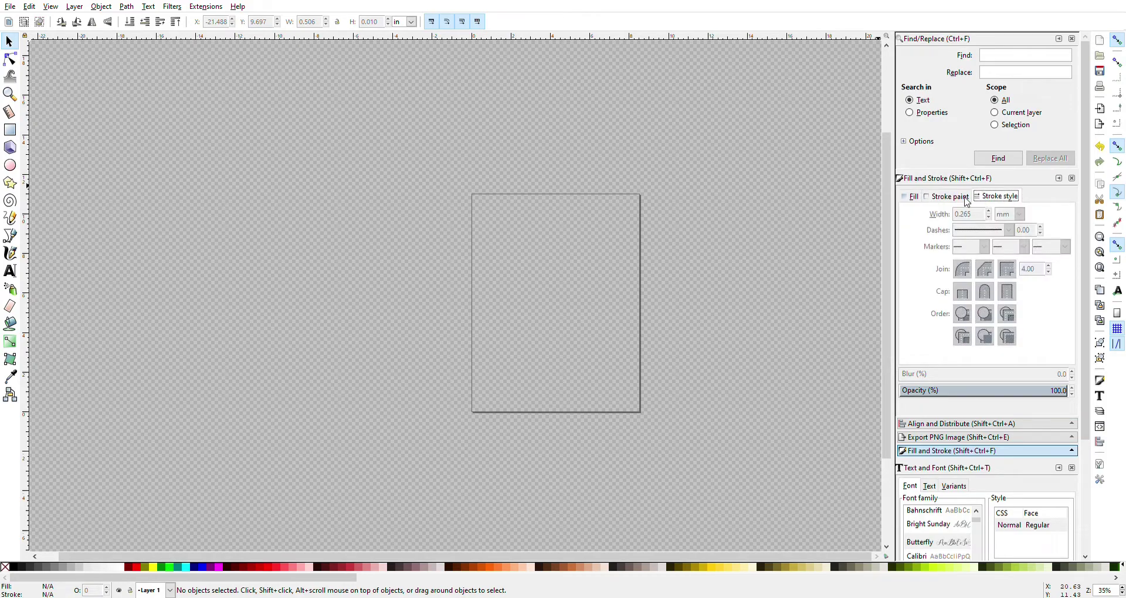
Bring up the Align and Distribute options and the Text and Font settings, ending on the font variants
{"action": "key", "text": "alt+o"}
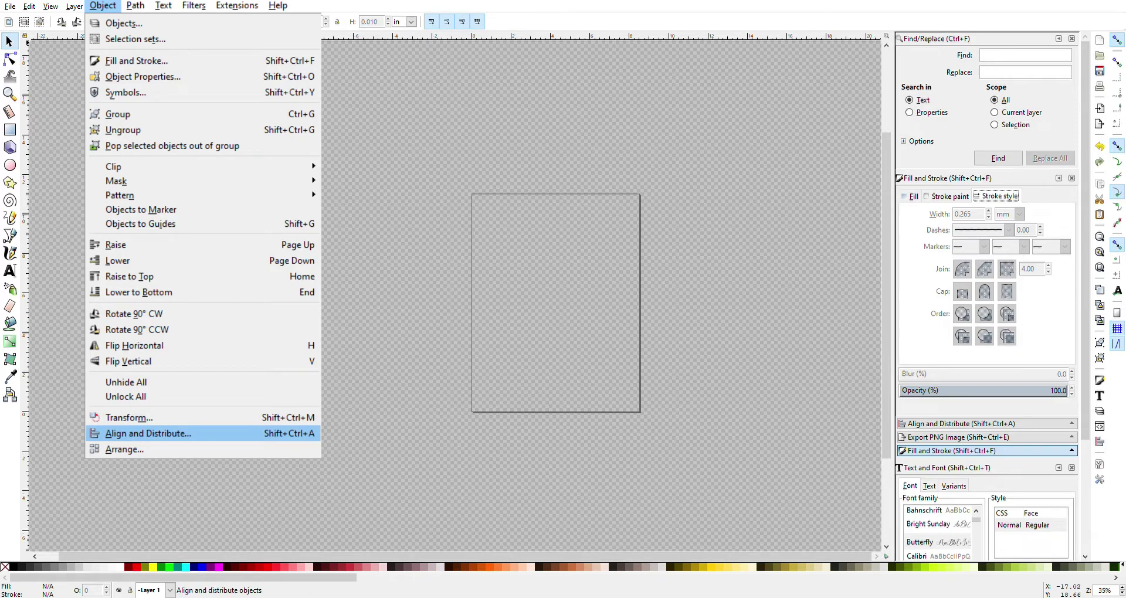
{"action": "key", "text": "Return"}
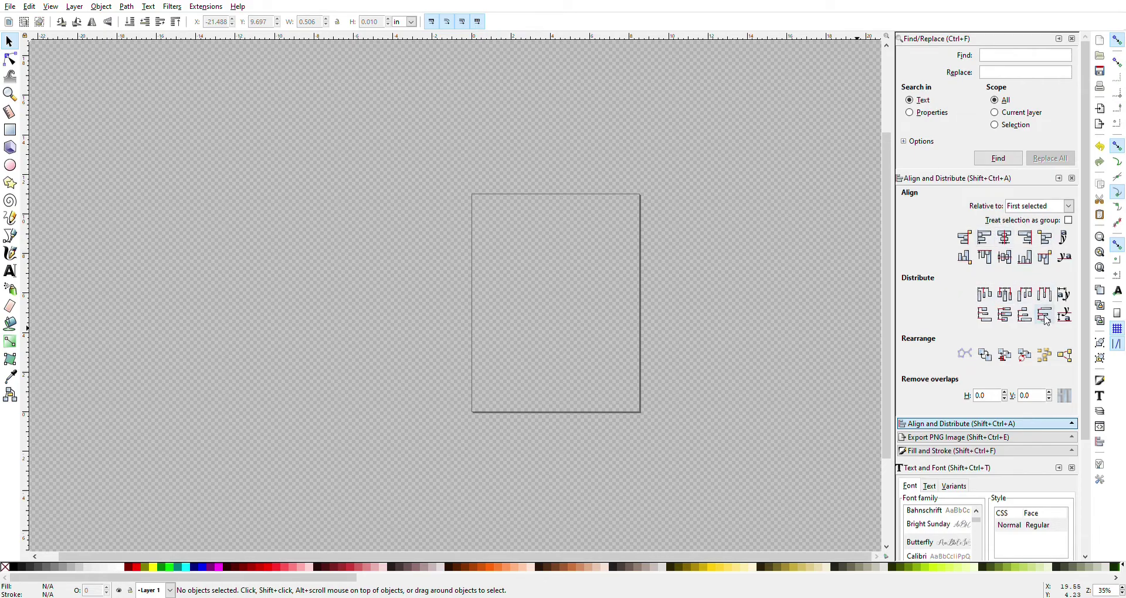
{"action": "key", "text": "alt+t"}
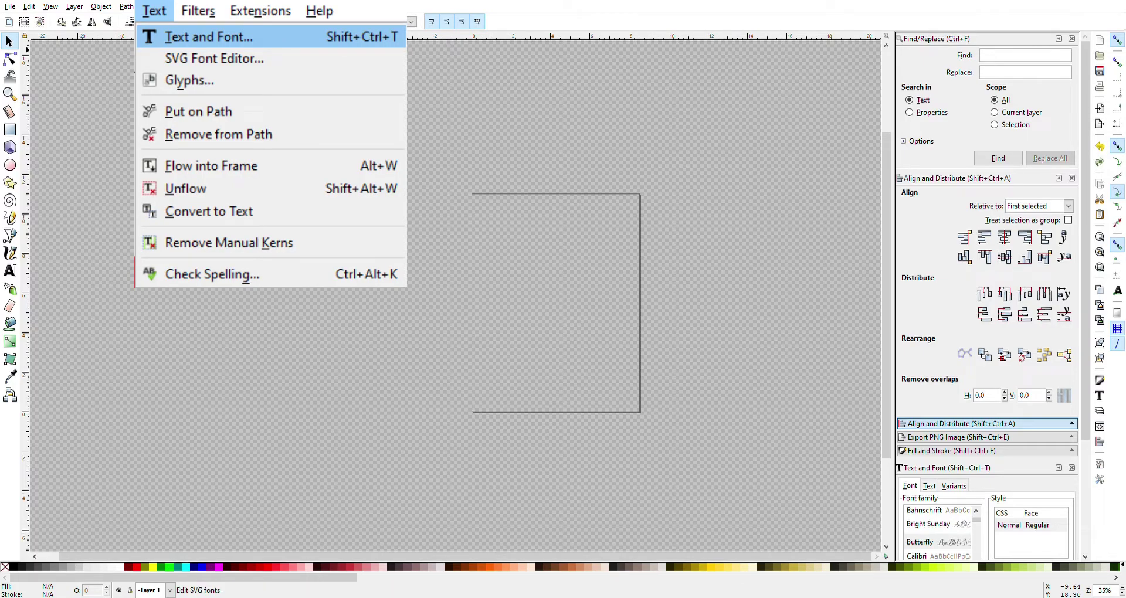
{"action": "key", "text": "Return"}
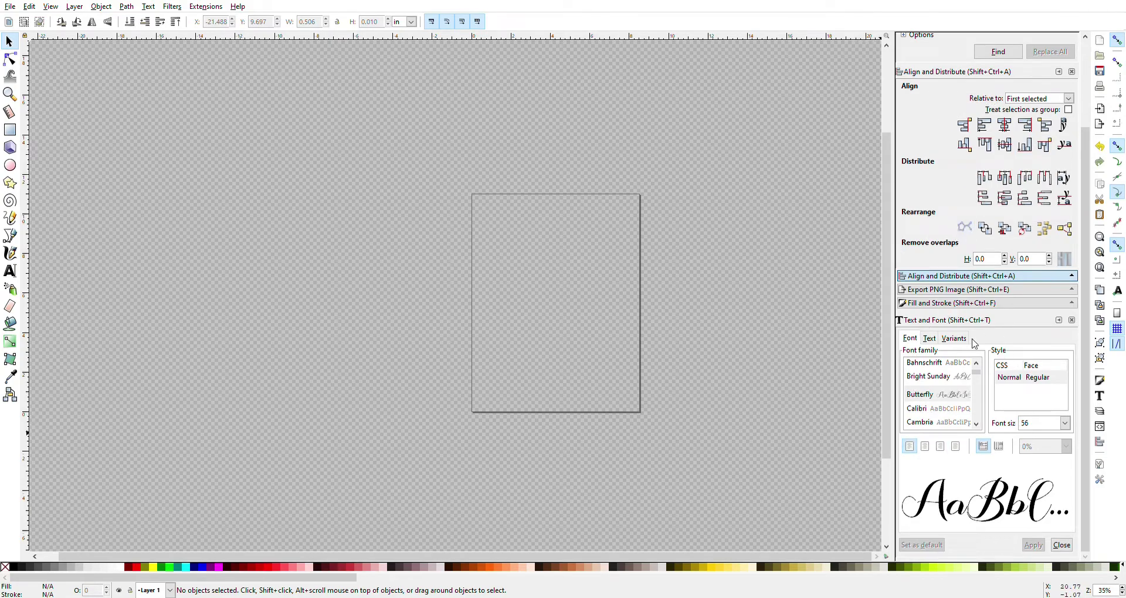
{"action": "left_click", "coordinate": [931, 339]}
{"action": "left_click", "coordinate": [948, 339]}
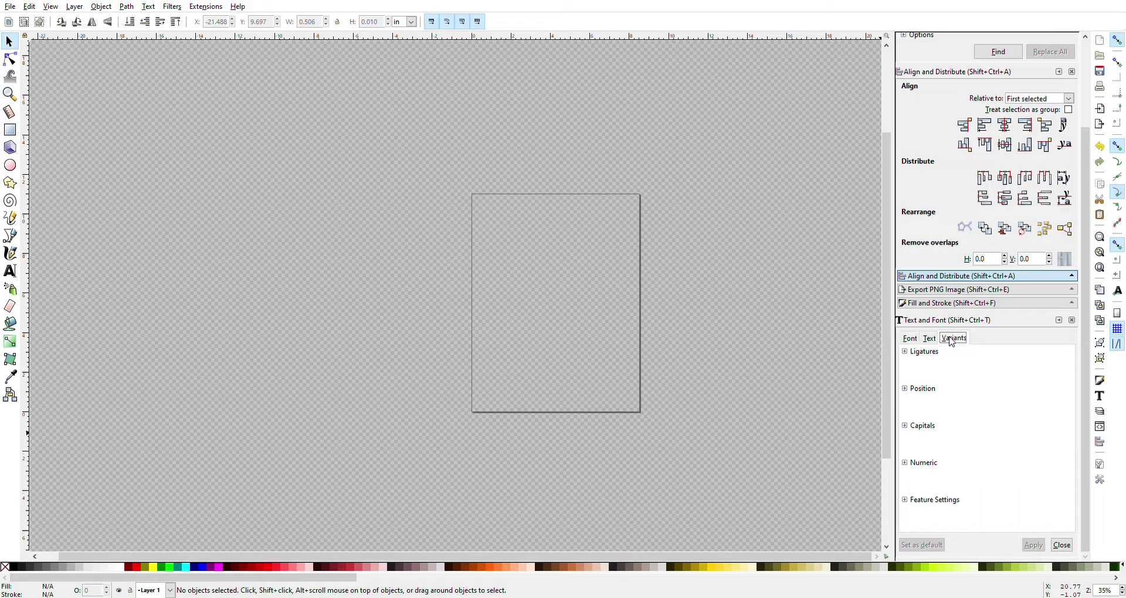
{"action": "left_click", "coordinate": [910, 339]}
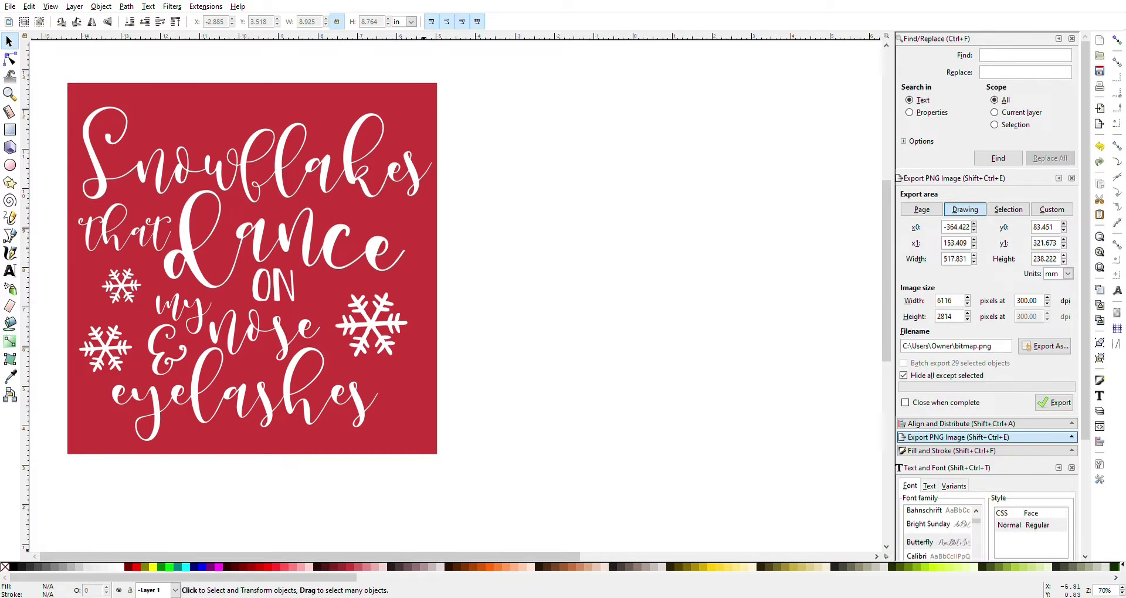
Draw a square about 8.27 in wide beside the sample design, then toggle its proportion lock and resize it slightly
{"action": "key", "text": "r"}
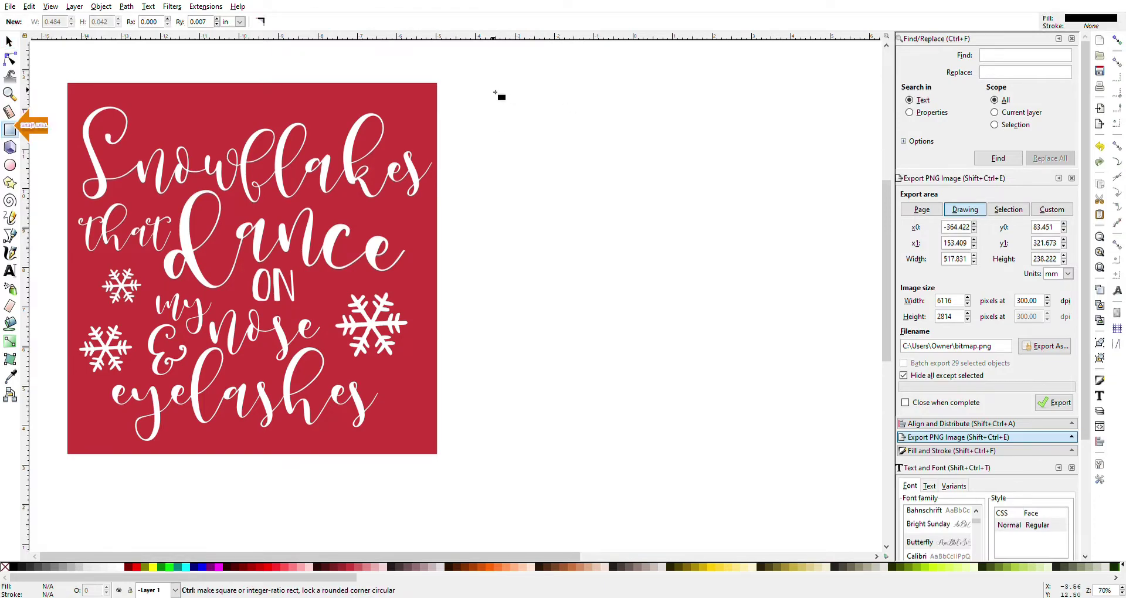
{"action": "left_click_drag", "start_coordinate": [490, 81], "coordinate": [816, 410]}
{"action": "key", "text": "s"}
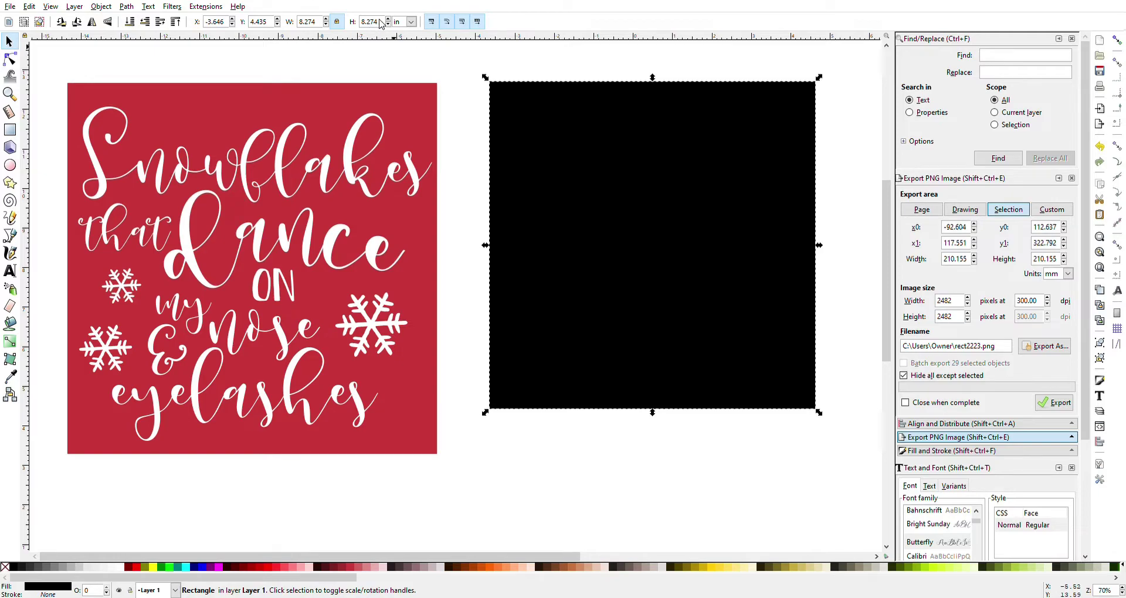
{"action": "left_click", "coordinate": [341, 24]}
{"action": "mouse_move", "coordinate": [820, 415]}
{"action": "left_mouse_down"}
{"action": "mouse_move", "coordinate": [825, 467]}
{"action": "mouse_move", "coordinate": [794, 441]}
{"action": "mouse_move", "coordinate": [850, 430]}
{"action": "mouse_move", "coordinate": [811, 406]}
{"action": "left_mouse_up"}
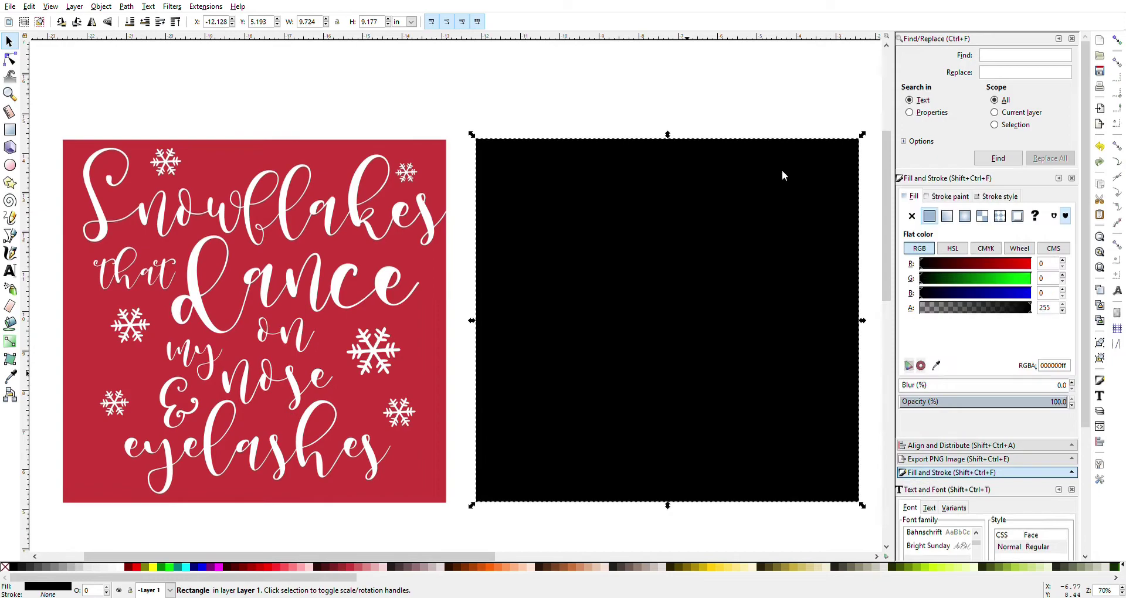
Fill the black rectangle with a red matching the sample's background, choosing the colour on the colour wheel
{"action": "left_click", "coordinate": [960, 196]}
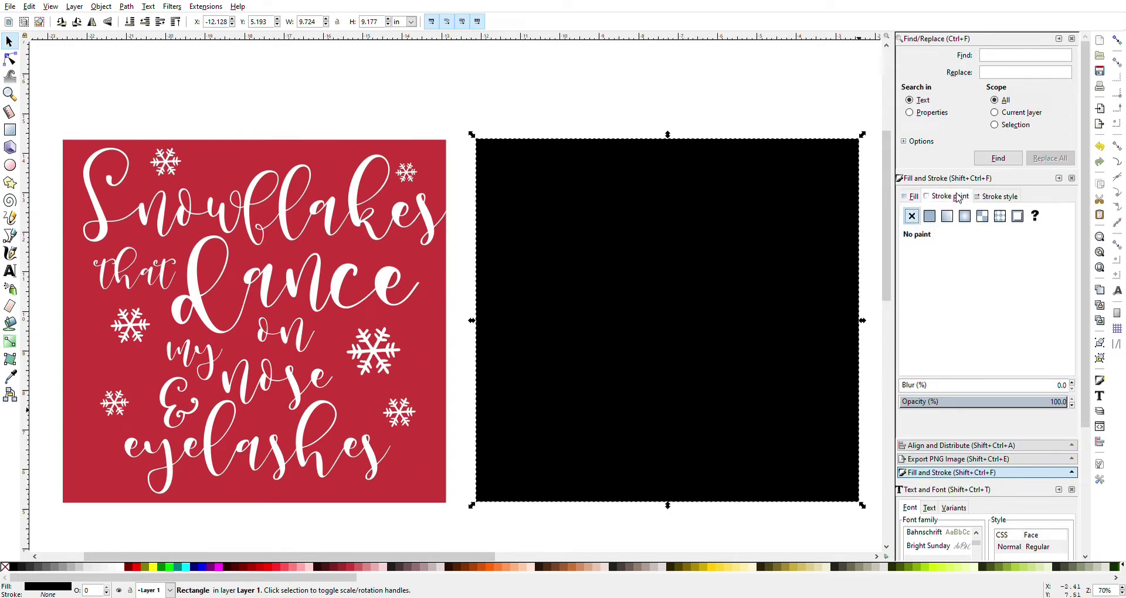
{"action": "left_click", "coordinate": [1003, 198]}
{"action": "left_click", "coordinate": [949, 198]}
{"action": "left_click", "coordinate": [914, 198]}
{"action": "left_click", "coordinate": [954, 248]}
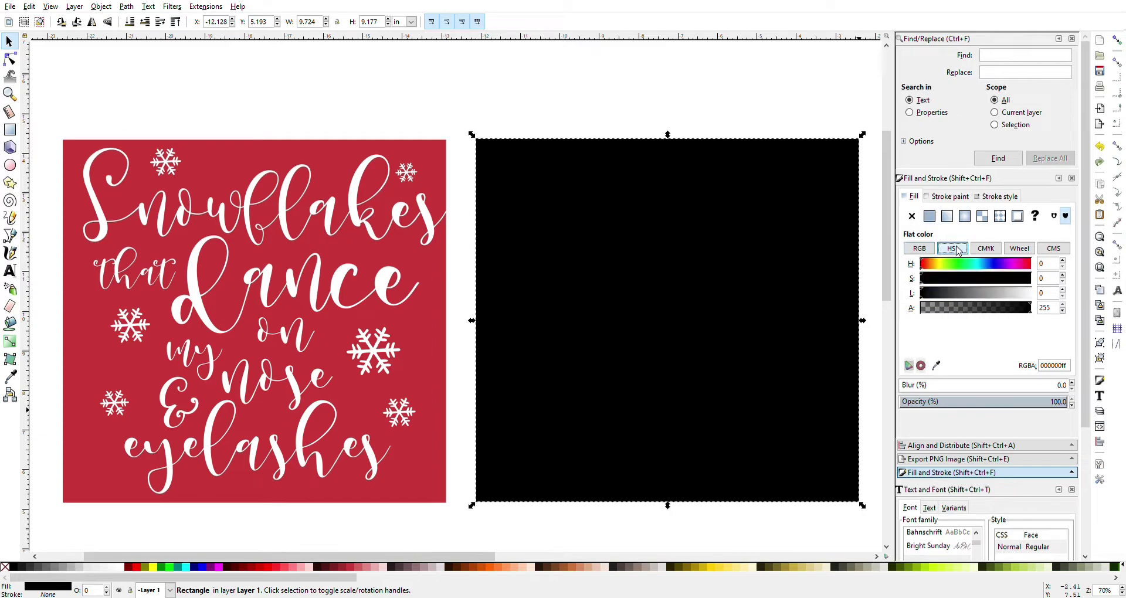
{"action": "left_click", "coordinate": [990, 249]}
{"action": "left_click", "coordinate": [1019, 248]}
{"action": "left_click", "coordinate": [1004, 299]}
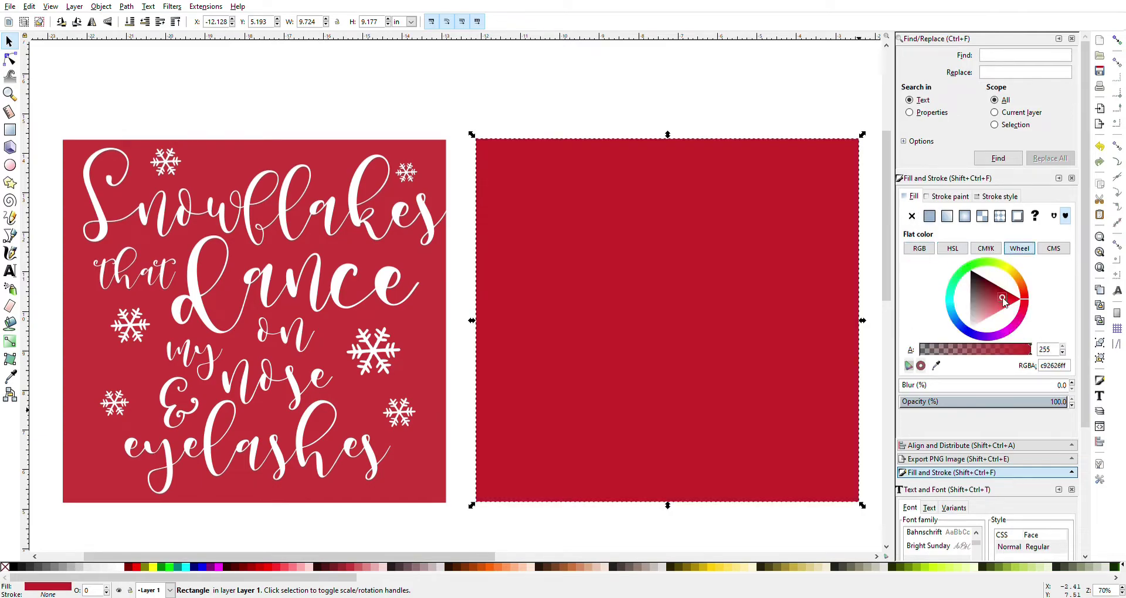
{"action": "left_click", "coordinate": [995, 306]}
{"action": "left_click_drag", "start_coordinate": [995, 309], "coordinate": [994, 345]}
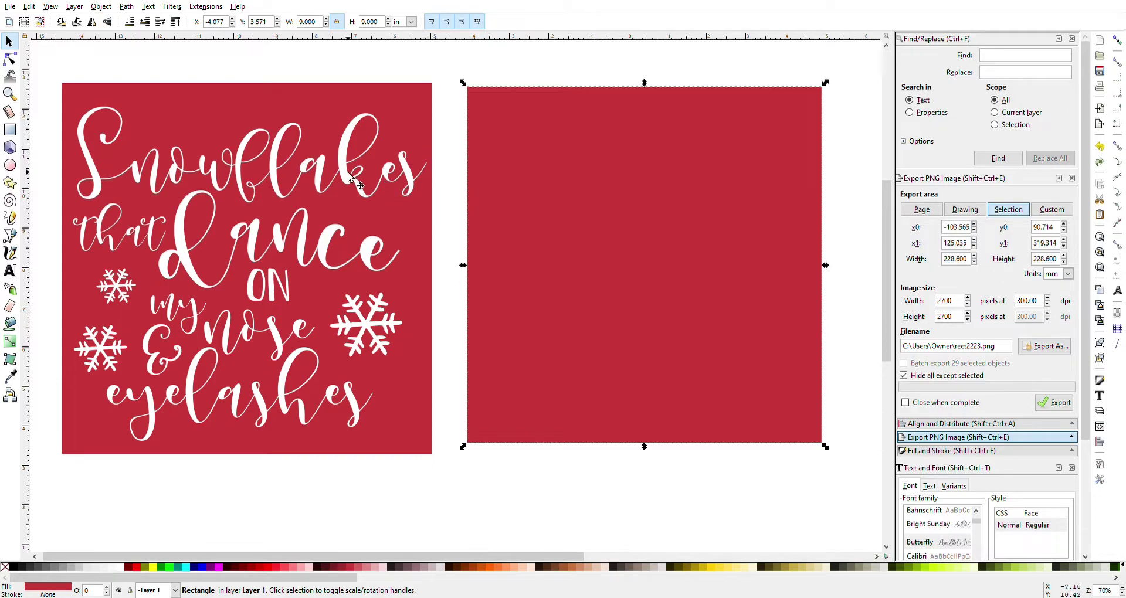
Start a text in the Butterfly font on the red square with the word "Snowflakes", correcting its misspelling
{"action": "left_click", "coordinate": [269, 165]}
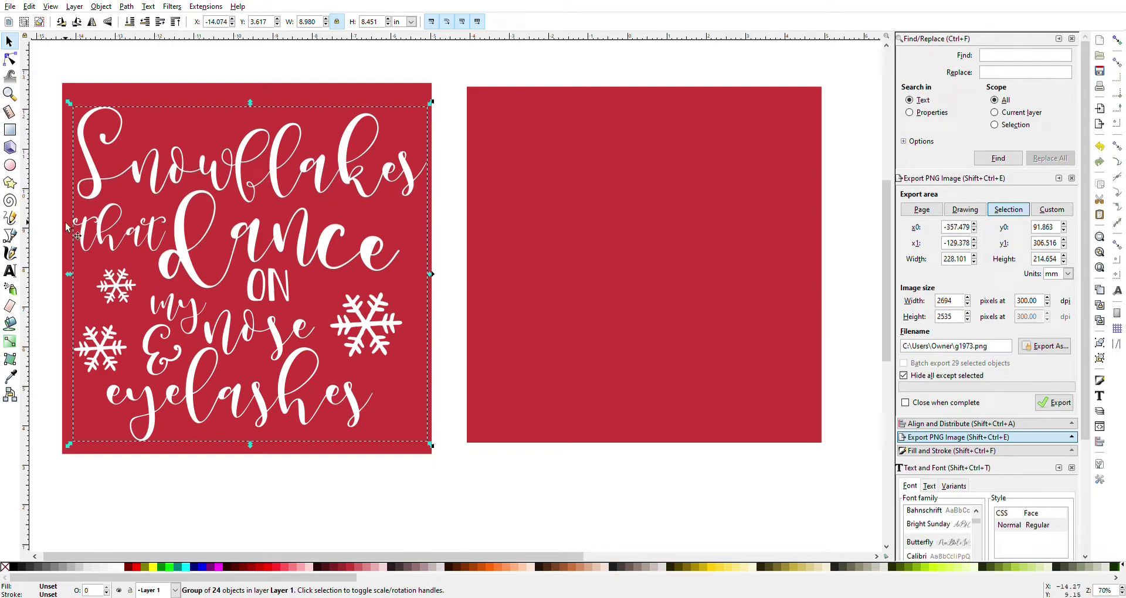
{"action": "left_click", "coordinate": [10, 271]}
{"action": "left_click", "coordinate": [543, 131]}
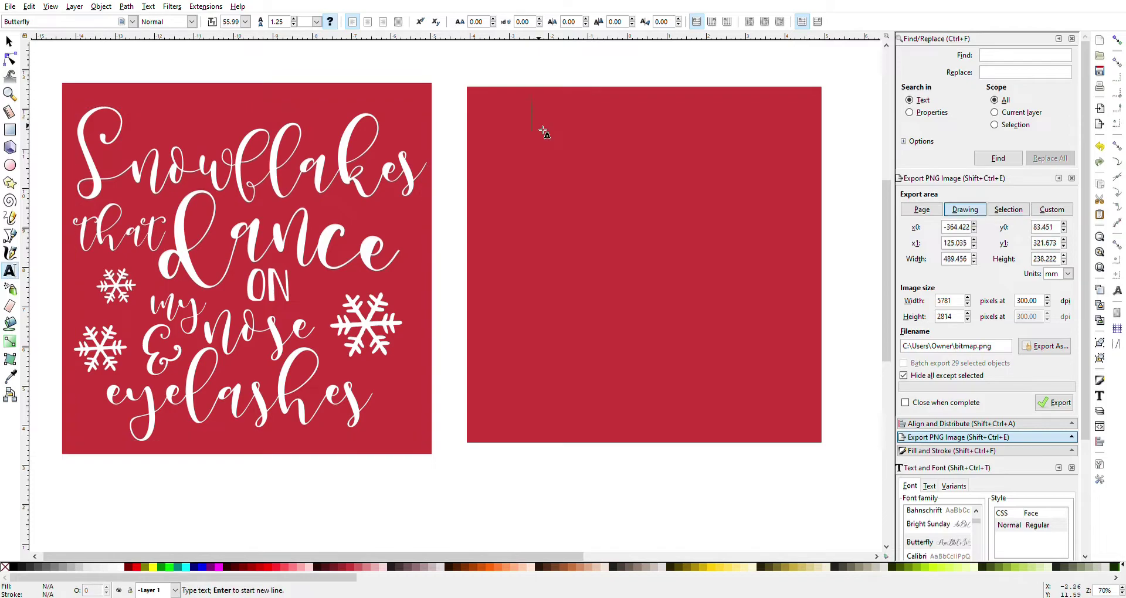
{"action": "type", "text": "S"}
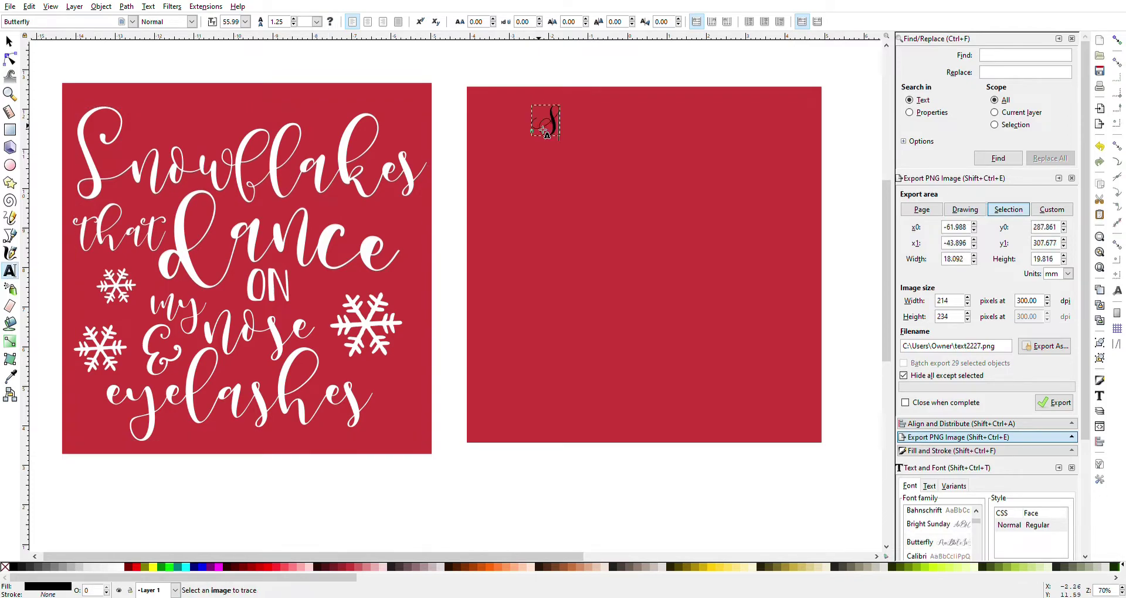
{"action": "type", "text": "nowfalkes"}
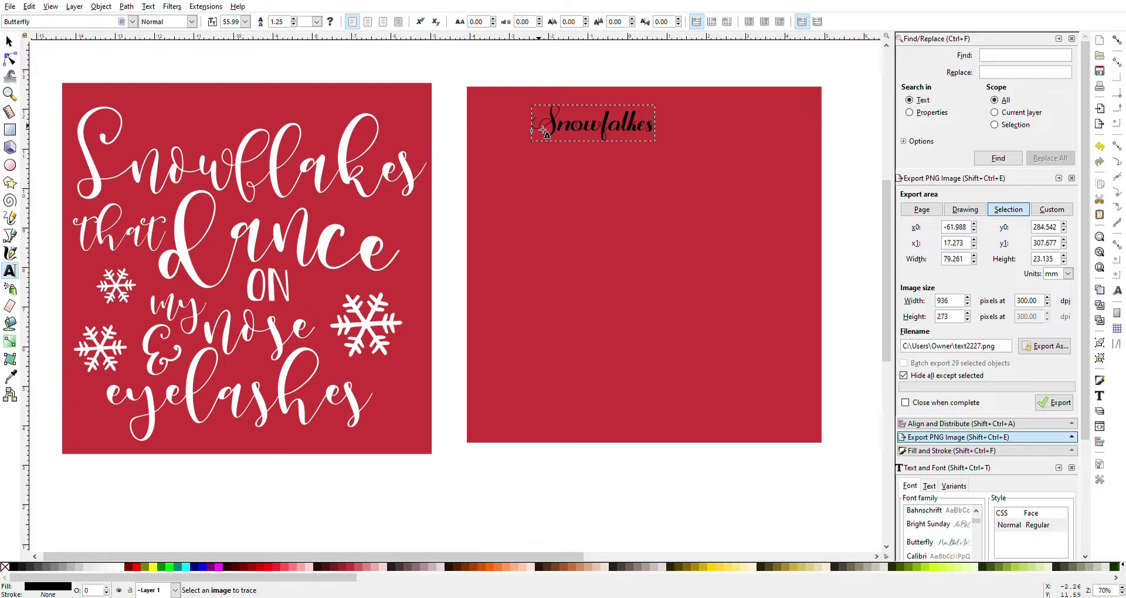
{"action": "key", "text": "BackSpace"}
{"action": "key", "text": "BackSpace"}
{"action": "key", "text": "BackSpace"}
{"action": "key", "text": "BackSpace"}
{"action": "key", "text": "BackSpace"}
{"action": "type", "text": "lakes "}
{"action": "type", "text": "that "}
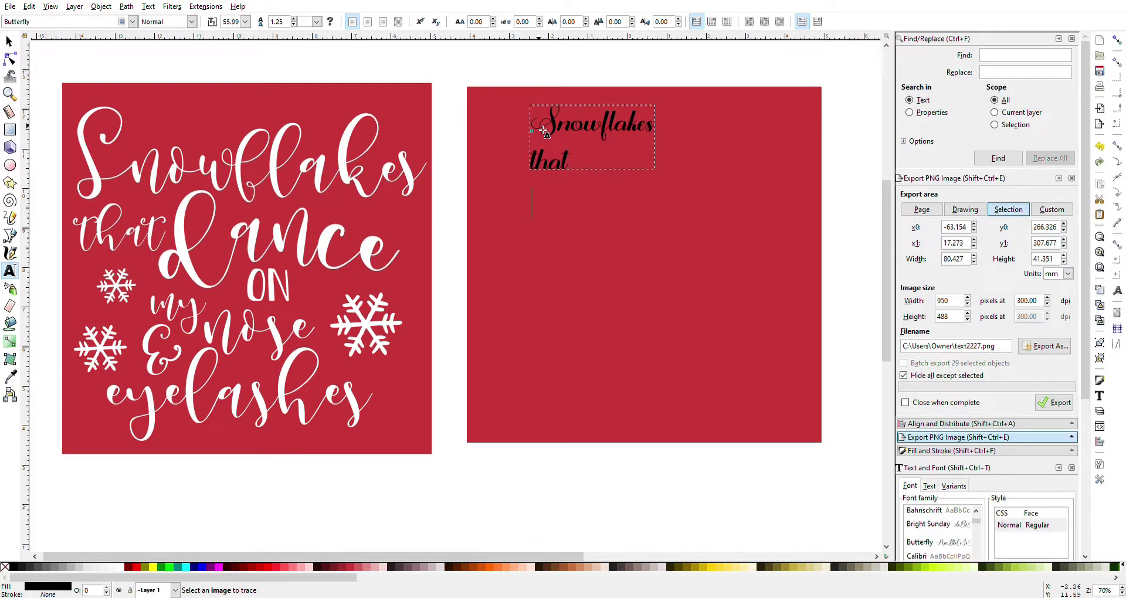
{"action": "type", "text": "dance "}
{"action": "type", "text": "on"}
Add the words "that", "dance", "on", "my", "nose", "and" and "eyelashes" below "Snowflakes", each on its own line
{"action": "key", "text": "Return"}
{"action": "type", "text": "my"}
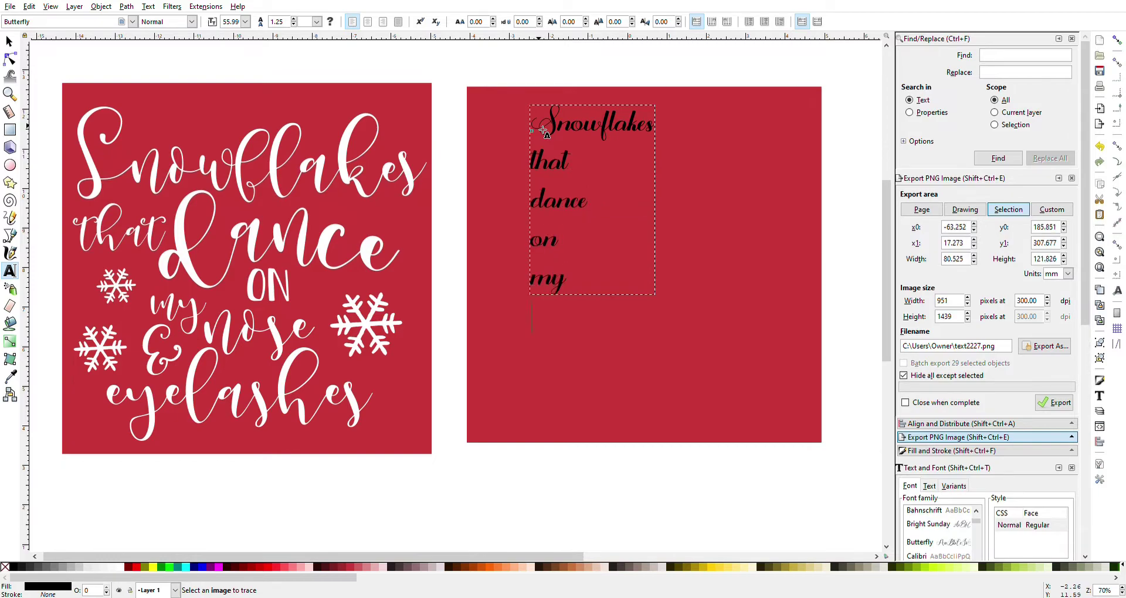
{"action": "key", "text": "Return"}
{"action": "type", "text": "nose"}
{"action": "key", "text": "Return"}
{"action": "type", "text": "and"}
{"action": "key", "text": "Return"}
{"action": "type", "text": "eyelashes"}
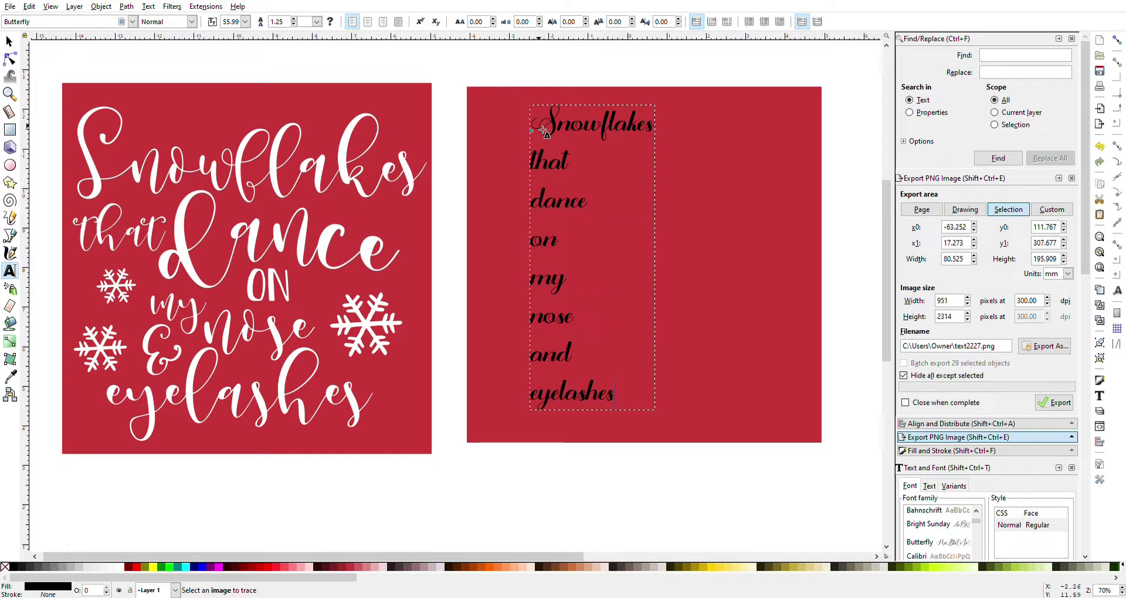
Colour the text block white, shift it slightly and set its font to Gybella
{"action": "key", "text": "F1"}
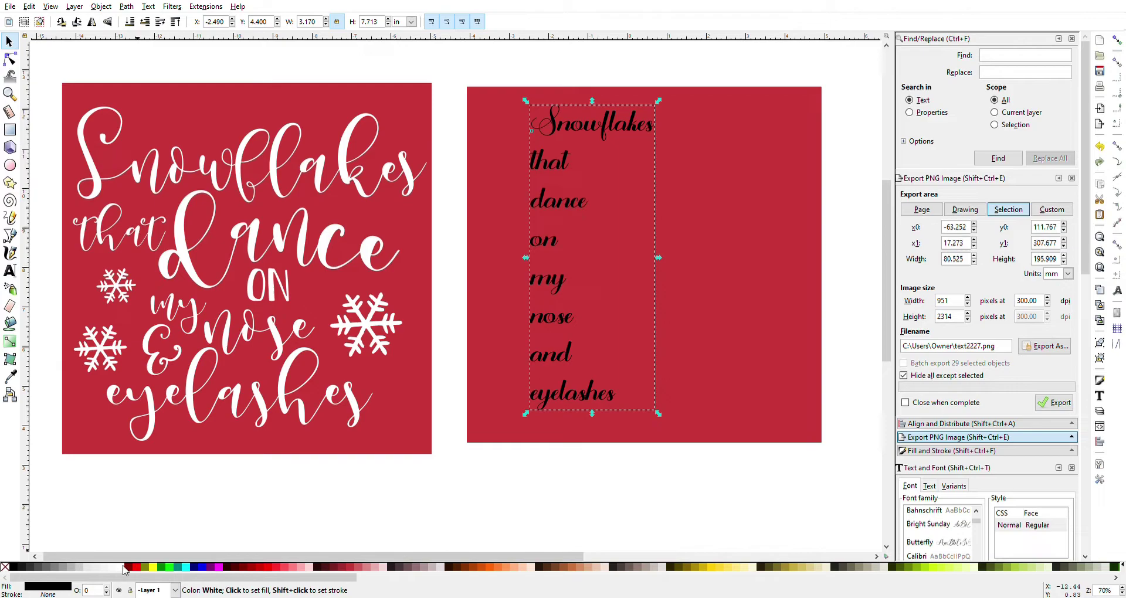
{"action": "left_click_drag", "start_coordinate": [589, 132], "coordinate": [613, 138]}
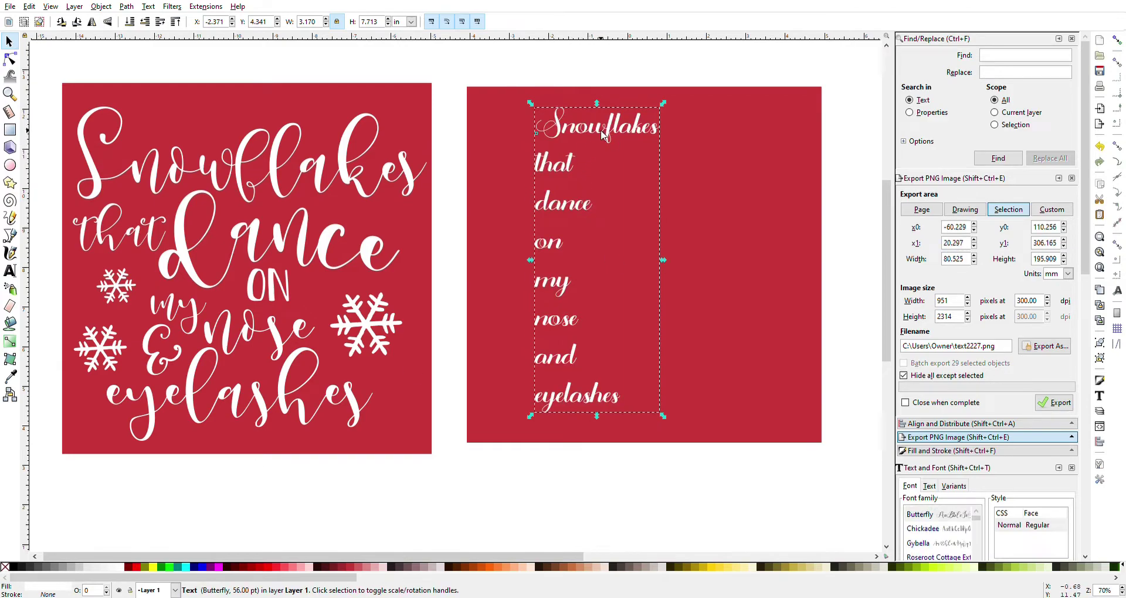
{"action": "key", "text": "F8"}
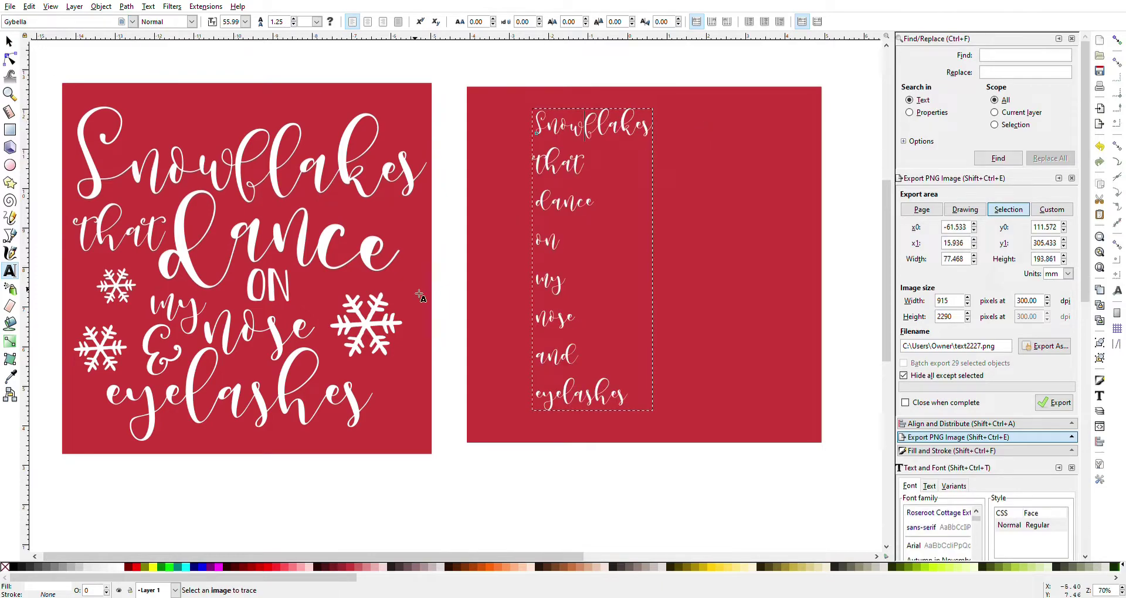
{"action": "left_click", "coordinate": [8, 41]}
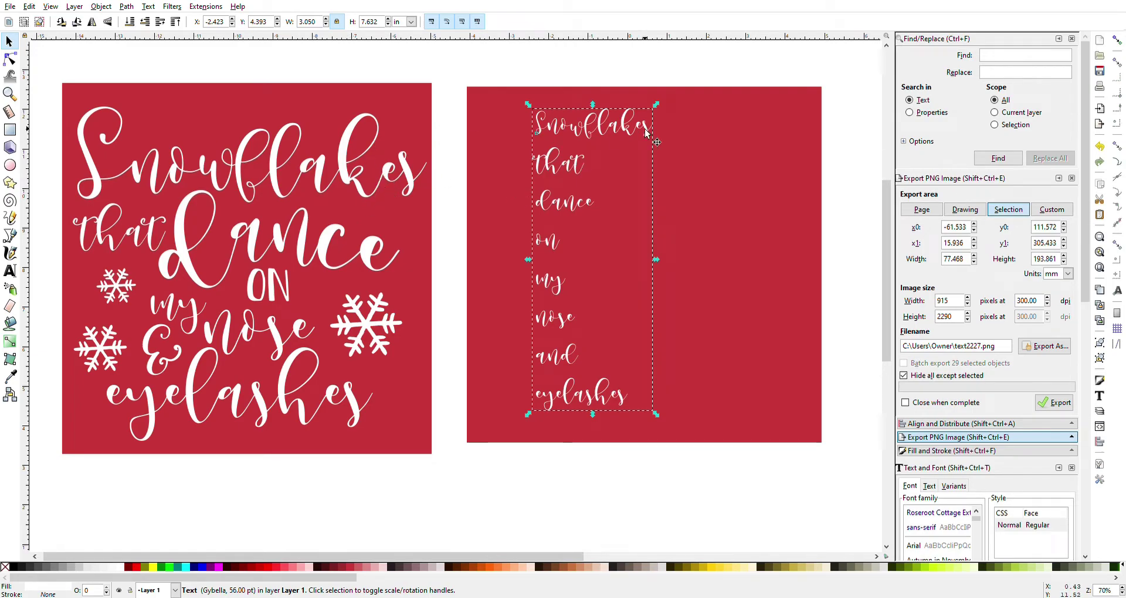
Replace the word "on" in the text block with a capitalised "ON" in the Chickadee font
{"action": "double_click", "coordinate": [562, 250]}
{"action": "left_click_drag", "start_coordinate": [564, 249], "coordinate": [536, 249]}
{"action": "left_click", "coordinate": [132, 21]}
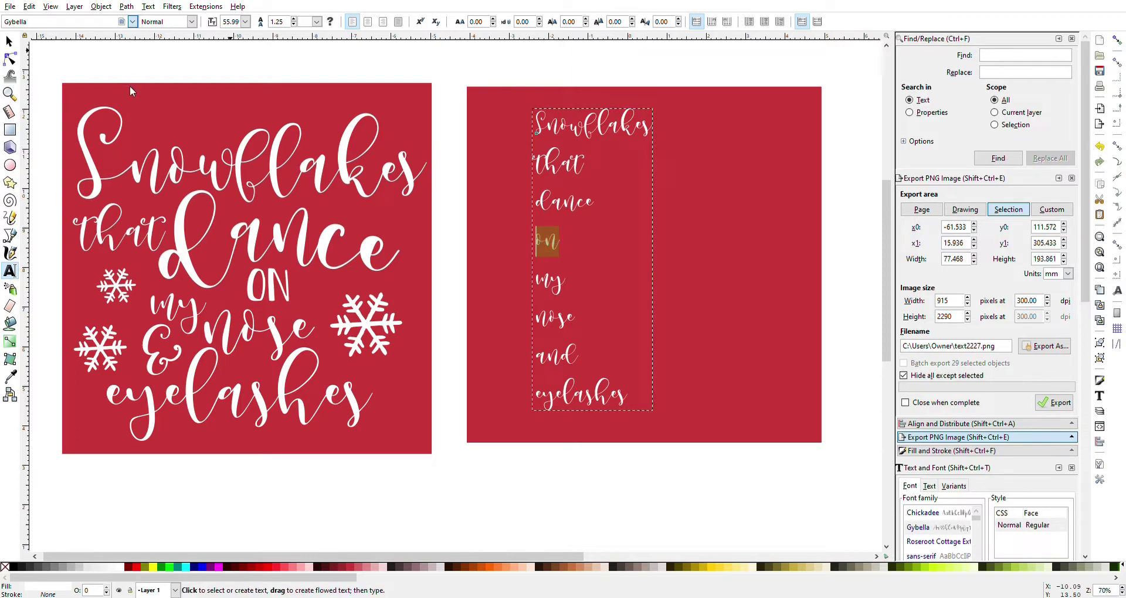
{"action": "left_click", "coordinate": [77, 232]}
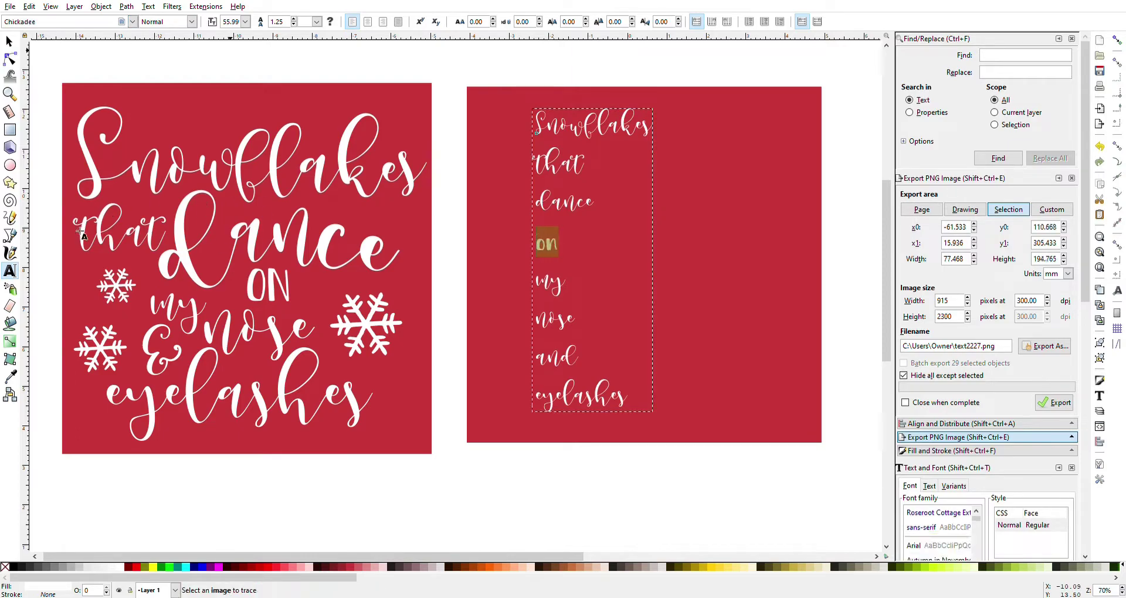
{"action": "left_click", "coordinate": [559, 251]}
{"action": "key", "text": "BackSpace"}
{"action": "key", "text": "BackSpace"}
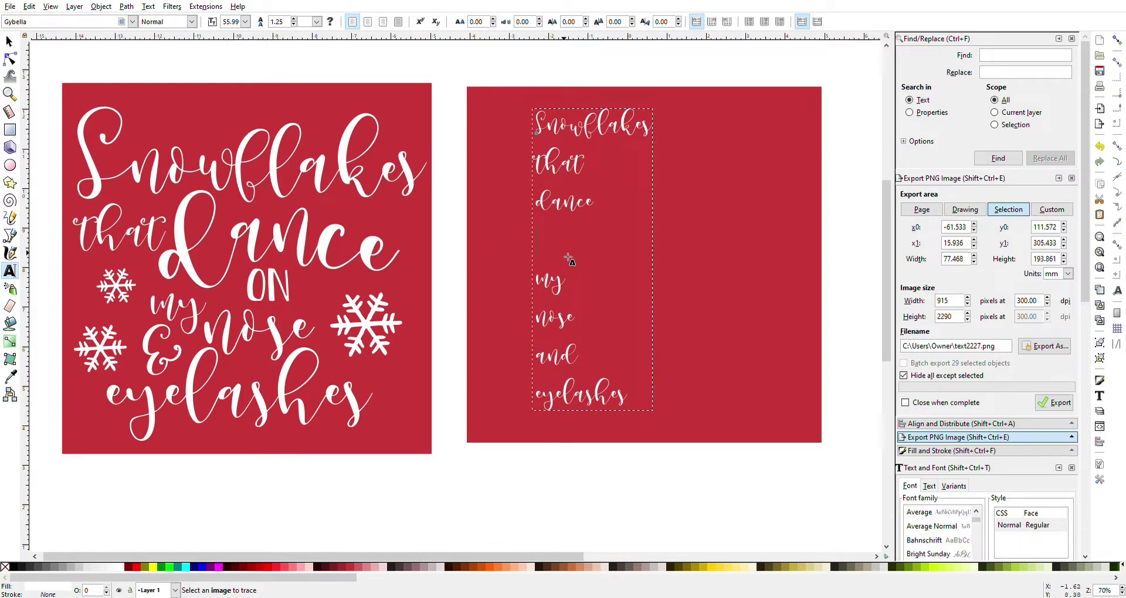
{"action": "type", "text": "ON"}
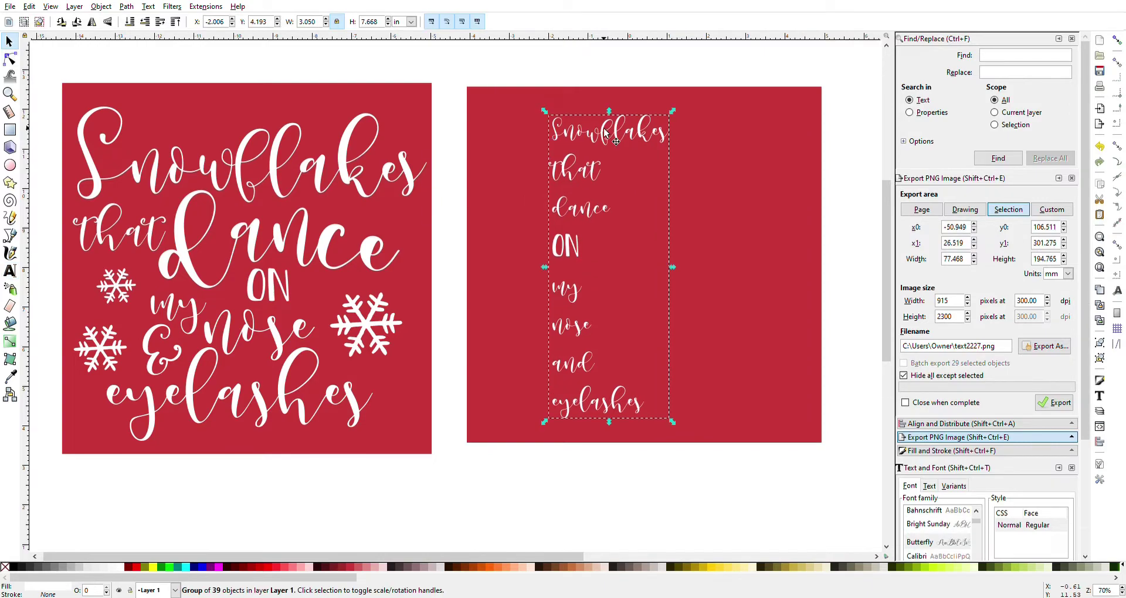
Reposition the text block, convert it to paths and ungroup it into separate letters
{"action": "mouse_move", "coordinate": [607, 133]}
{"action": "left_mouse_down"}
{"action": "mouse_move", "coordinate": [645, 141]}
{"action": "mouse_move", "coordinate": [591, 127]}
{"action": "mouse_move", "coordinate": [561, 140]}
{"action": "mouse_move", "coordinate": [609, 122]}
{"action": "left_mouse_up"}
{"action": "key", "text": "alt+p"}
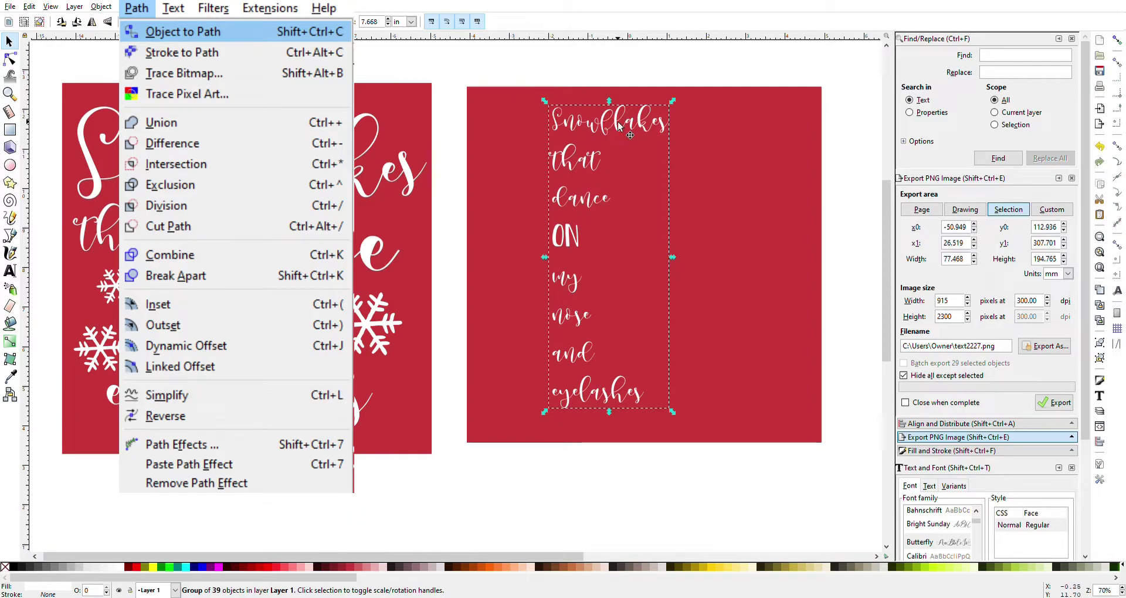
{"action": "key", "text": "Escape"}
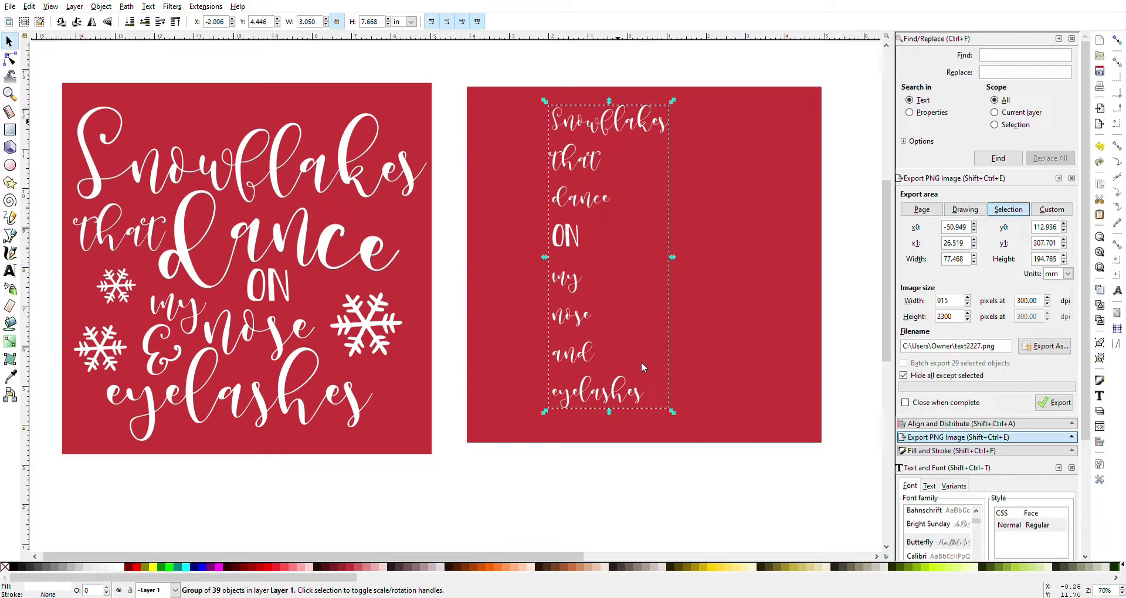
{"action": "key", "text": "ctrl+shift+g"}
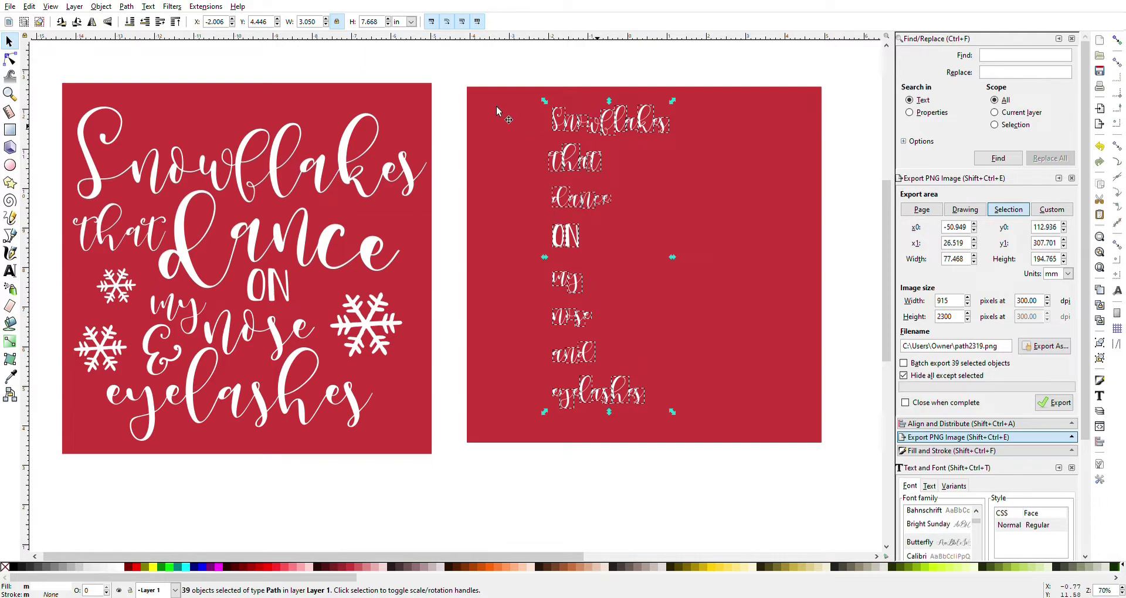
{"action": "left_click", "coordinate": [463, 125]}
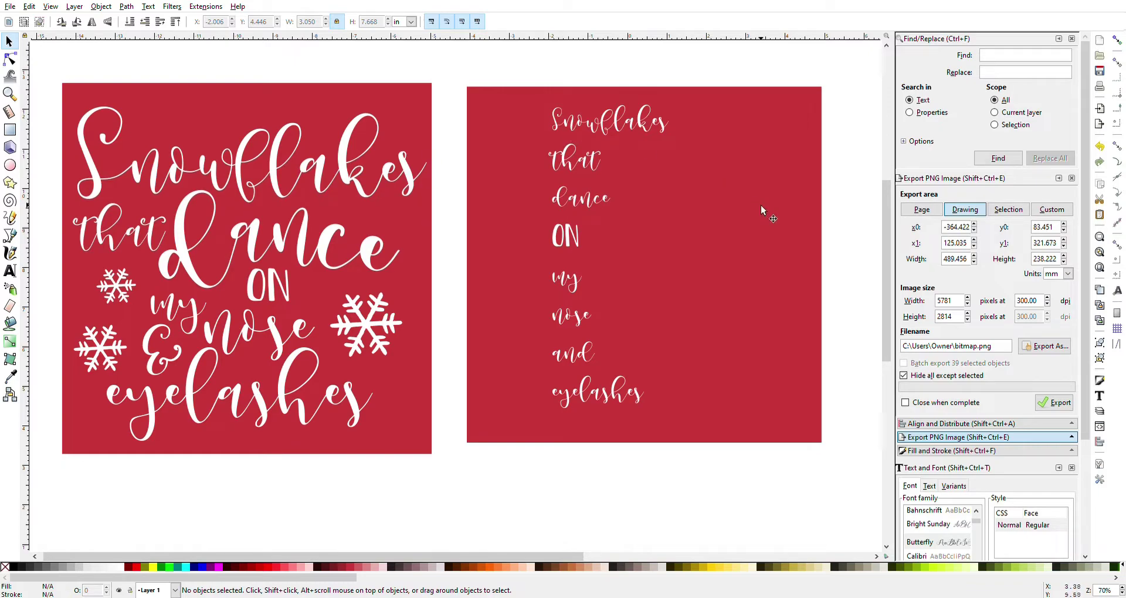
Enlarge the letters of "Snowflakes" together to about 8.34 in wide and place the word across the top of the red square
{"action": "left_click_drag", "start_coordinate": [532, 79], "coordinate": [887, 243]}
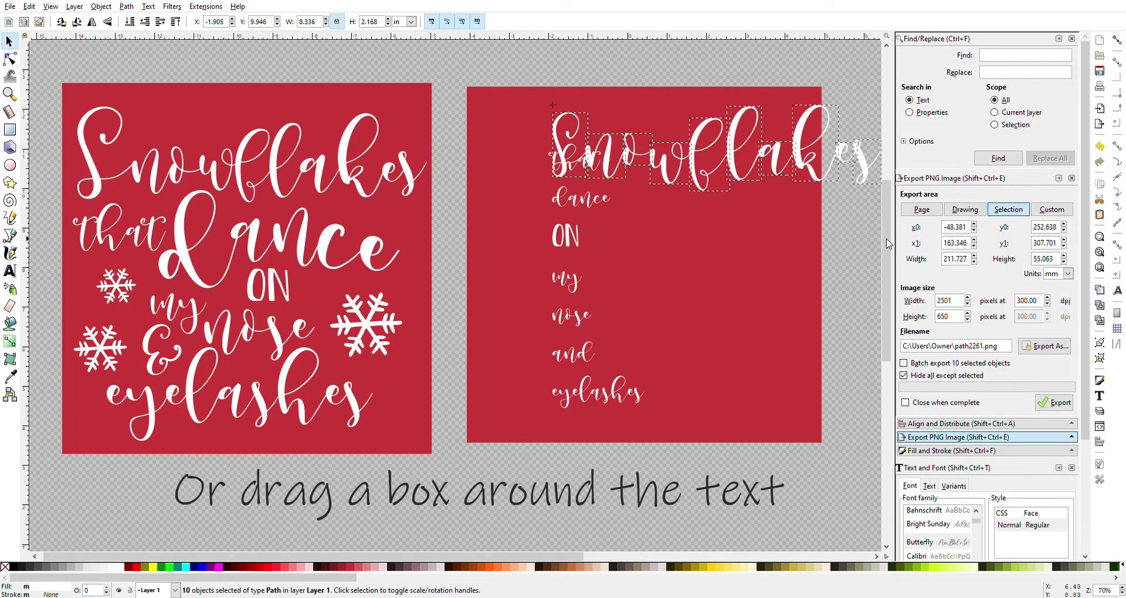
{"action": "left_click_drag", "start_coordinate": [741, 150], "coordinate": [661, 124]}
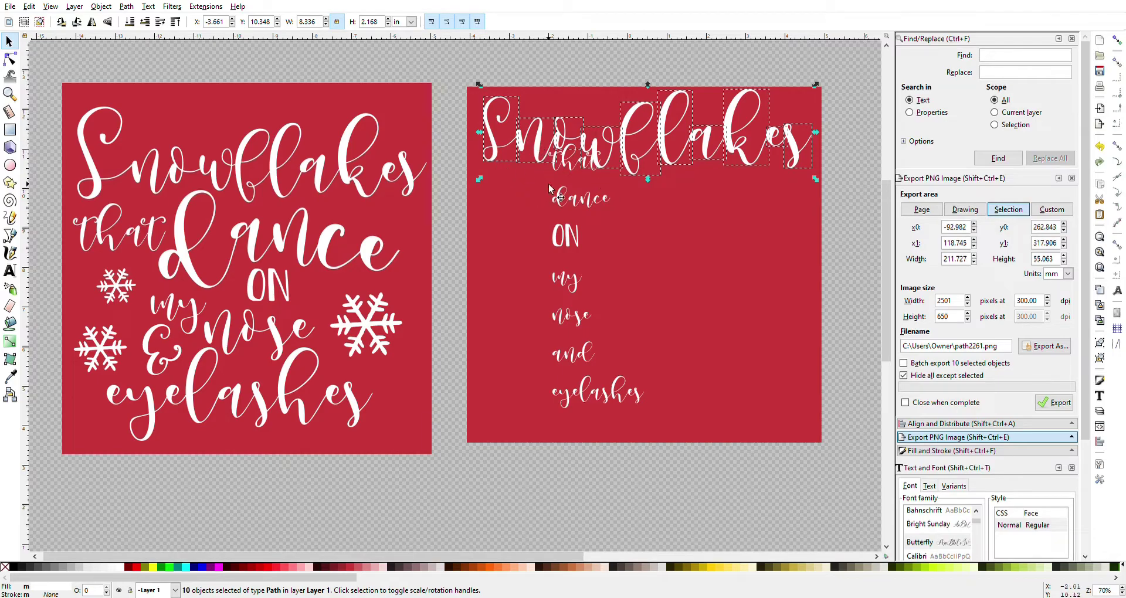
{"action": "left_click_drag", "start_coordinate": [500, 122], "coordinate": [496, 122]}
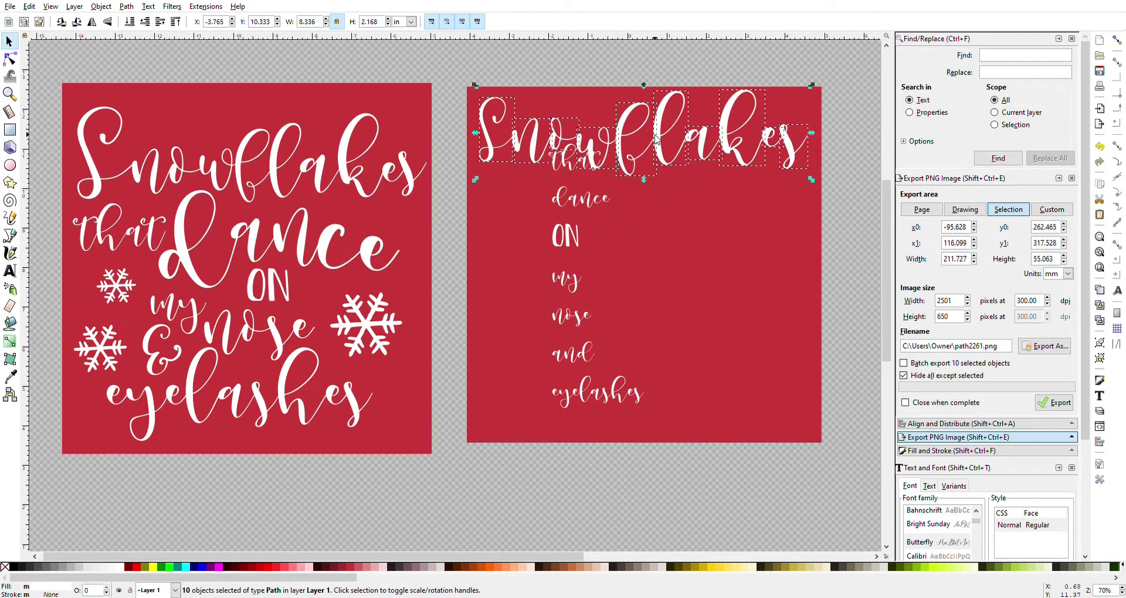
{"action": "left_click", "coordinate": [450, 223]}
{"action": "left_click_drag", "start_coordinate": [539, 154], "coordinate": [554, 170]}
{"action": "key", "text": "ctrl+z"}
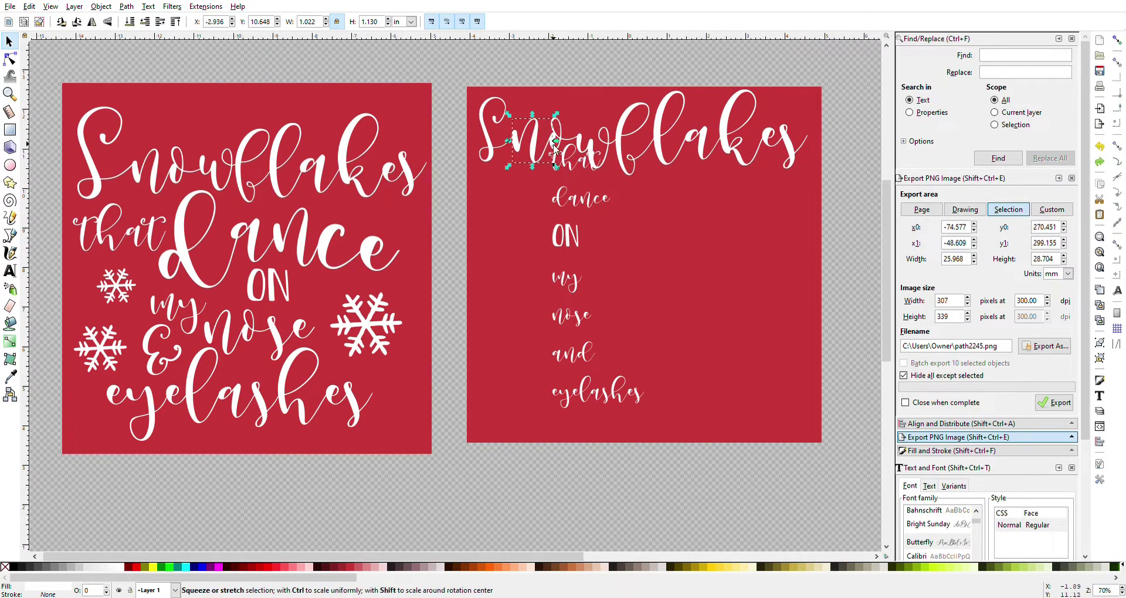
{"action": "double_click", "coordinate": [557, 162]}
{"action": "left_click", "coordinate": [9, 42]}
Enlarge the letters of "that" together and place the word below the start of "Snowflakes"
{"action": "left_click", "coordinate": [570, 166], "text": "shift"}
{"action": "left_click", "coordinate": [586, 167], "text": "shift"}
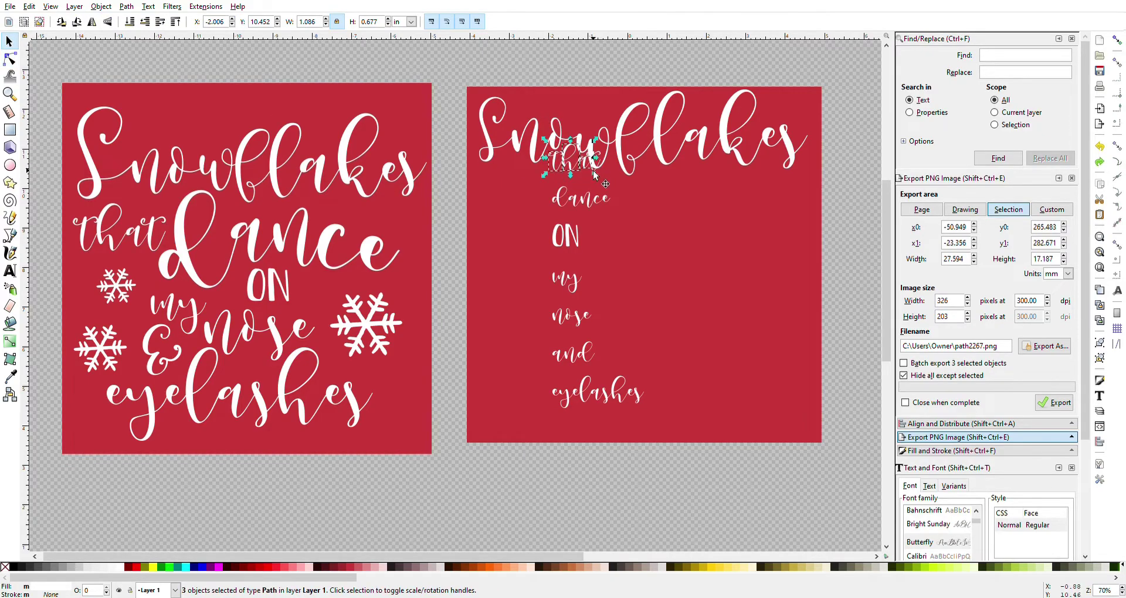
{"action": "left_click", "coordinate": [593, 169], "text": "shift"}
{"action": "left_click_drag", "start_coordinate": [584, 167], "coordinate": [552, 219]}
{"action": "left_click_drag", "start_coordinate": [538, 199], "coordinate": [561, 315]}
{"action": "key", "text": "ctrl+g"}
{"action": "key", "text": "Escape"}
{"action": "left_click_drag", "start_coordinate": [547, 167], "coordinate": [648, 109]}
Enlarge the letters of "dance" together and place the word beside "that", below "Snowflakes"
{"action": "left_click", "coordinate": [570, 216]}
{"action": "left_click", "coordinate": [600, 219], "text": "shift"}
{"action": "left_click", "coordinate": [635, 223], "text": "shift"}
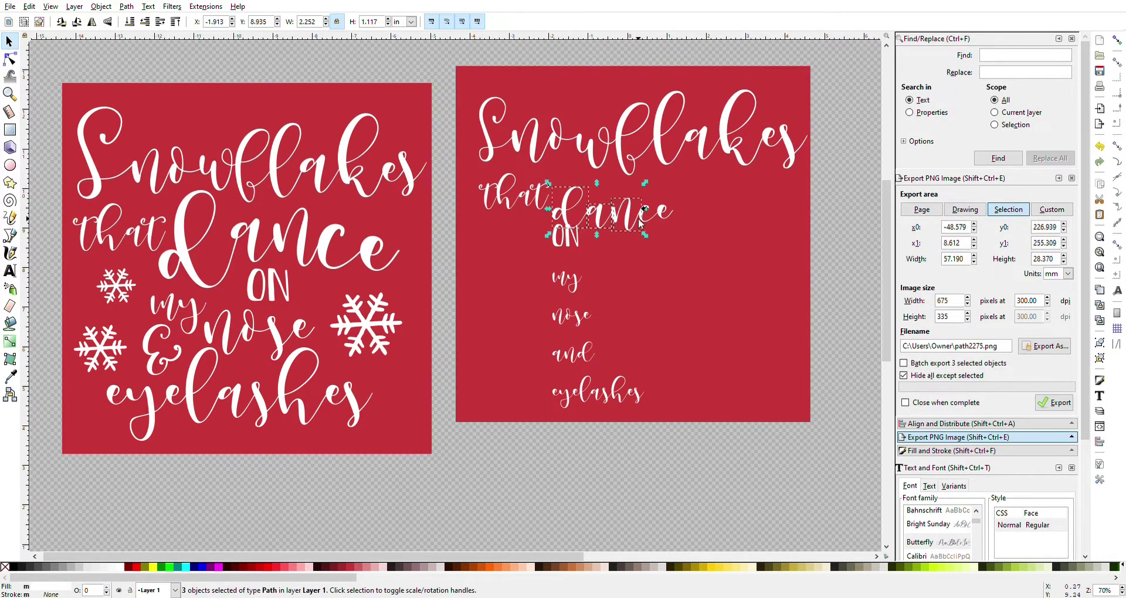
{"action": "left_click", "coordinate": [644, 218], "text": "shift"}
{"action": "left_click", "coordinate": [662, 214], "text": "shift"}
{"action": "left_click_drag", "start_coordinate": [677, 234], "coordinate": [701, 224], "text": "ctrl"}
Enlarge "ON" to about 1.18 in wide and place it centrally below "dance"
{"action": "left_click", "coordinate": [560, 244]}
{"action": "left_click", "coordinate": [570, 244], "text": "shift"}
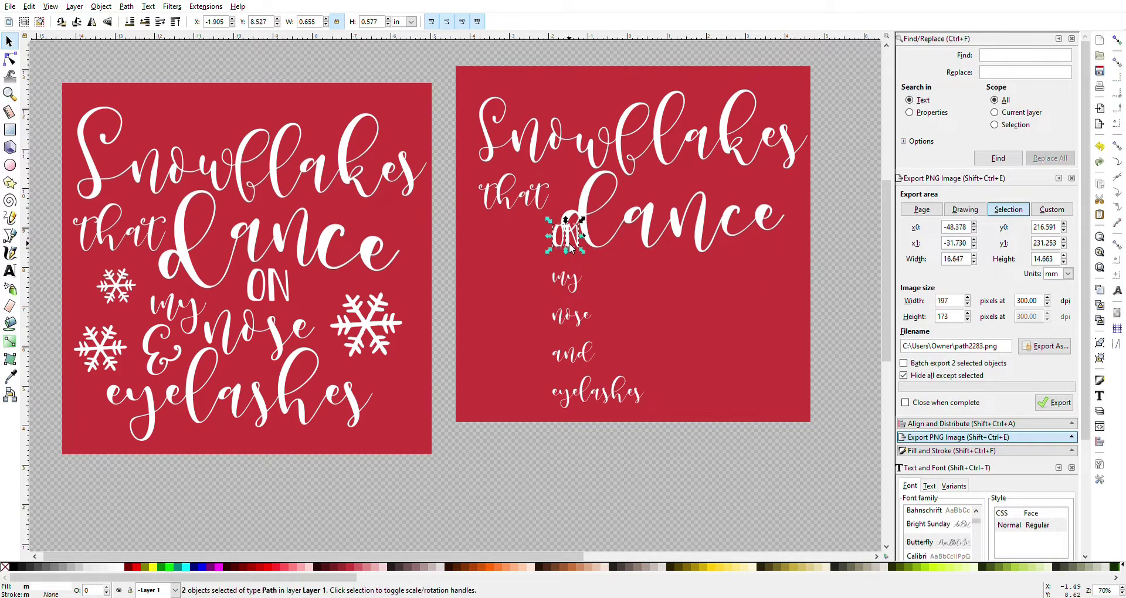
{"action": "left_click_drag", "start_coordinate": [570, 247], "coordinate": [672, 296]}
{"action": "left_click_drag", "start_coordinate": [674, 277], "coordinate": [668, 277]}
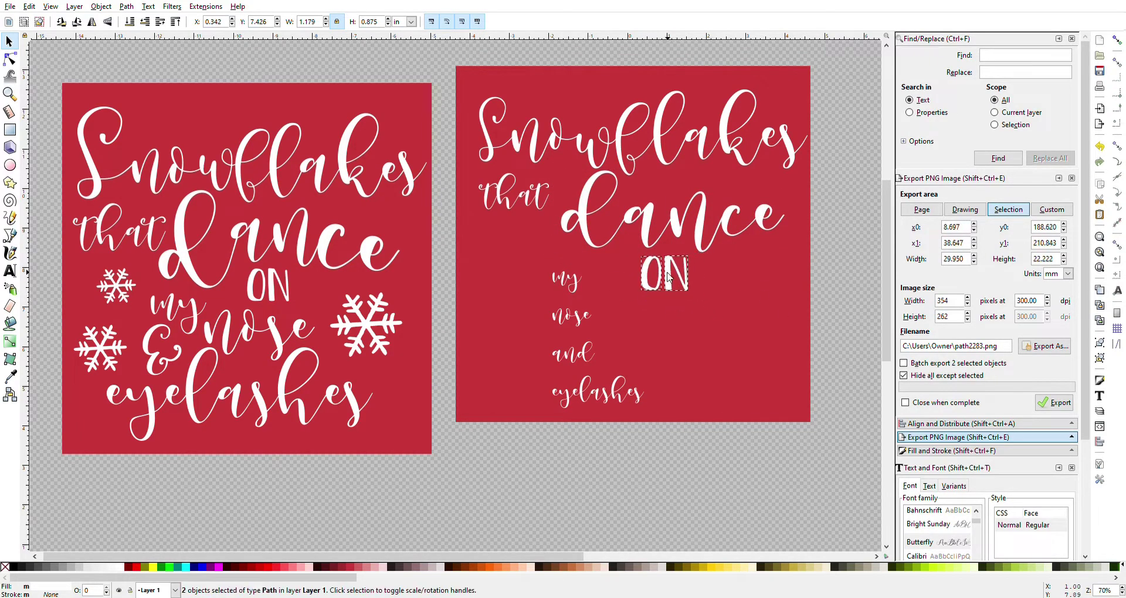
Enlarge the letters of "my" together, place the word below the start of "dance", and group it
{"action": "left_click", "coordinate": [673, 219]}
{"action": "left_click", "coordinate": [572, 284]}
{"action": "left_click", "coordinate": [560, 279], "text": "shift"}
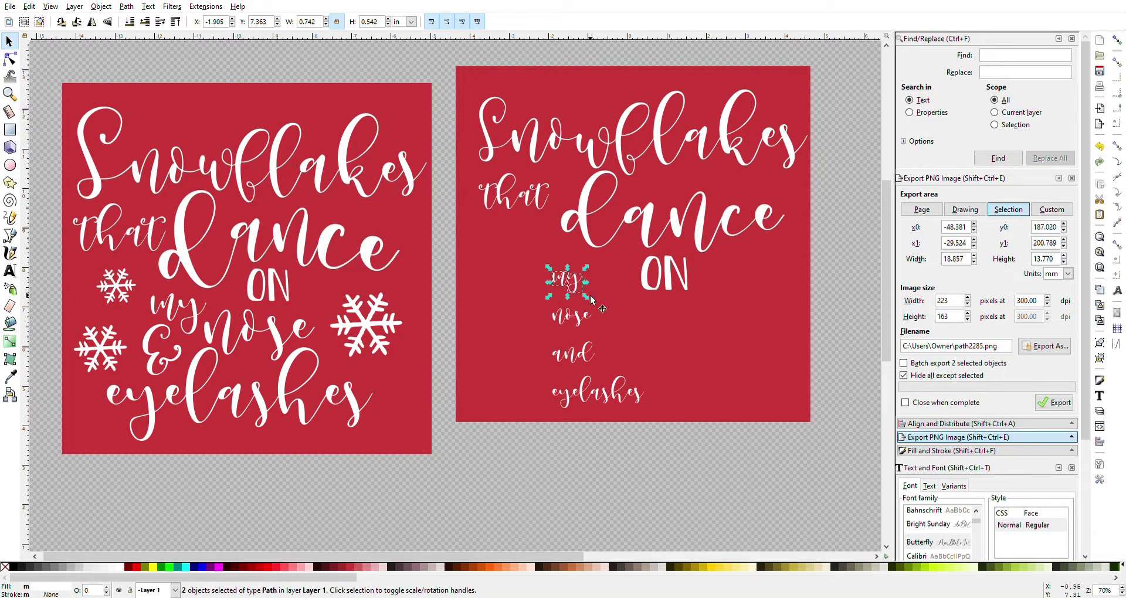
{"action": "left_click_drag", "start_coordinate": [586, 296], "coordinate": [577, 270], "text": "ctrl+shift"}
{"action": "key", "text": "ctrl+g"}
{"action": "left_click", "coordinate": [558, 317]}
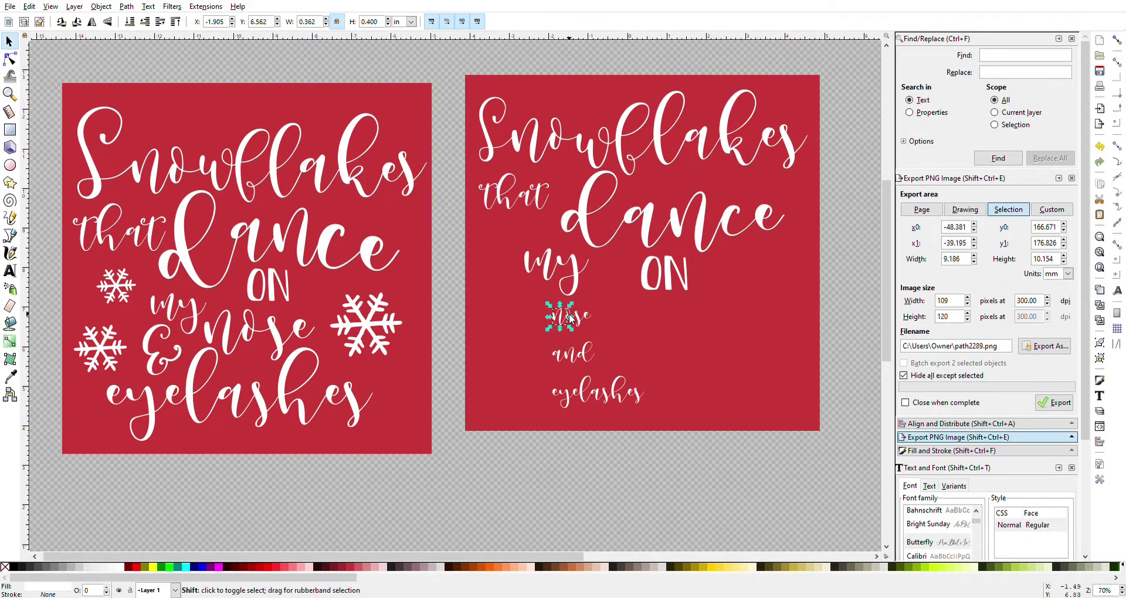
{"action": "key", "text": "plus"}
{"action": "key", "text": "plus"}
{"action": "left_click_drag", "start_coordinate": [401, 557], "coordinate": [508, 557]}
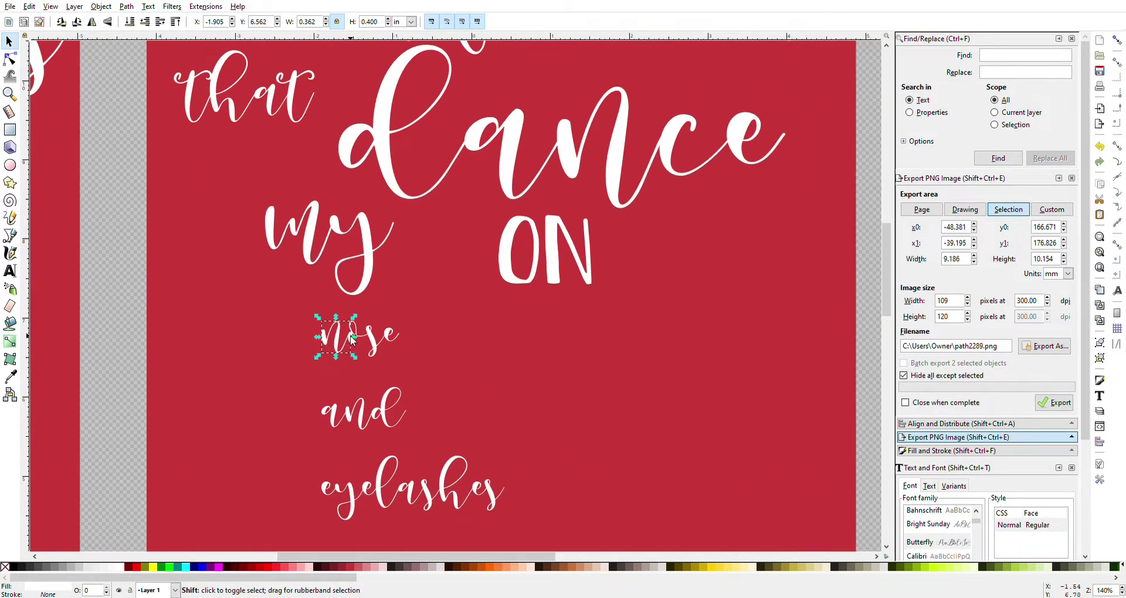
{"action": "left_click", "coordinate": [351, 338], "text": "shift"}
{"action": "left_click", "coordinate": [370, 341], "text": "shift"}
{"action": "left_click", "coordinate": [388, 335], "text": "shift"}
{"action": "left_click_drag", "start_coordinate": [410, 398], "coordinate": [479, 398]}
{"action": "key", "text": "ctrl+z"}
Enlarge the letters of "nose" together, group them, and place the word directly below "ON"
{"action": "left_click", "coordinate": [342, 338]}
{"action": "left_click", "coordinate": [353, 336], "text": "shift"}
{"action": "left_click", "coordinate": [370, 341], "text": "shift"}
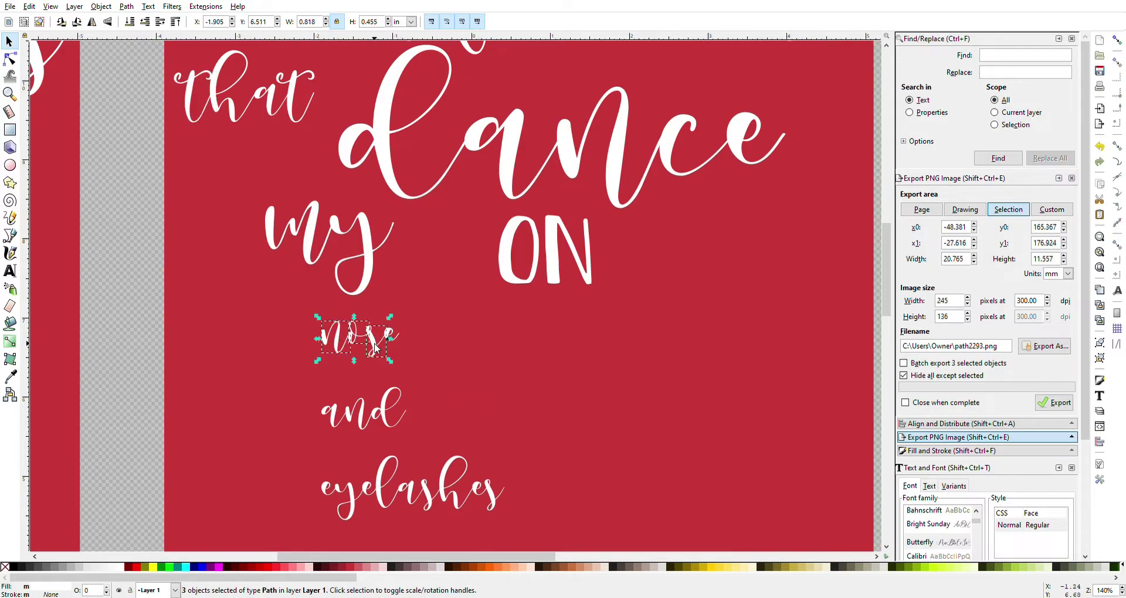
{"action": "left_click", "coordinate": [387, 336], "text": "shift"}
{"action": "left_click_drag", "start_coordinate": [403, 359], "coordinate": [522, 420], "text": "ctrl"}
{"action": "key", "text": "ctrl+g"}
{"action": "left_click_drag", "start_coordinate": [484, 358], "coordinate": [596, 331]}
Delete the word "and" and add an "&" in the Butterfly font outside the red square
{"action": "left_click", "coordinate": [358, 417]}
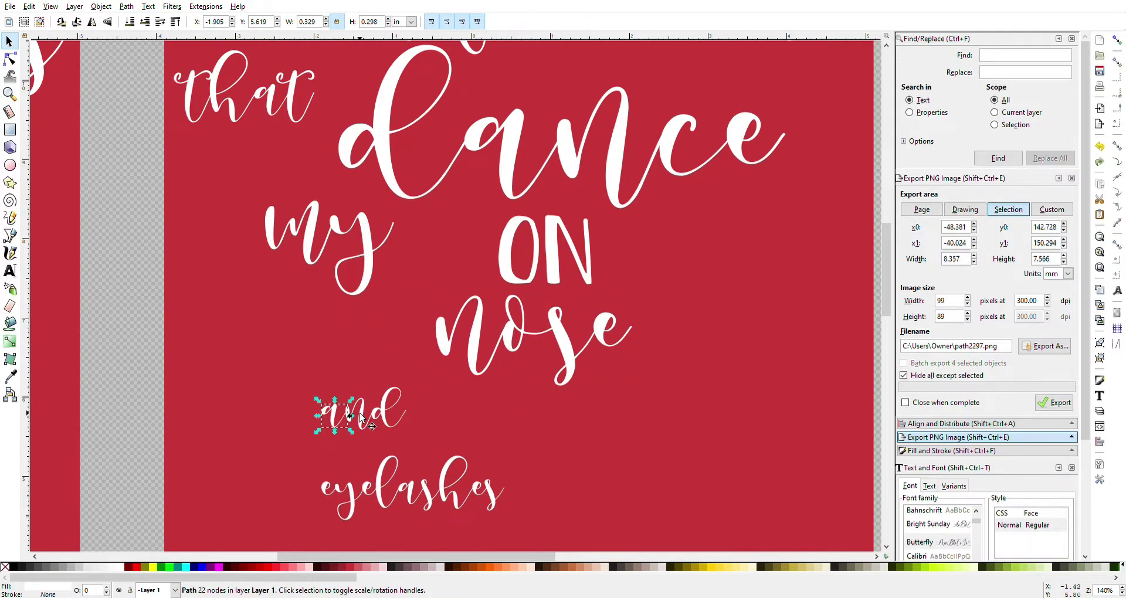
{"action": "key", "text": "Delete"}
{"action": "left_click", "coordinate": [10, 270]}
{"action": "left_click", "coordinate": [120, 294]}
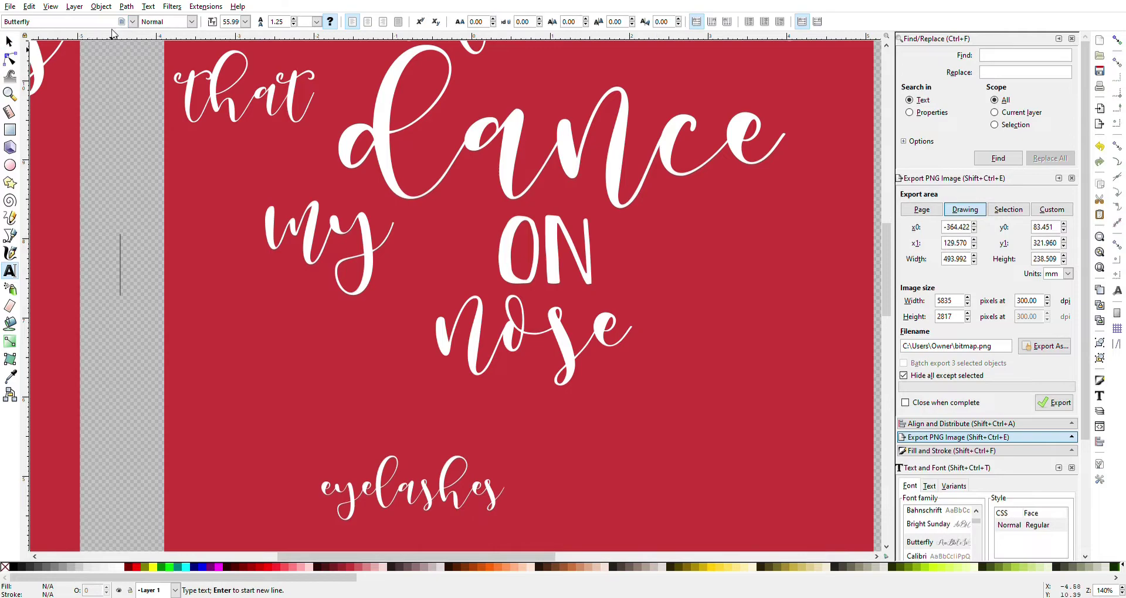
{"action": "type", "text": "&"}
Convert the "&" to an ungrouped white path and place it enlarged below "my"
{"action": "left_click", "coordinate": [127, 6]}
{"action": "left_click", "coordinate": [132, 18]}
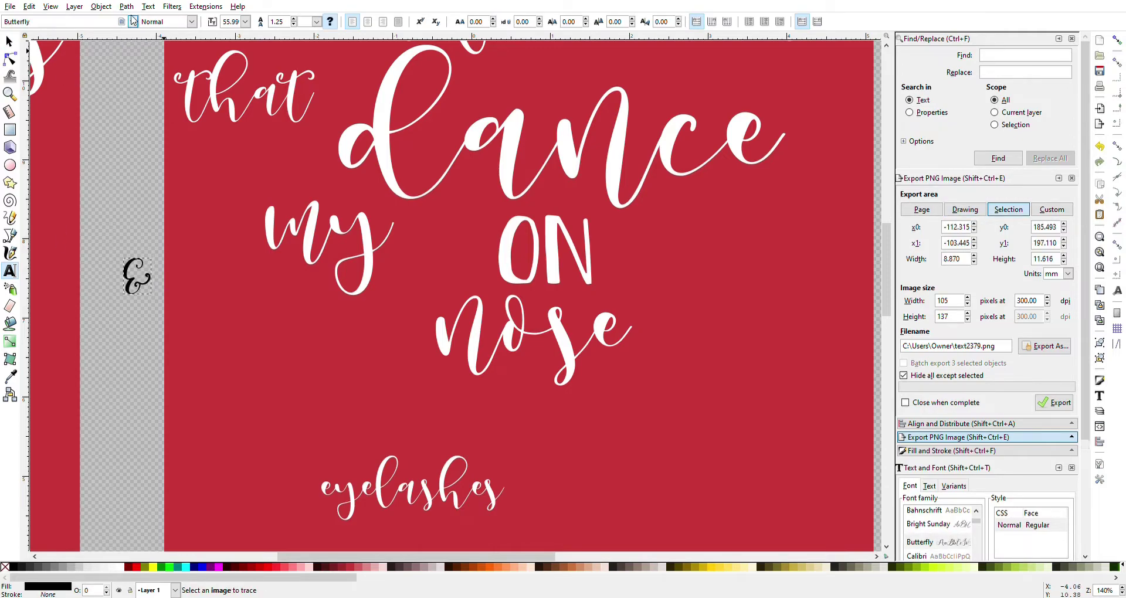
{"action": "key", "text": "ctrl+shift+g"}
{"action": "left_click", "coordinate": [119, 567]}
{"action": "key", "text": "s"}
{"action": "left_click_drag", "start_coordinate": [135, 275], "coordinate": [341, 353]}
{"action": "left_click_drag", "start_coordinate": [362, 380], "coordinate": [409, 439]}
Move the red square up clear of "eyelashes" and enlarge the word's letters together to about 5.27 in wide
{"action": "left_click", "coordinate": [603, 458]}
{"action": "left_click_drag", "start_coordinate": [606, 343], "coordinate": [583, 139]}
{"action": "left_click_drag", "start_coordinate": [531, 440], "coordinate": [308, 542]}
{"action": "left_click_drag", "start_coordinate": [528, 522], "coordinate": [737, 572]}
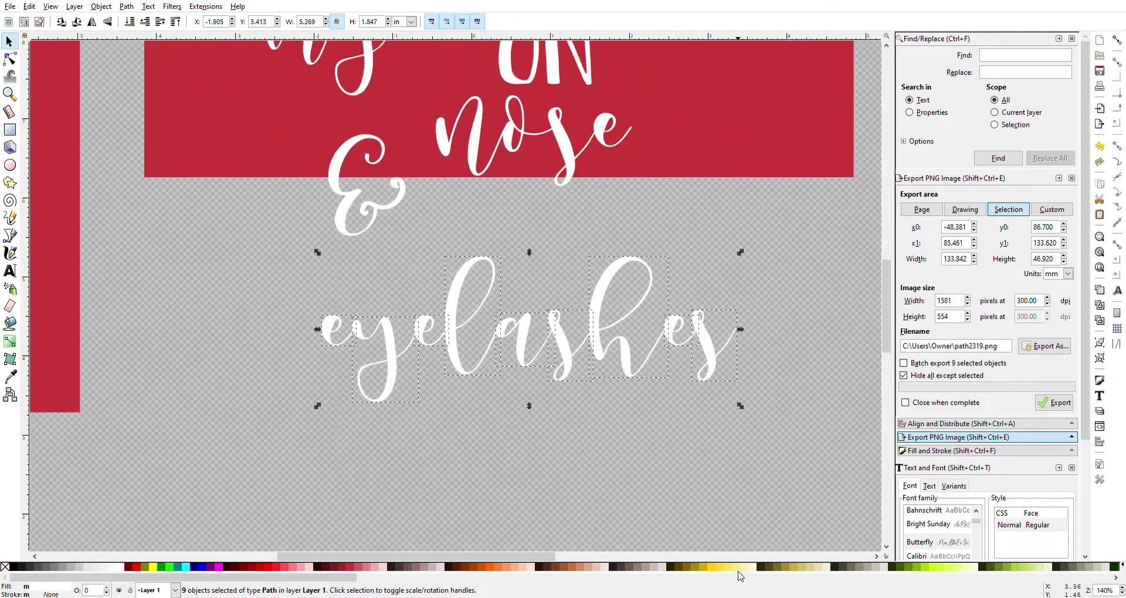
Move the red square back down behind all the words
{"action": "scroll", "coordinate": [786, 266], "scroll_direction": "up", "scroll_amount": 5}
{"action": "key", "text": "minus"}
{"action": "left_click_drag", "start_coordinate": [622, 165], "coordinate": [618, 455]}
{"action": "scroll", "coordinate": [618, 343], "scroll_direction": "down", "scroll_amount": 4}
{"action": "key", "text": "minus"}
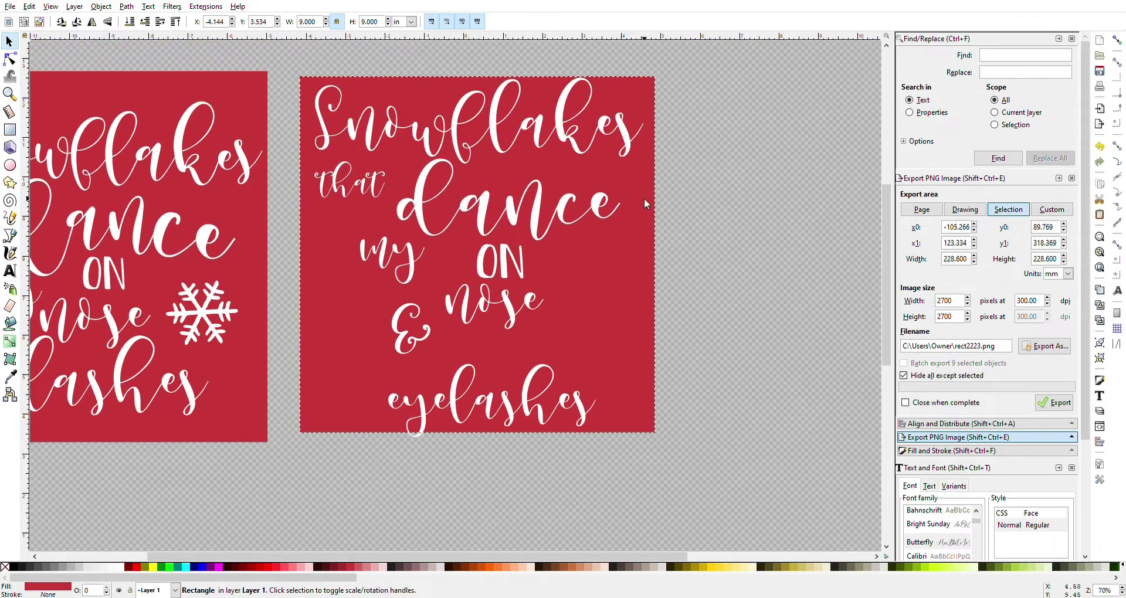
Enlarge the "S" of "Snowflakes" to about 1.21 in wide and adjust the position of the word's other letters
{"action": "left_click", "coordinate": [332, 143]}
{"action": "left_click_drag", "start_coordinate": [310, 153], "coordinate": [303, 165]}
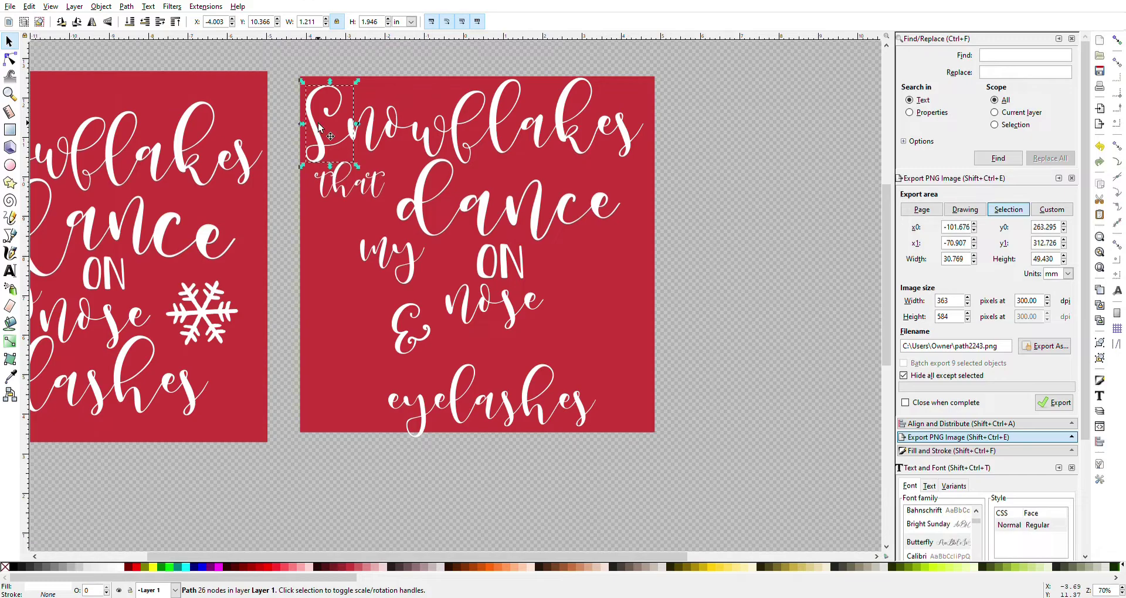
{"action": "left_click", "coordinate": [388, 135]}
{"action": "left_click_drag", "start_coordinate": [380, 144], "coordinate": [378, 147]}
{"action": "left_click_drag", "start_coordinate": [495, 132], "coordinate": [494, 139]}
{"action": "left_click", "coordinate": [540, 132]}
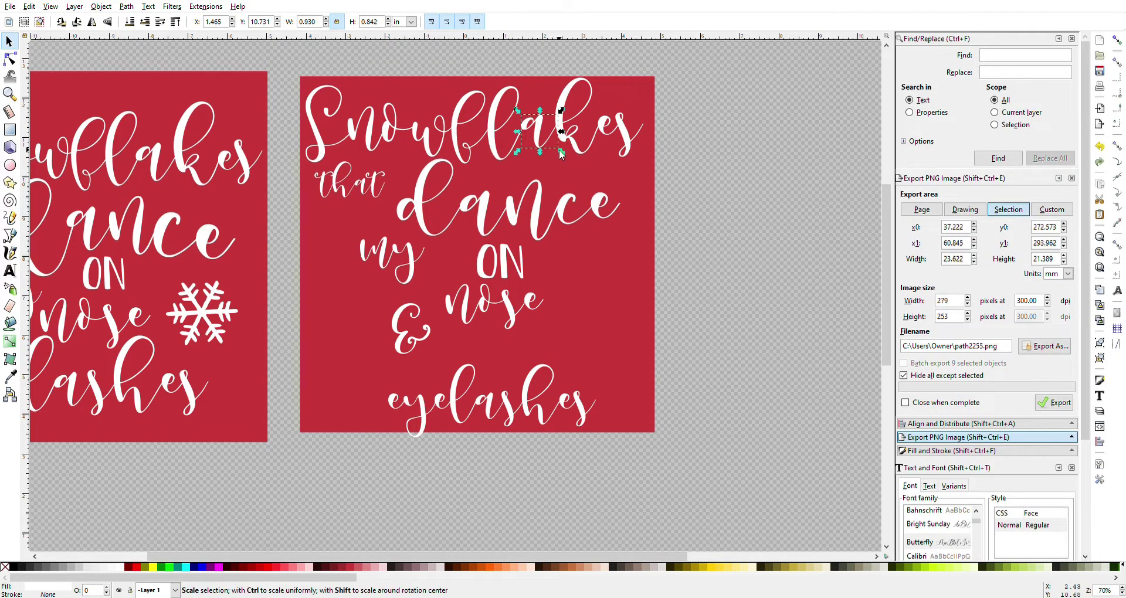
{"action": "left_click_drag", "start_coordinate": [561, 150], "coordinate": [630, 147]}
{"action": "left_click", "coordinate": [565, 95]}
{"action": "left_click", "coordinate": [604, 128]}
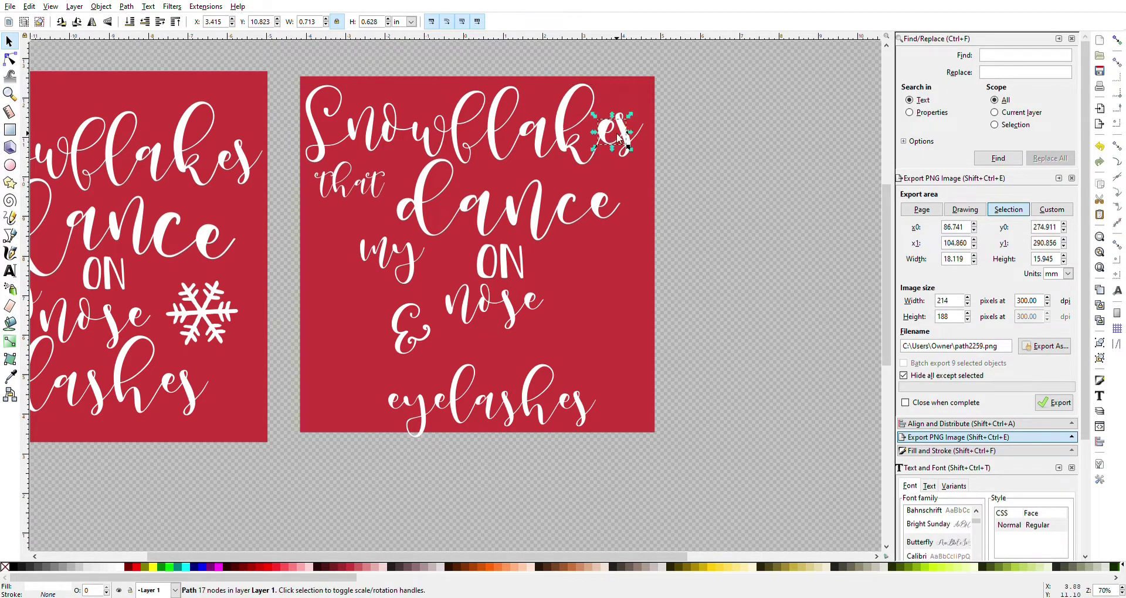
{"action": "left_click", "coordinate": [636, 117]}
{"action": "left_click", "coordinate": [625, 133]}
Enlarge "that" slightly, resize the "d" of "dance" to about 1.61 in wide, and move its "d" and "a" closer to "that"
{"action": "left_click", "coordinate": [377, 183]}
{"action": "left_click_drag", "start_coordinate": [388, 158], "coordinate": [365, 186]}
{"action": "left_click", "coordinate": [423, 194]}
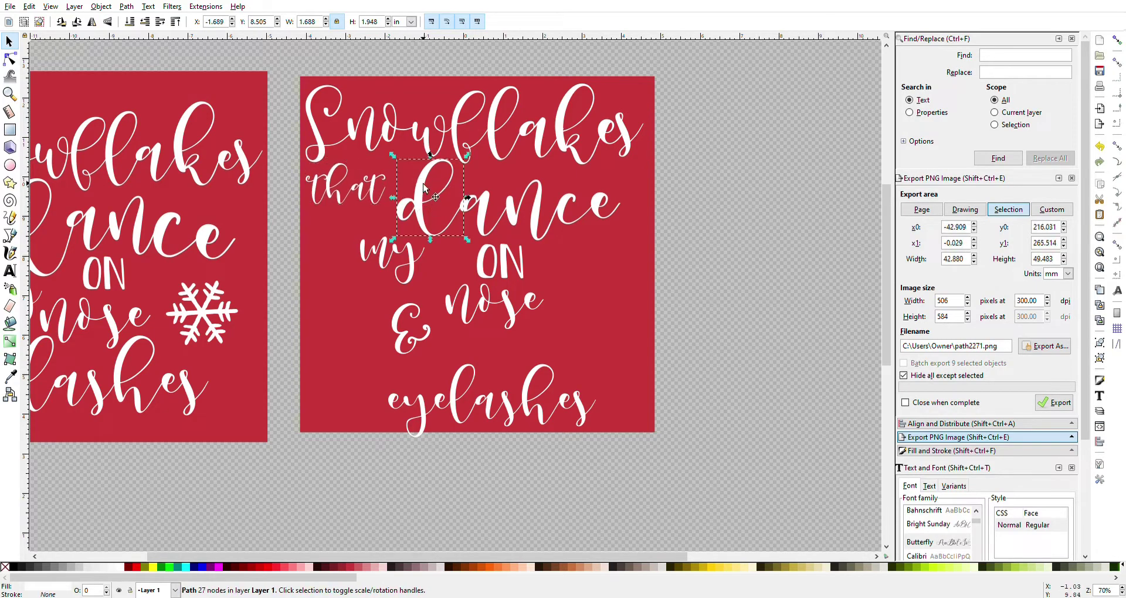
{"action": "left_click", "coordinate": [439, 167]}
{"action": "left_click_drag", "start_coordinate": [469, 155], "coordinate": [462, 150]}
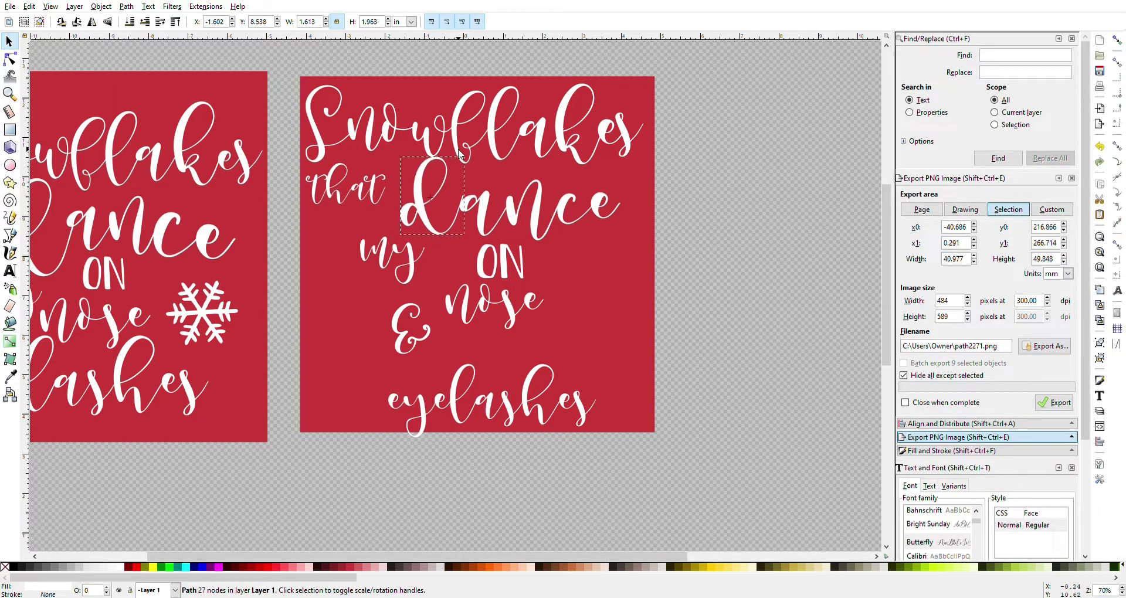
{"action": "left_click_drag", "start_coordinate": [432, 216], "coordinate": [415, 212]}
{"action": "left_click_drag", "start_coordinate": [483, 213], "coordinate": [466, 202]}
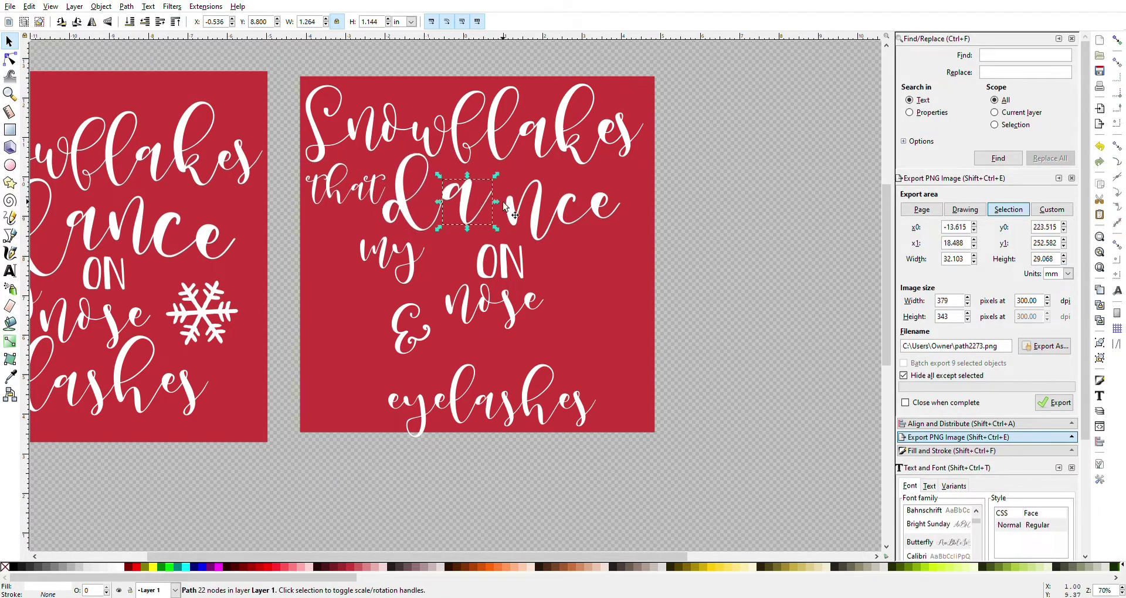
Enlarge the "c" of "dance" and shift its "n", "c" and "e" to join up after the "a"
{"action": "left_click", "coordinate": [519, 222]}
{"action": "left_click_drag", "start_coordinate": [533, 220], "coordinate": [520, 209]}
{"action": "left_click", "coordinate": [574, 220]}
{"action": "left_click_drag", "start_coordinate": [599, 229], "coordinate": [616, 239]}
{"action": "left_click_drag", "start_coordinate": [587, 205], "coordinate": [572, 193]}
{"action": "left_click", "coordinate": [604, 212]}
{"action": "left_click_drag", "start_coordinate": [624, 223], "coordinate": [600, 213]}
Nudge the red square slightly and move "ON" up closer to "dance"
{"action": "left_click_drag", "start_coordinate": [612, 271], "coordinate": [608, 273]}
{"action": "left_click", "coordinate": [508, 264]}
{"action": "left_click", "coordinate": [490, 264], "text": "shift"}
{"action": "left_click_drag", "start_coordinate": [489, 264], "coordinate": [490, 256]}
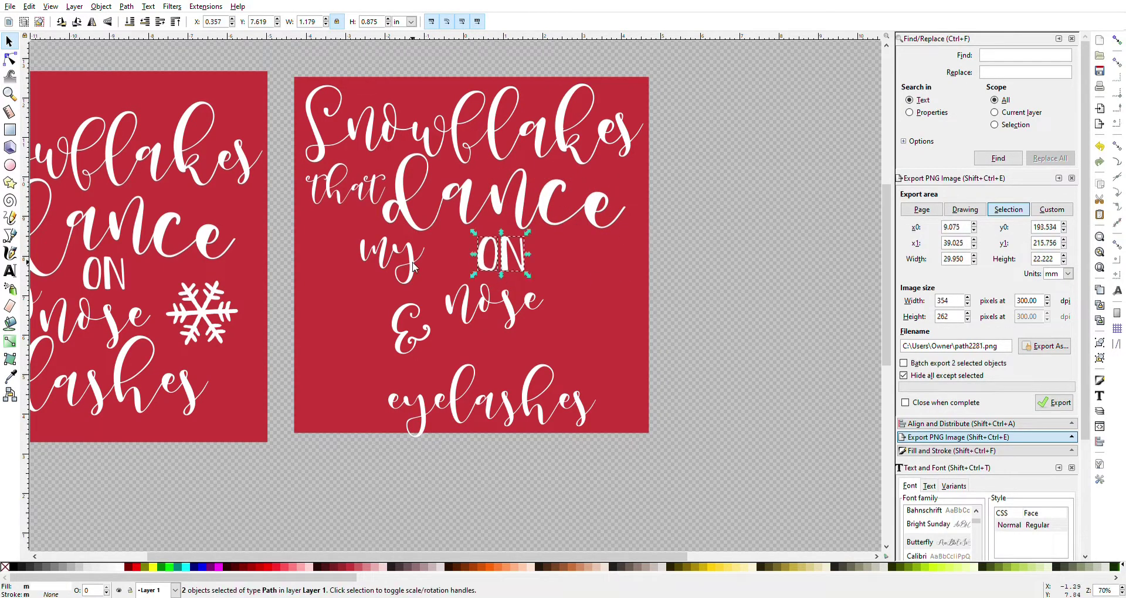
Shrink "my" slightly and place it closer to "ON", below the "d" of "dance"
{"action": "double_click", "coordinate": [413, 263]}
{"action": "left_click_drag", "start_coordinate": [403, 556], "coordinate": [317, 556]}
{"action": "left_click", "coordinate": [549, 264]}
{"action": "left_click", "coordinate": [512, 254], "text": "shift"}
{"action": "mouse_move", "coordinate": [565, 288]}
{"action": "left_mouse_down"}
{"action": "mouse_move", "coordinate": [555, 277]}
{"action": "mouse_move", "coordinate": [570, 278]}
{"action": "left_mouse_up"}
Enlarge the "d" of "dance" further and fit it between "that" and the "a"
{"action": "left_click", "coordinate": [546, 219]}
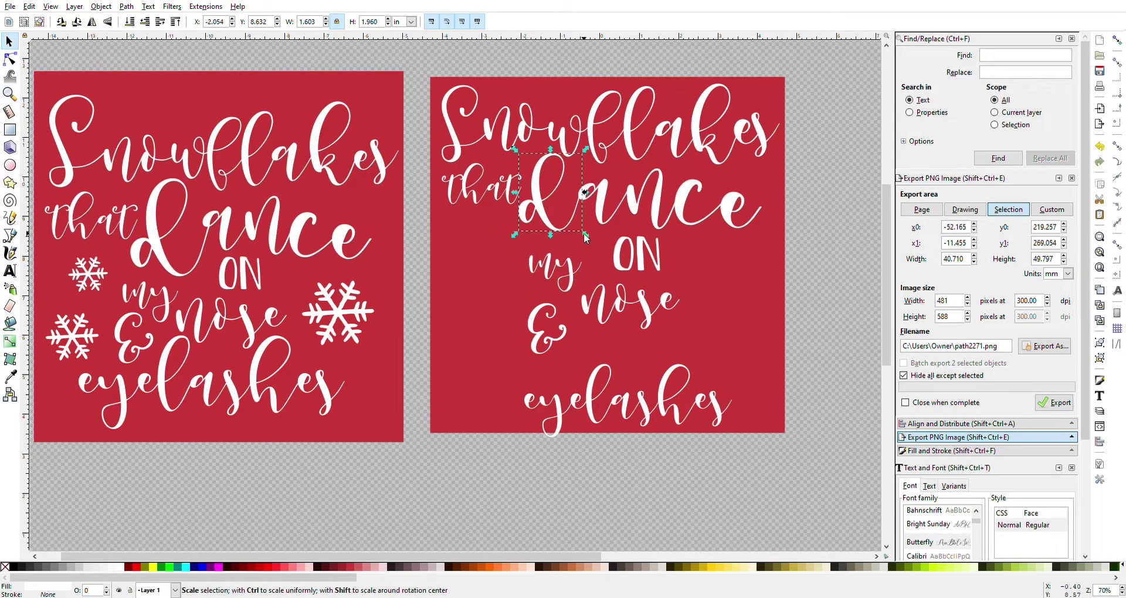
{"action": "left_click_drag", "start_coordinate": [581, 235], "coordinate": [599, 257]}
{"action": "left_click", "coordinate": [541, 233]}
{"action": "left_click", "coordinate": [533, 224]}
{"action": "mouse_move", "coordinate": [540, 233]}
{"action": "left_mouse_down"}
{"action": "mouse_move", "coordinate": [533, 224]}
{"action": "mouse_move", "coordinate": [511, 236]}
{"action": "mouse_move", "coordinate": [529, 218]}
{"action": "left_mouse_up"}
{"action": "left_click", "coordinate": [530, 218]}
{"action": "left_click_drag", "start_coordinate": [586, 243], "coordinate": [582, 245]}
{"action": "left_click_drag", "start_coordinate": [537, 205], "coordinate": [538, 200]}
Enlarge "nose" to about 2.88 in wide and shift it slightly away from "my" below "ON"
{"action": "left_click", "coordinate": [601, 302]}
{"action": "left_click_drag", "start_coordinate": [683, 332], "coordinate": [698, 344]}
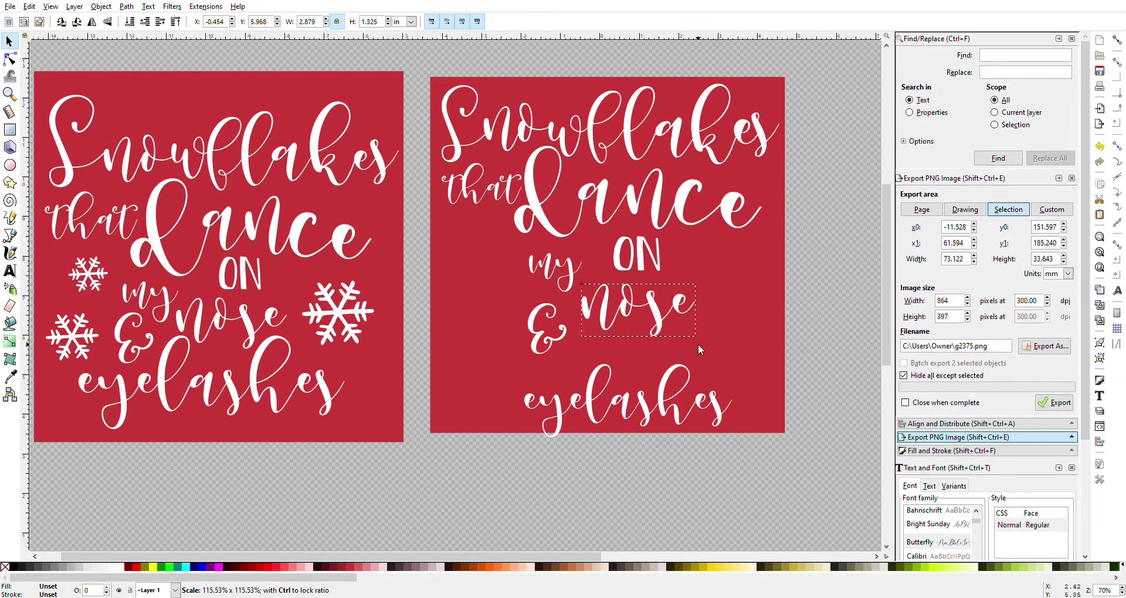
{"action": "left_click_drag", "start_coordinate": [644, 311], "coordinate": [651, 305]}
Enlarge the "&" to about 1.11 in wide and place it beside "nose", below "my"
{"action": "double_click", "coordinate": [553, 343]}
{"action": "left_click", "coordinate": [9, 41]}
{"action": "left_click_drag", "start_coordinate": [570, 358], "coordinate": [578, 366]}
{"action": "left_click_drag", "start_coordinate": [554, 340], "coordinate": [565, 336]}
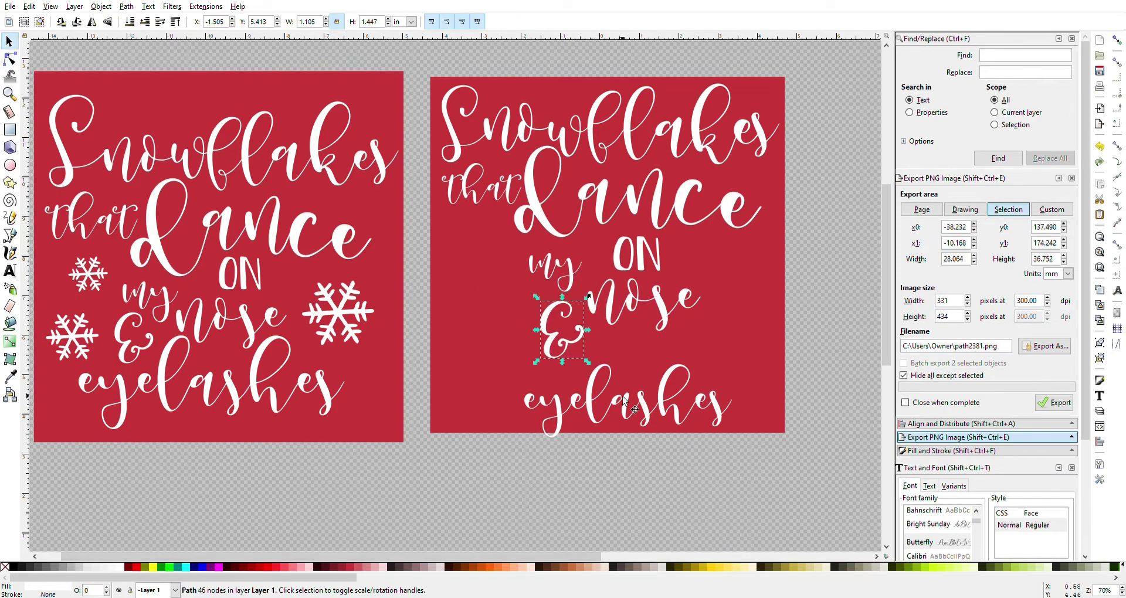
Enlarge "eyelashes" to about 6.71 in wide, place it along the square's lower edge, and shift the "&" clear of it
{"action": "left_click_drag", "start_coordinate": [497, 457], "coordinate": [772, 348]}
{"action": "left_click_drag", "start_coordinate": [736, 440], "coordinate": [792, 461]}
{"action": "left_click_drag", "start_coordinate": [714, 423], "coordinate": [686, 396]}
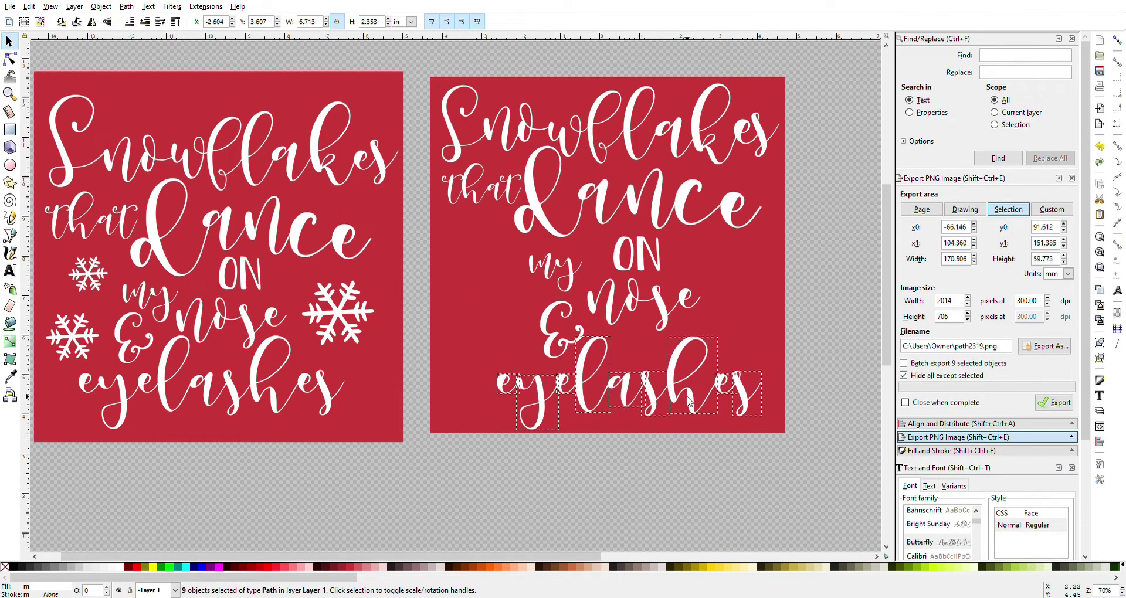
{"action": "left_click", "coordinate": [551, 340]}
{"action": "left_click_drag", "start_coordinate": [551, 341], "coordinate": [539, 338]}
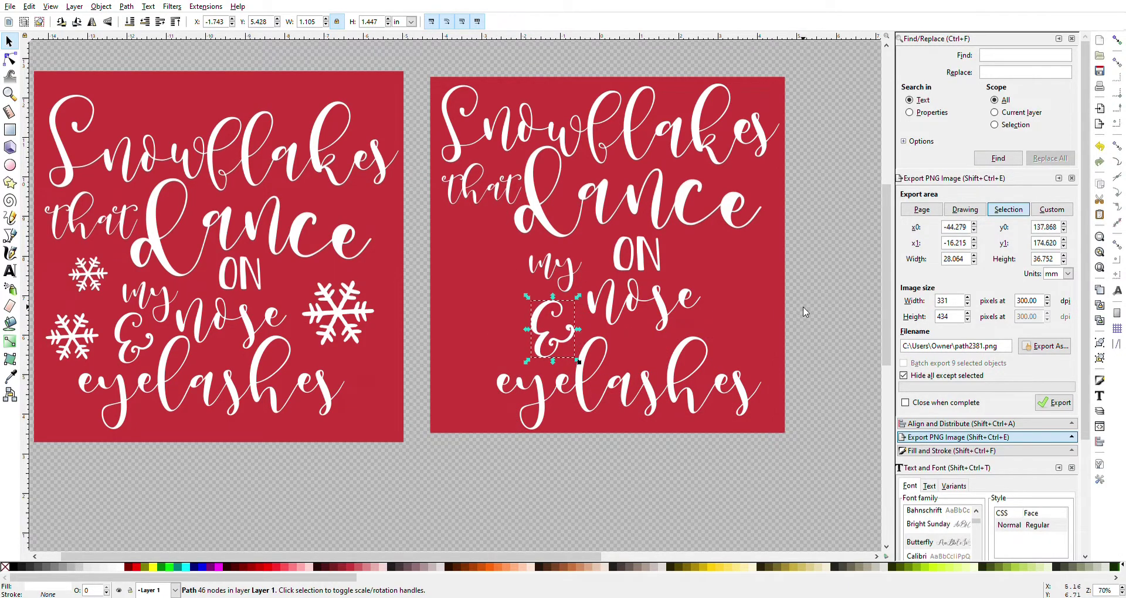
{"action": "left_click", "coordinate": [809, 339]}
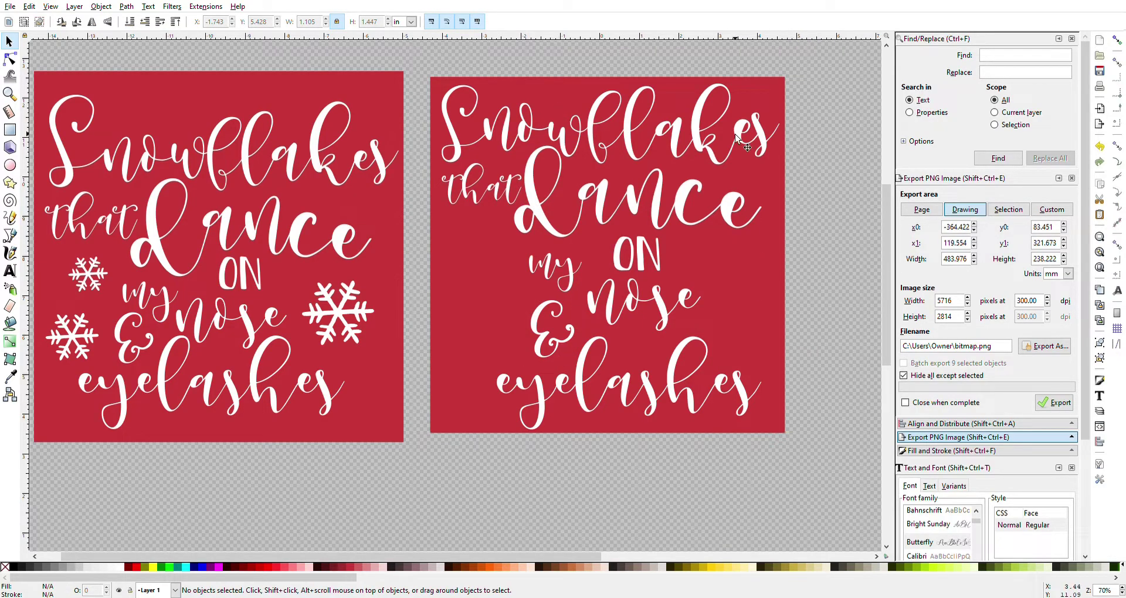
Move the red square off the lettering, select all the words, and realign them with the square
{"action": "left_click", "coordinate": [776, 319]}
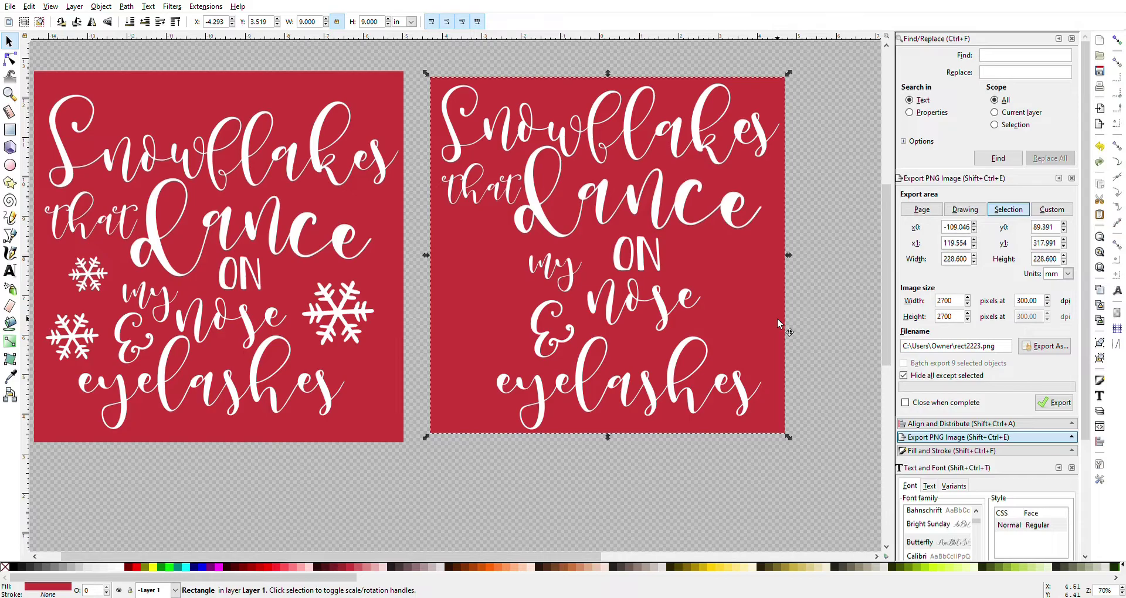
{"action": "left_click_drag", "start_coordinate": [776, 319], "coordinate": [380, 401]}
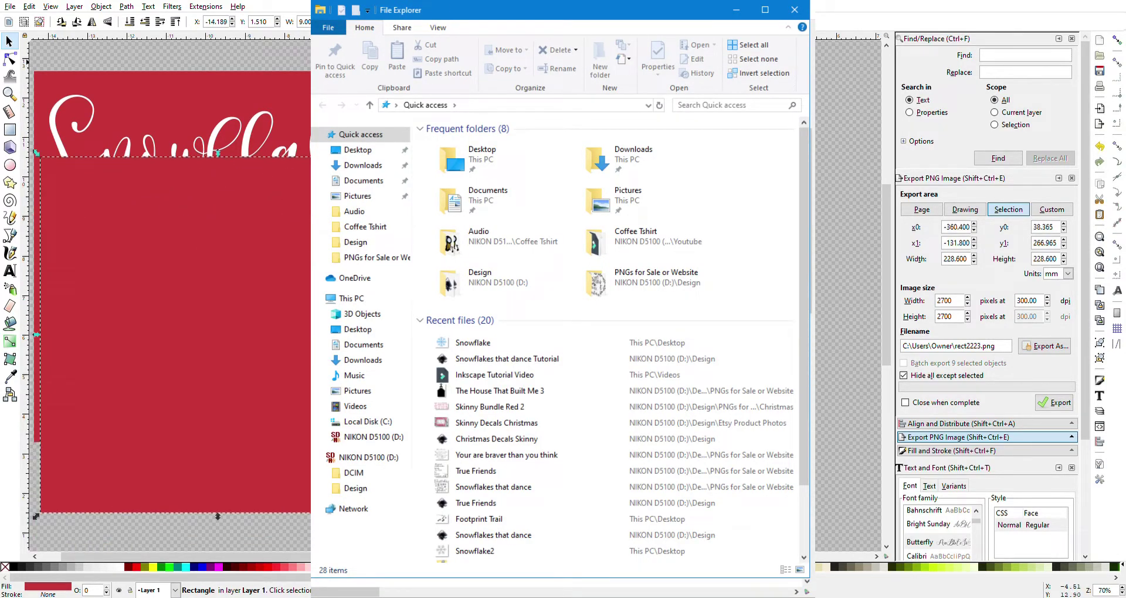
{"action": "key", "text": "ctrl+a"}
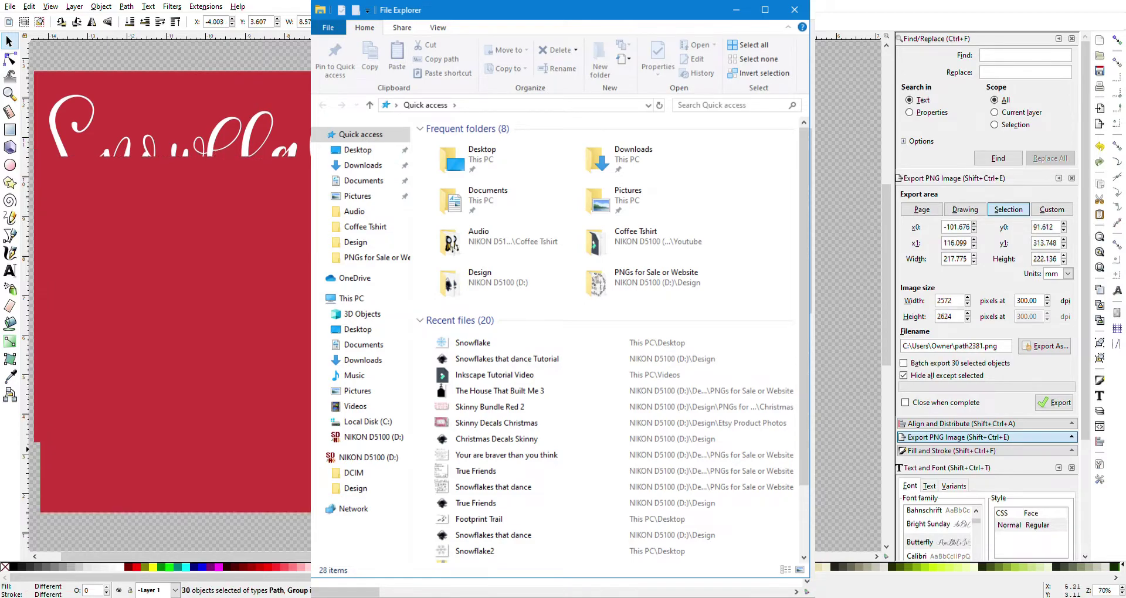
{"action": "left_click", "coordinate": [587, 315]}
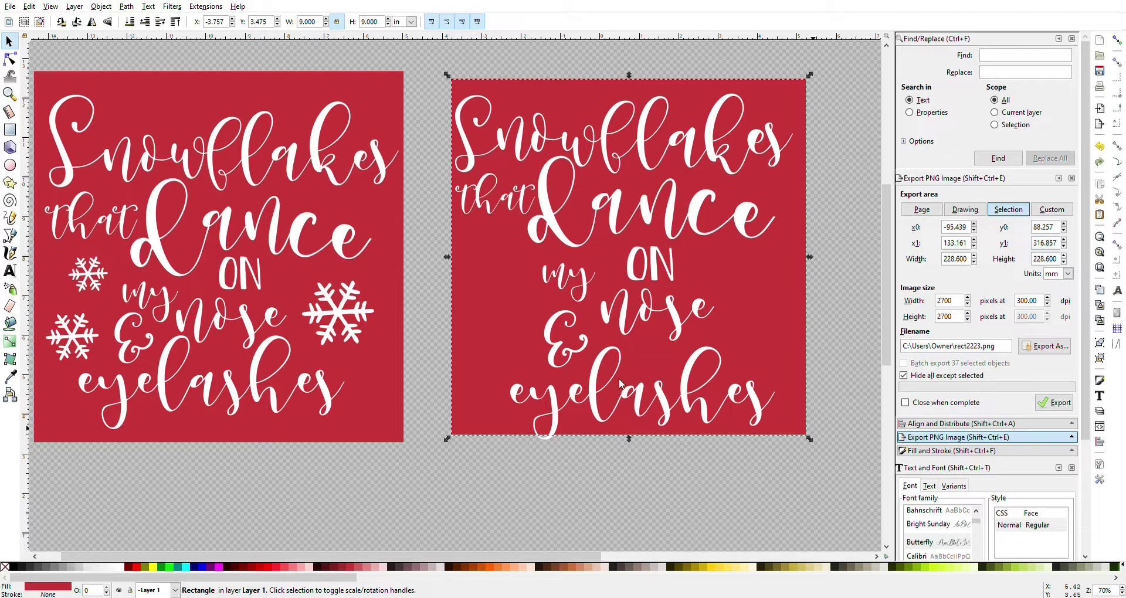
Bring in the grey snowflake PNG as an embedded image, with DPI from file and rendering mode None (auto)
{"action": "key", "text": "ctrl+v"}
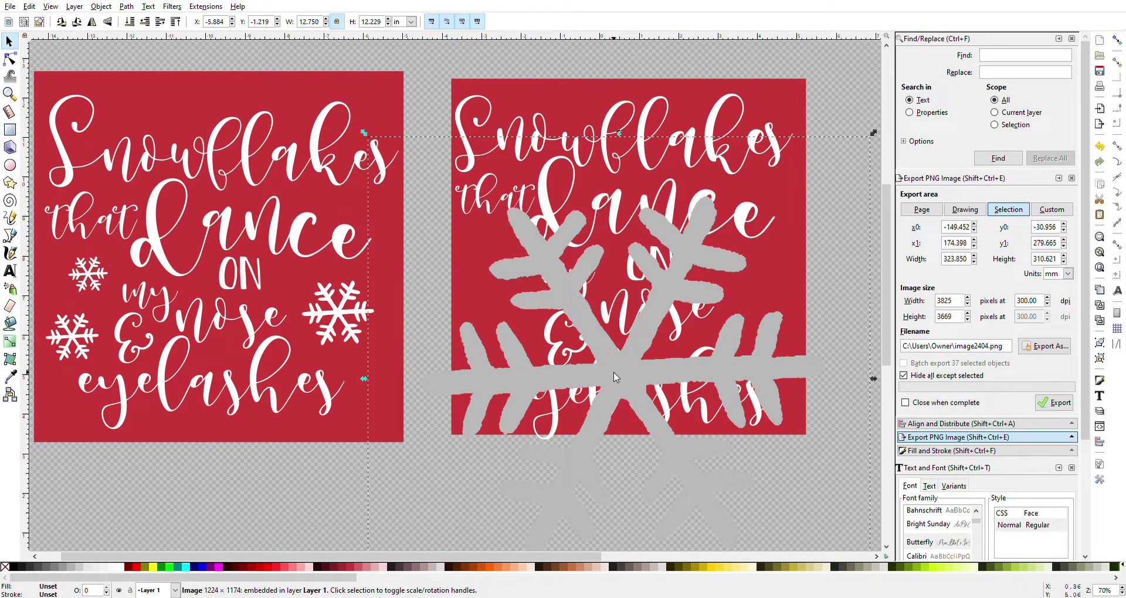
{"action": "left_click_drag", "start_coordinate": [614, 372], "coordinate": [459, 387]}
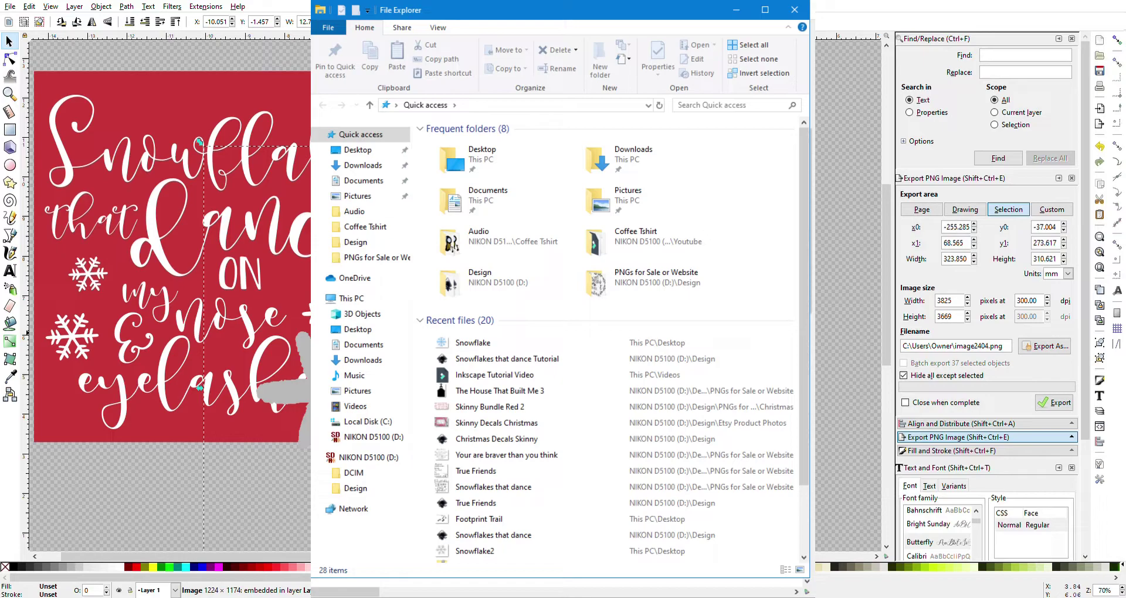
{"action": "key", "text": "alt+Tab"}
{"action": "key", "text": "ctrl+v"}
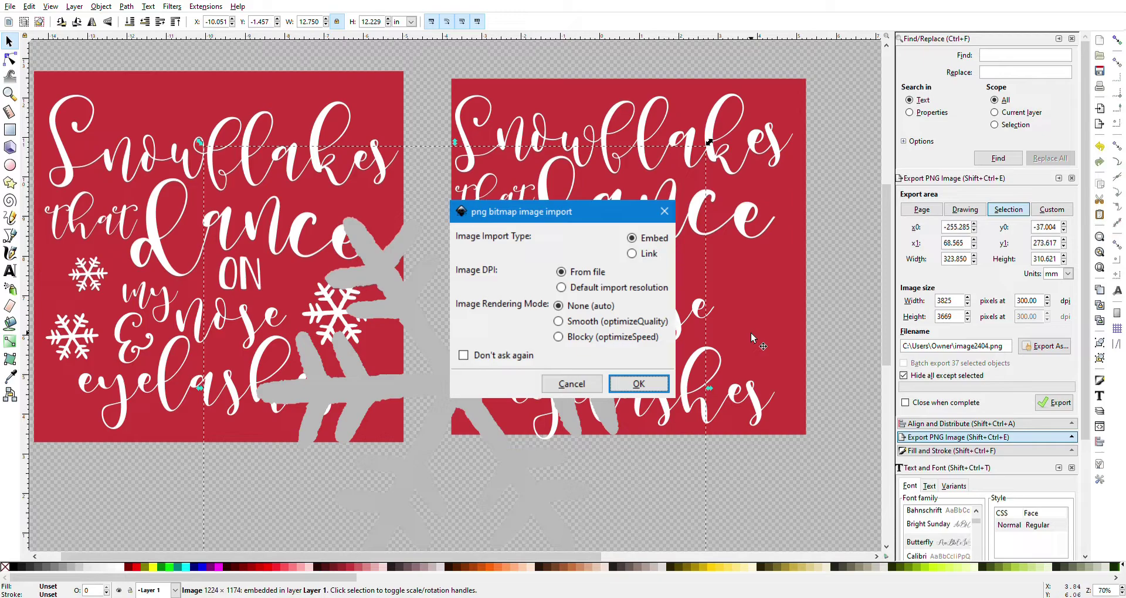
{"action": "key", "text": "Return"}
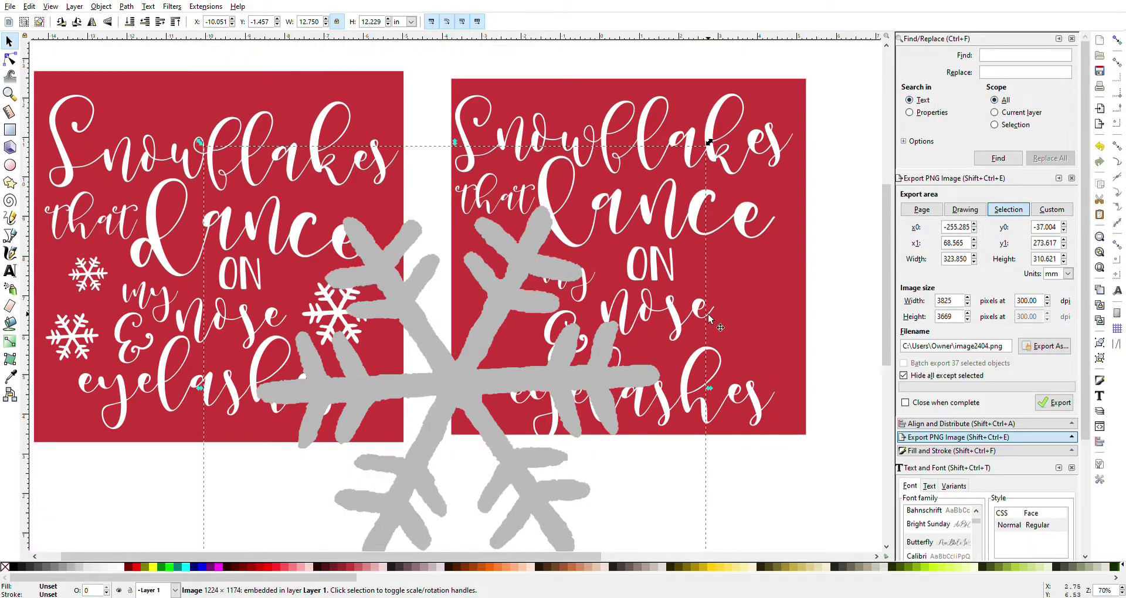
Shrink the snowflake image to about 5.92 in wide and place it in the empty area below the two squares
{"action": "left_click_drag", "start_coordinate": [559, 382], "coordinate": [532, 347]}
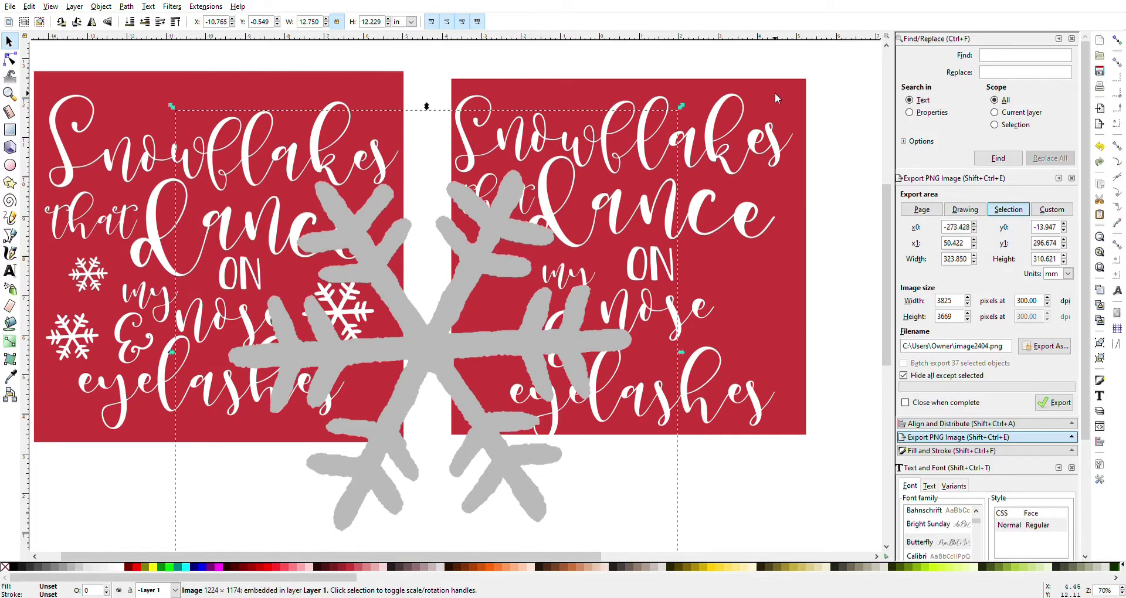
{"action": "left_click_drag", "start_coordinate": [682, 108], "coordinate": [418, 310]}
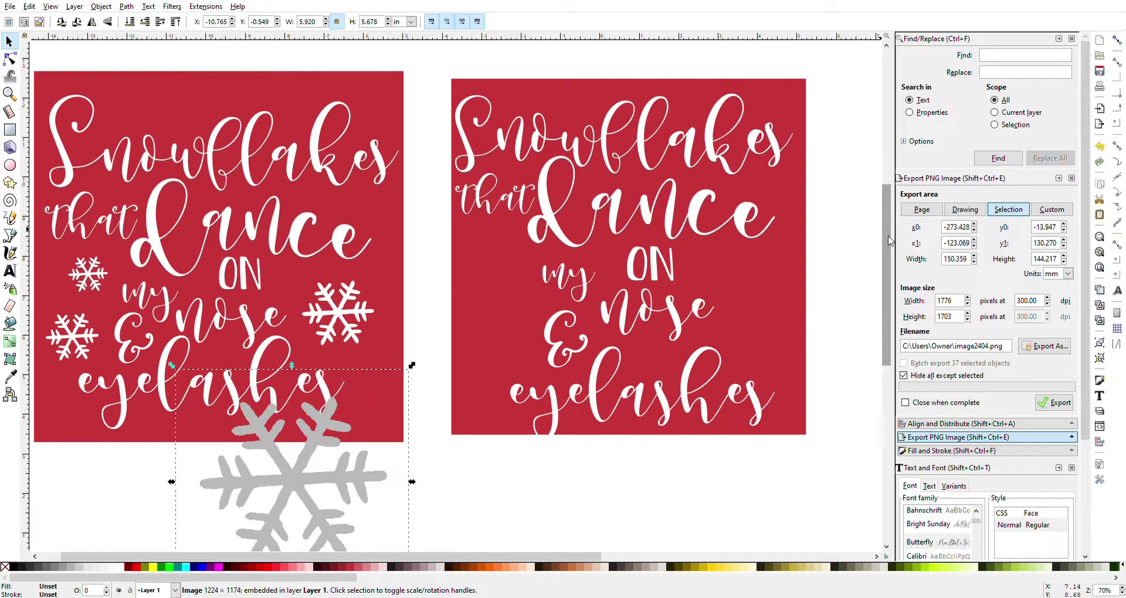
{"action": "left_click_drag", "start_coordinate": [886, 229], "coordinate": [887, 288]}
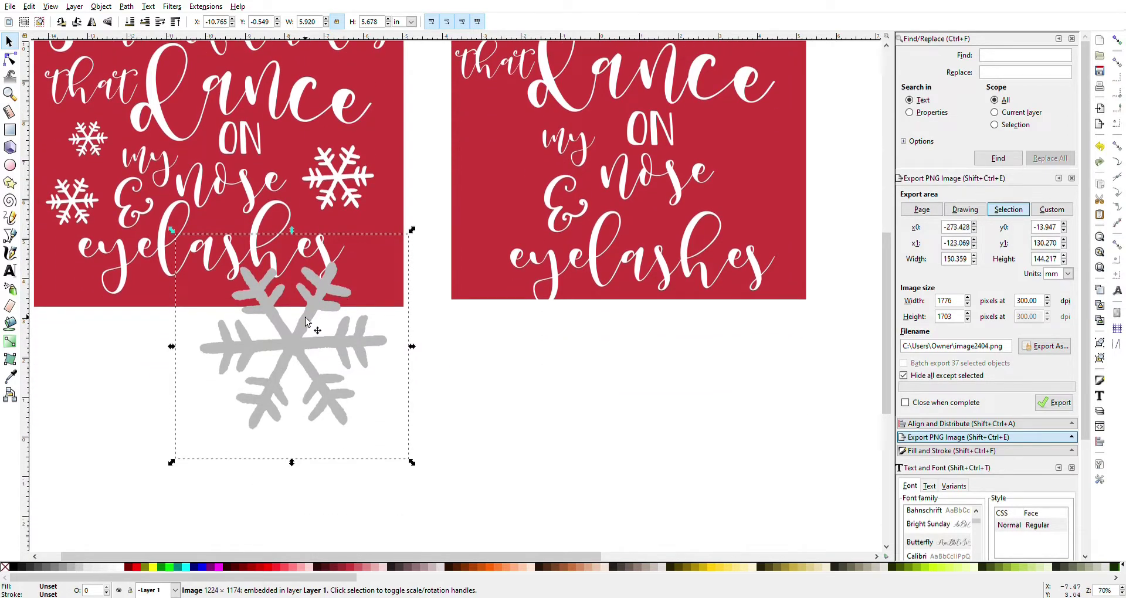
{"action": "left_click_drag", "start_coordinate": [308, 340], "coordinate": [485, 385]}
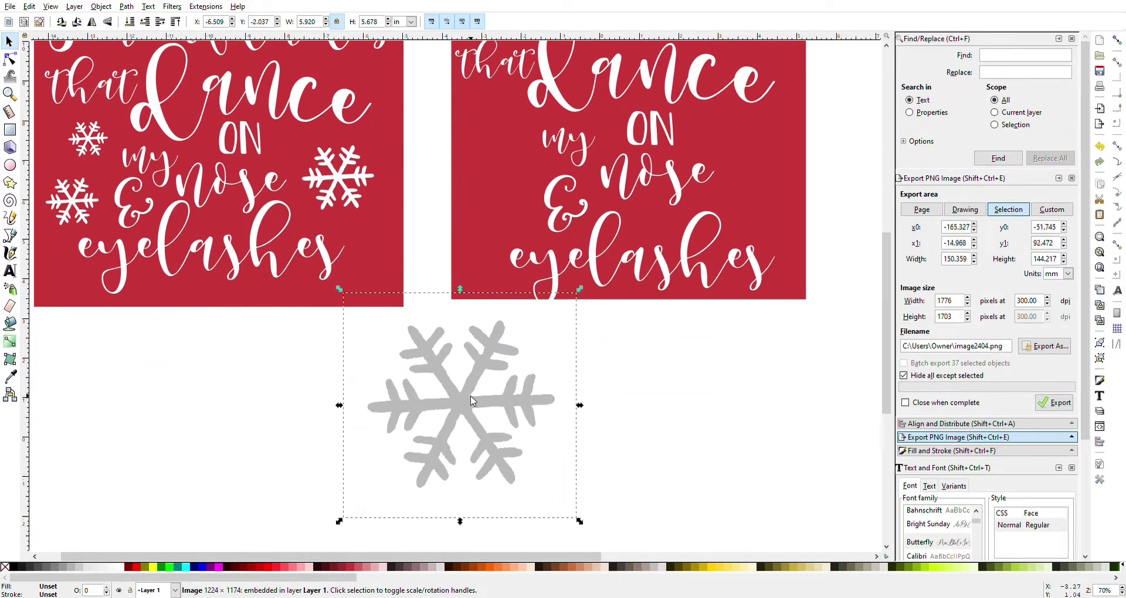
Trace the grey snowflake image into a path using Colors with 2 scans, smoothing, stacked scans and background removal
{"action": "key", "text": "alt+p"}
{"action": "key", "text": "Down"}
{"action": "key", "text": "Down"}
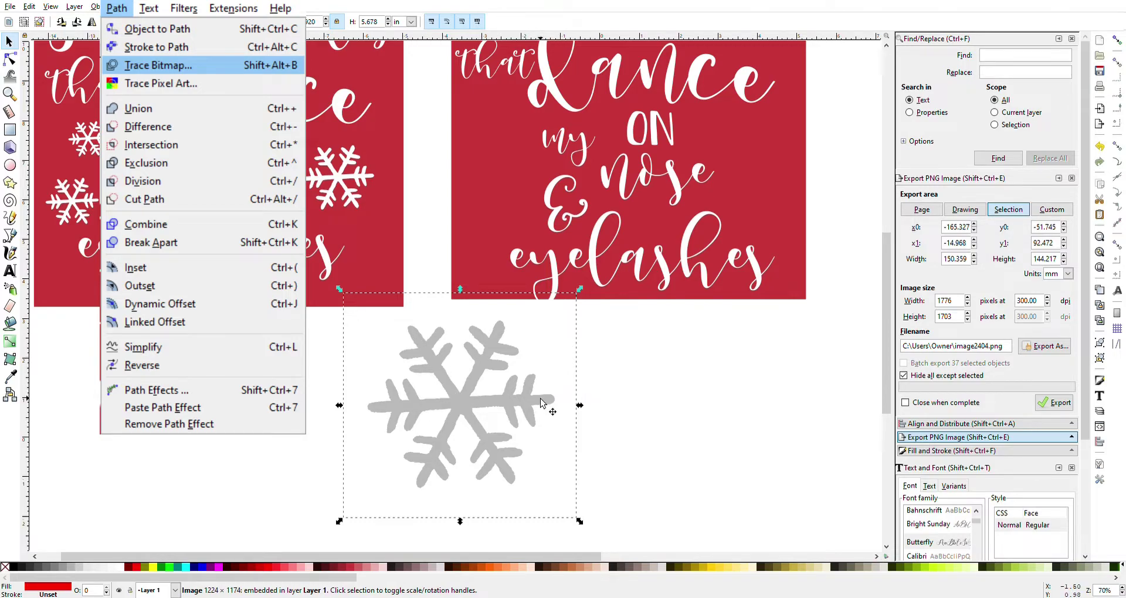
{"action": "left_click", "coordinate": [909, 144]}
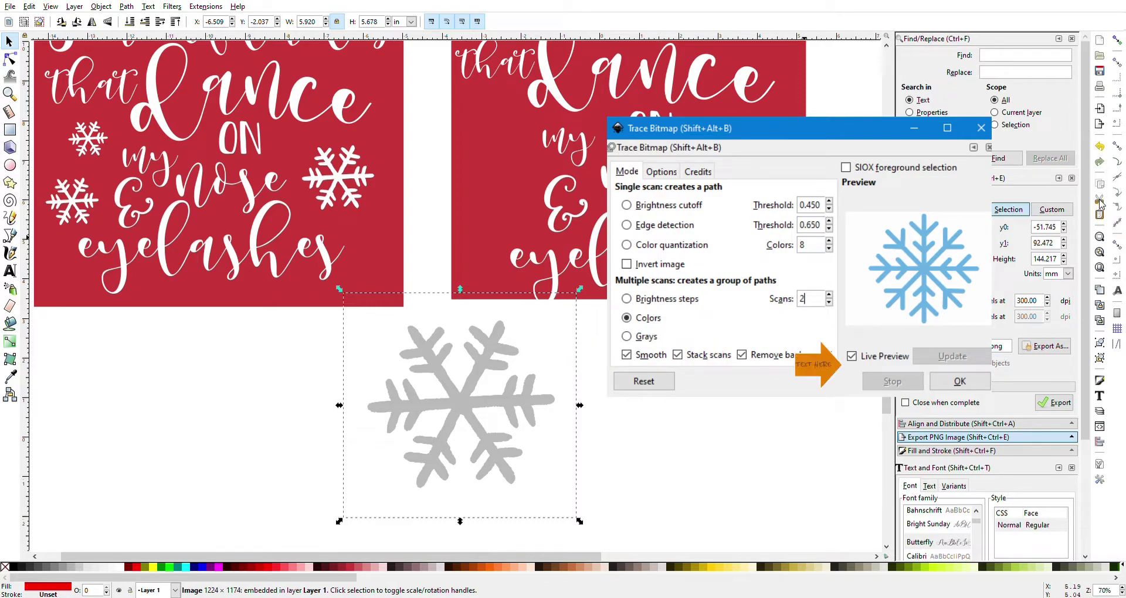
{"action": "left_click", "coordinate": [1087, 198]}
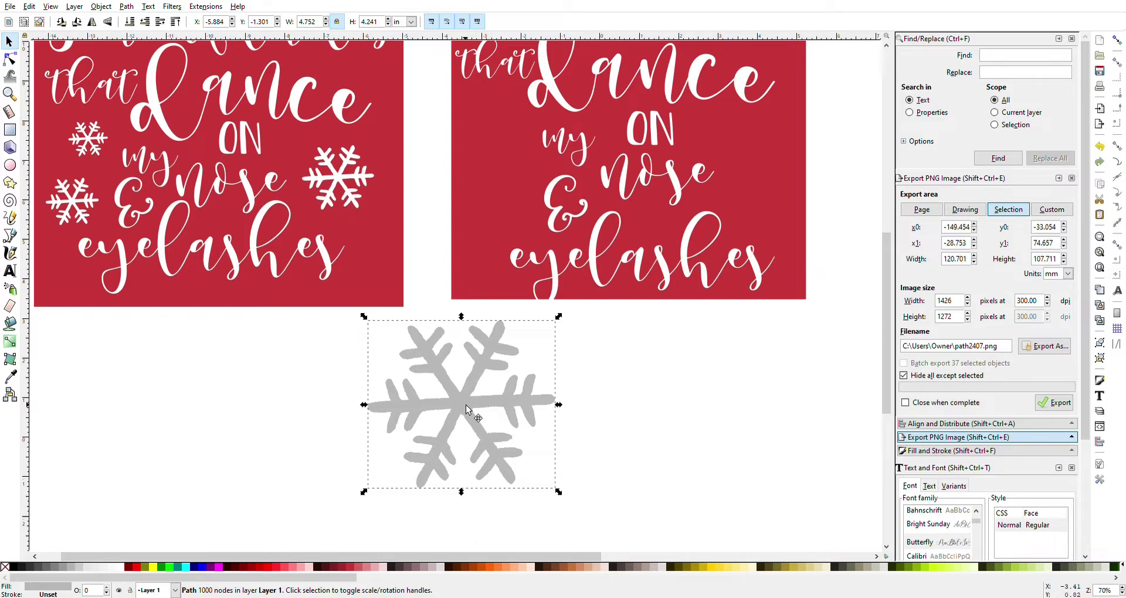
Move the traced snowflake off the source image and delete the original grey image
{"action": "left_click_drag", "start_coordinate": [465, 407], "coordinate": [690, 400]}
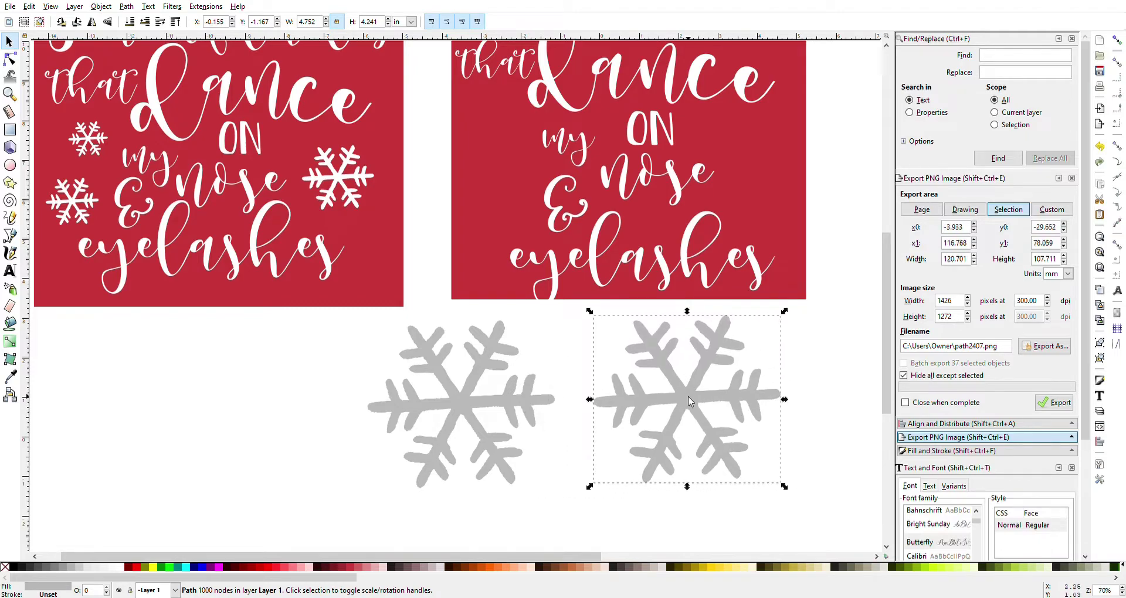
{"action": "left_click_drag", "start_coordinate": [461, 408], "coordinate": [433, 406]}
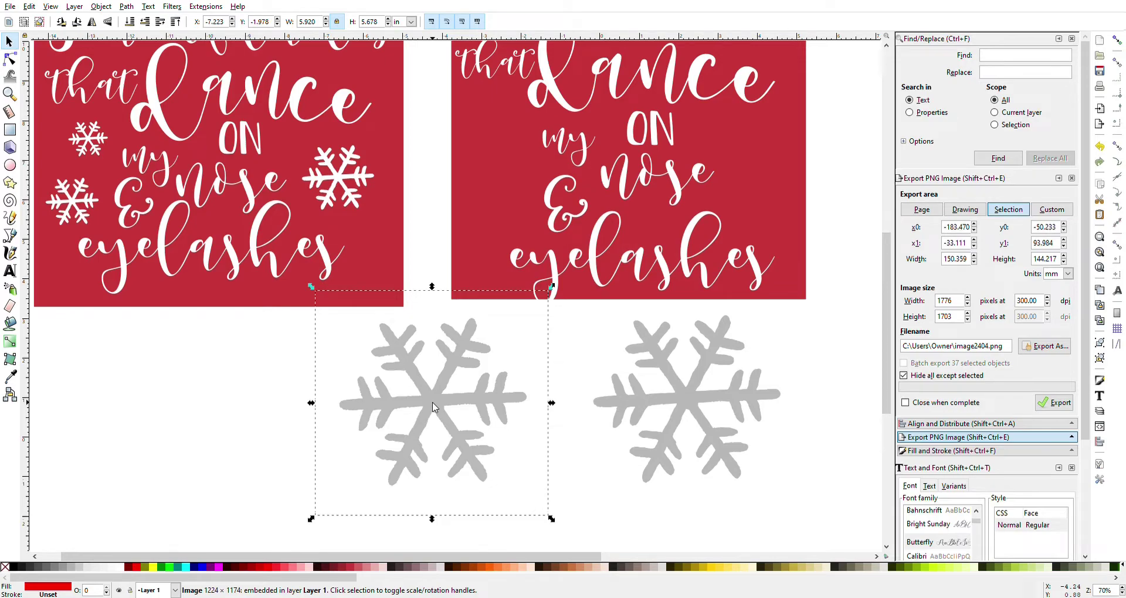
{"action": "key", "text": "Delete"}
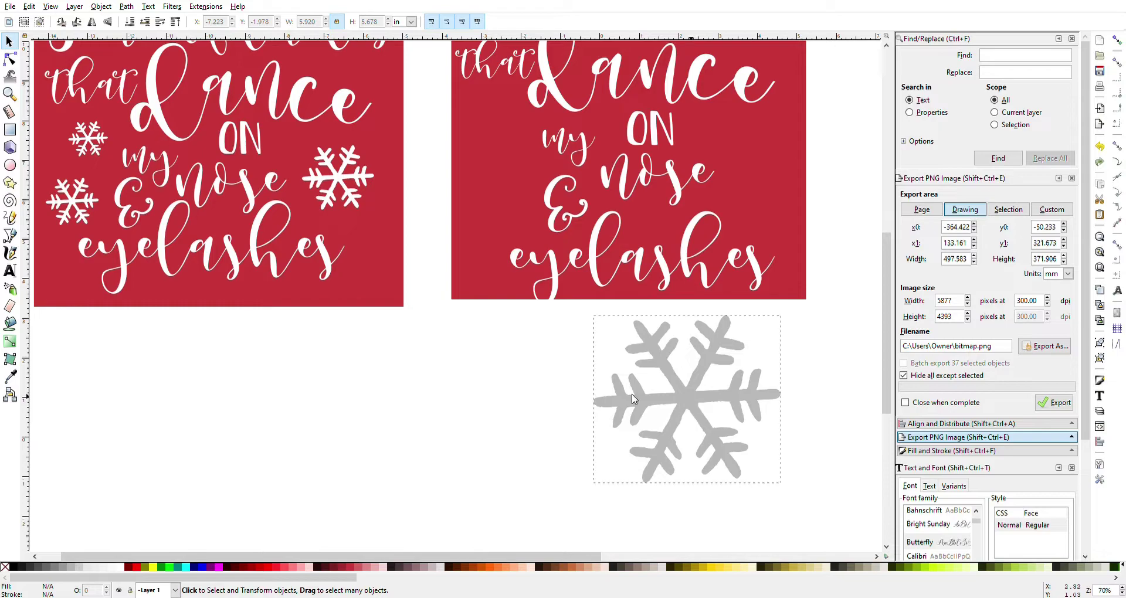
Fill the traced snowflake white, shrink it to about 1.75 in wide, and place it beside "my" on the right-hand red square
{"action": "left_click_drag", "start_coordinate": [682, 401], "coordinate": [427, 303]}
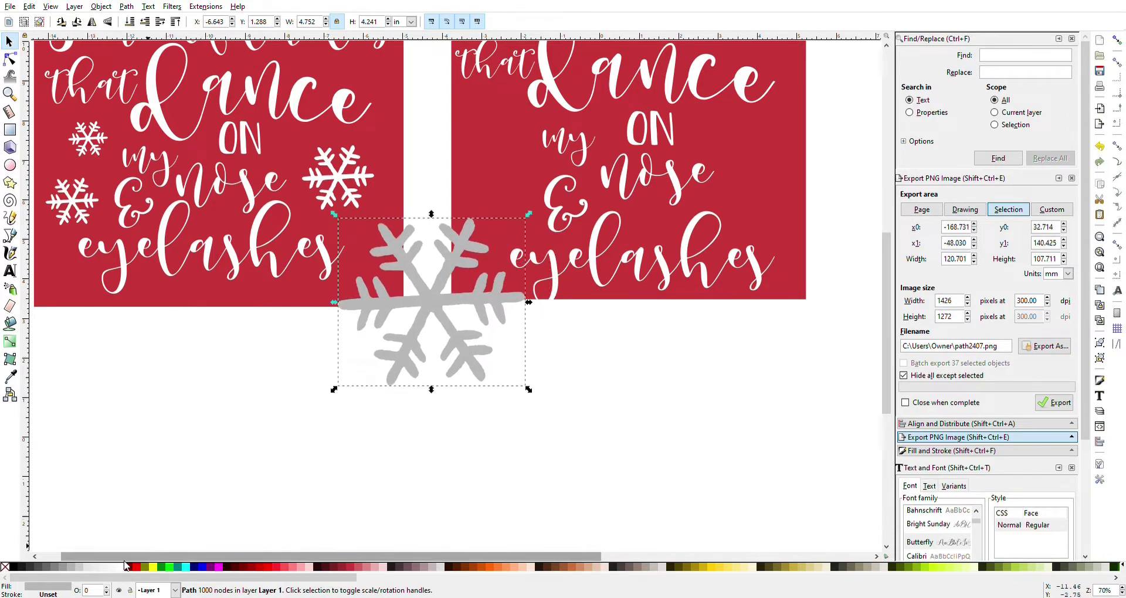
{"action": "left_click", "coordinate": [63, 566]}
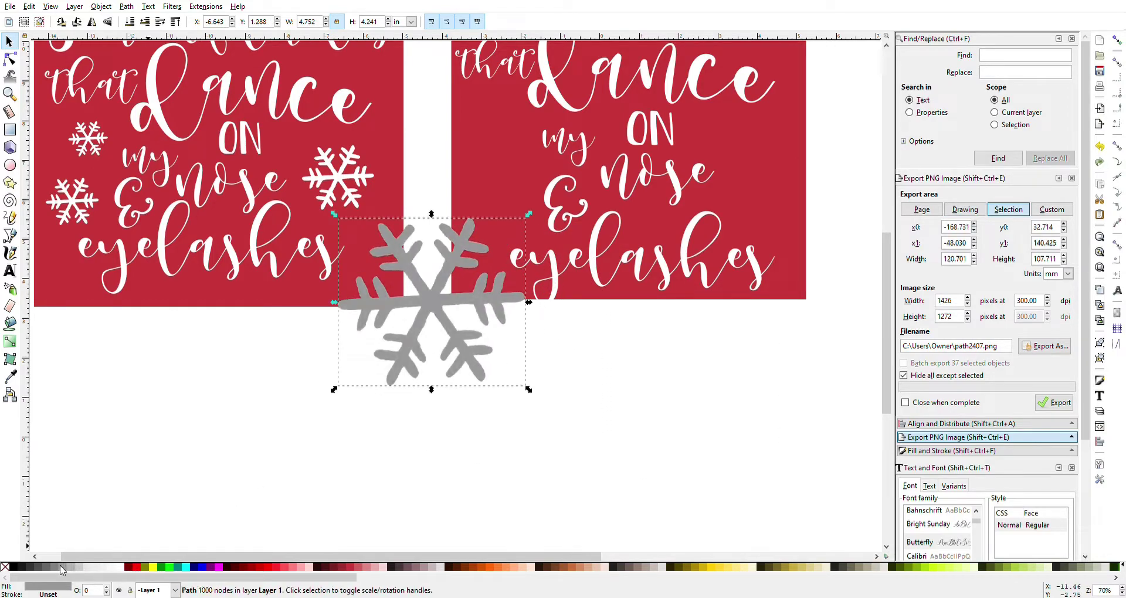
{"action": "left_click", "coordinate": [298, 567]}
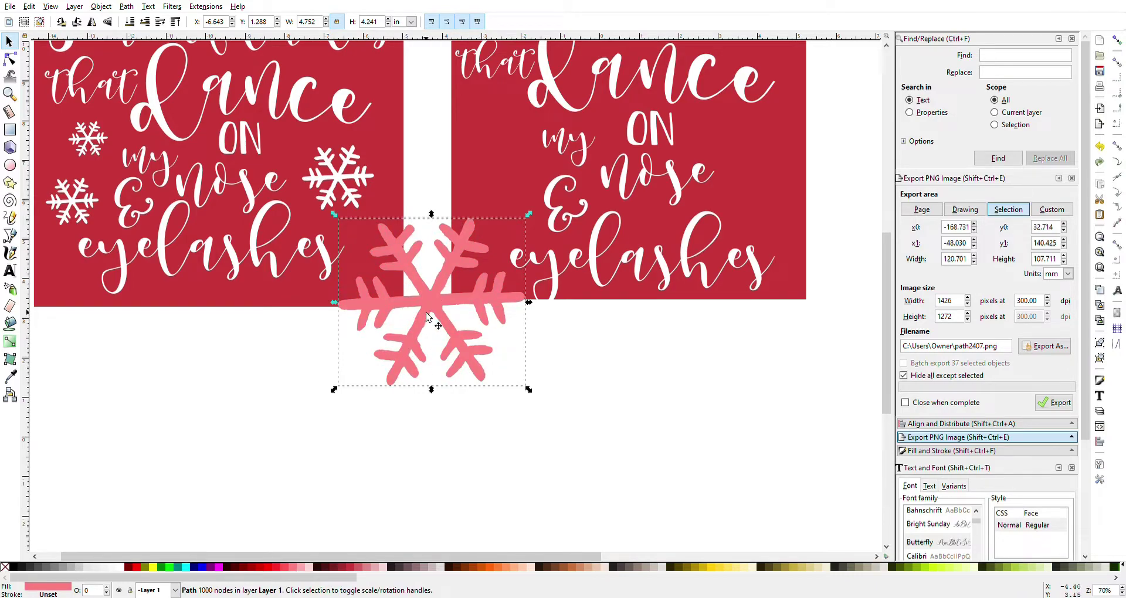
{"action": "left_click_drag", "start_coordinate": [438, 289], "coordinate": [512, 182]}
{"action": "left_click", "coordinate": [120, 566]}
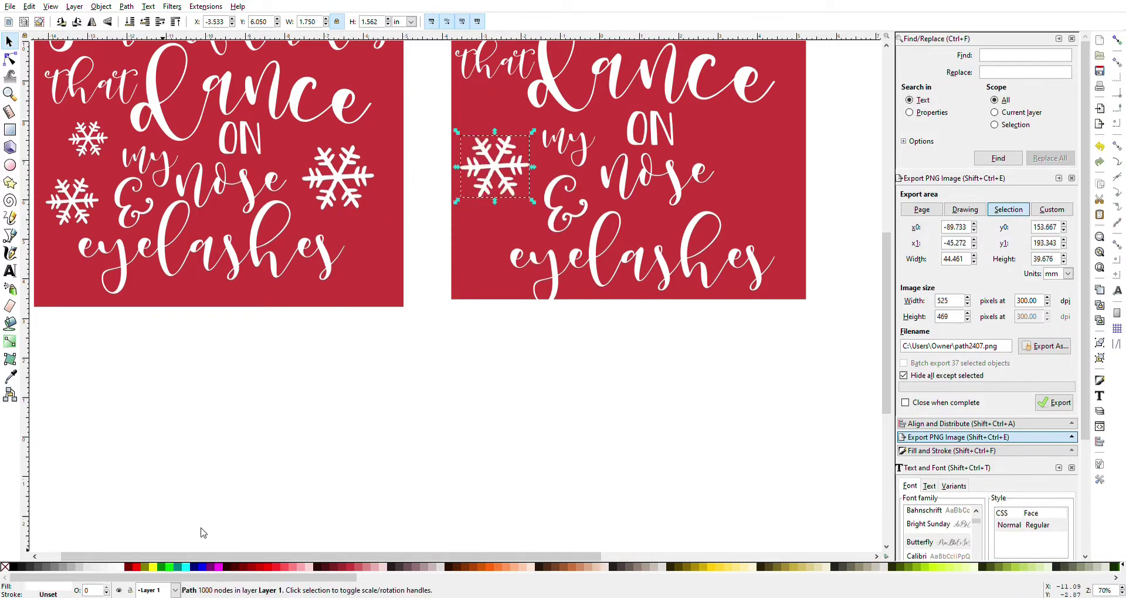
Duplicate the white snowflake twice, placing one copy directly below it and the other beyond the end of "nose"
{"action": "left_click", "coordinate": [499, 176]}
{"action": "key", "text": "ctrl+d"}
{"action": "left_click_drag", "start_coordinate": [497, 171], "coordinate": [496, 238]}
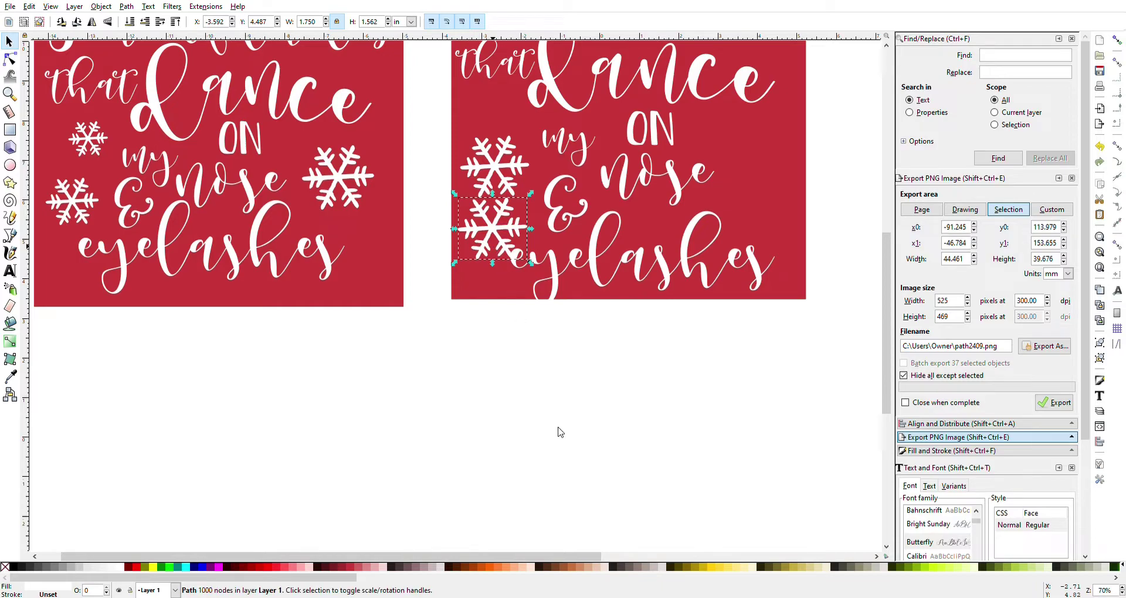
{"action": "key", "text": "ctrl+d"}
{"action": "left_click_drag", "start_coordinate": [494, 230], "coordinate": [753, 151]}
Shrink the lower snowflake to about 1.27 in wide and place it beside the "&"
{"action": "left_click", "coordinate": [493, 229]}
{"action": "left_click_drag", "start_coordinate": [531, 262], "coordinate": [511, 245]}
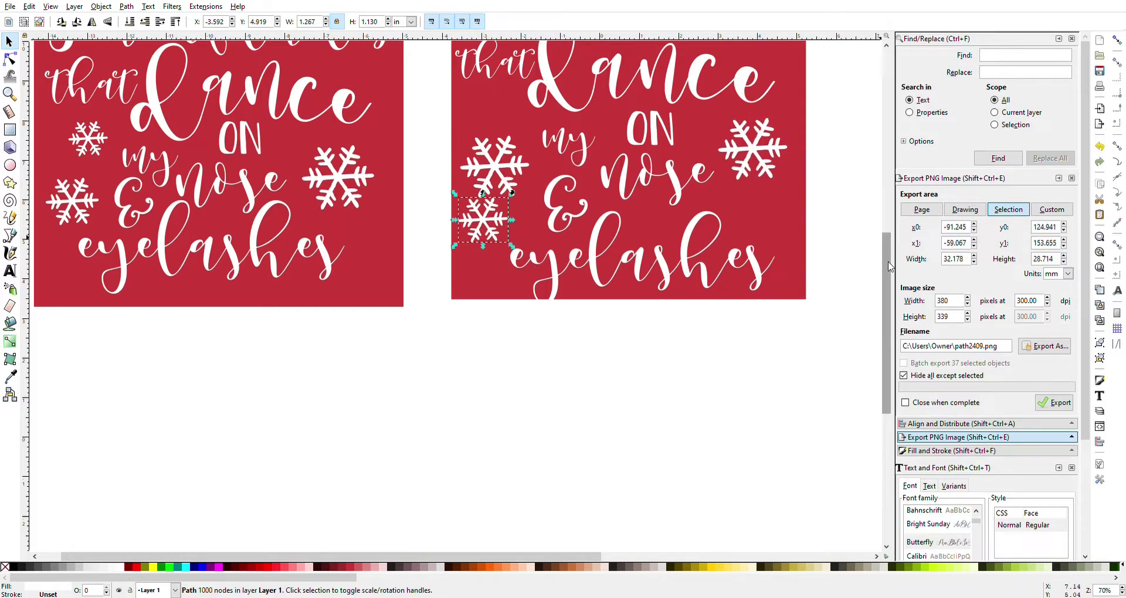
{"action": "scroll", "coordinate": [890, 267], "scroll_direction": "up", "scroll_amount": 6}
{"action": "left_click_drag", "start_coordinate": [484, 371], "coordinate": [496, 364]}
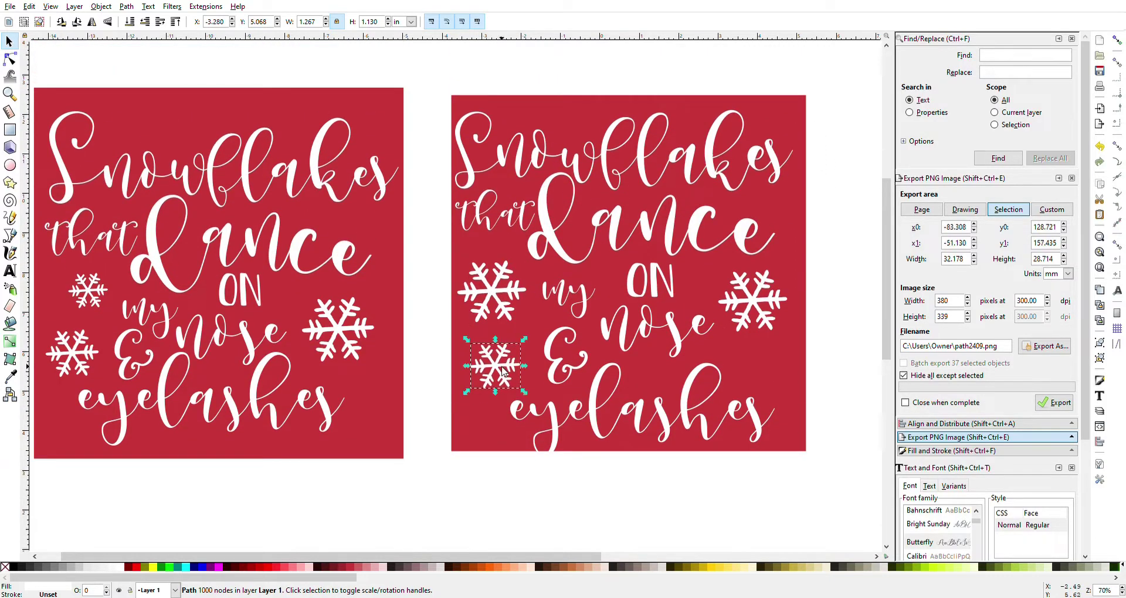
Try converting the snowflakes to paths, and group all three with the lettering, leaving the red square out
{"action": "left_click", "coordinate": [494, 295]}
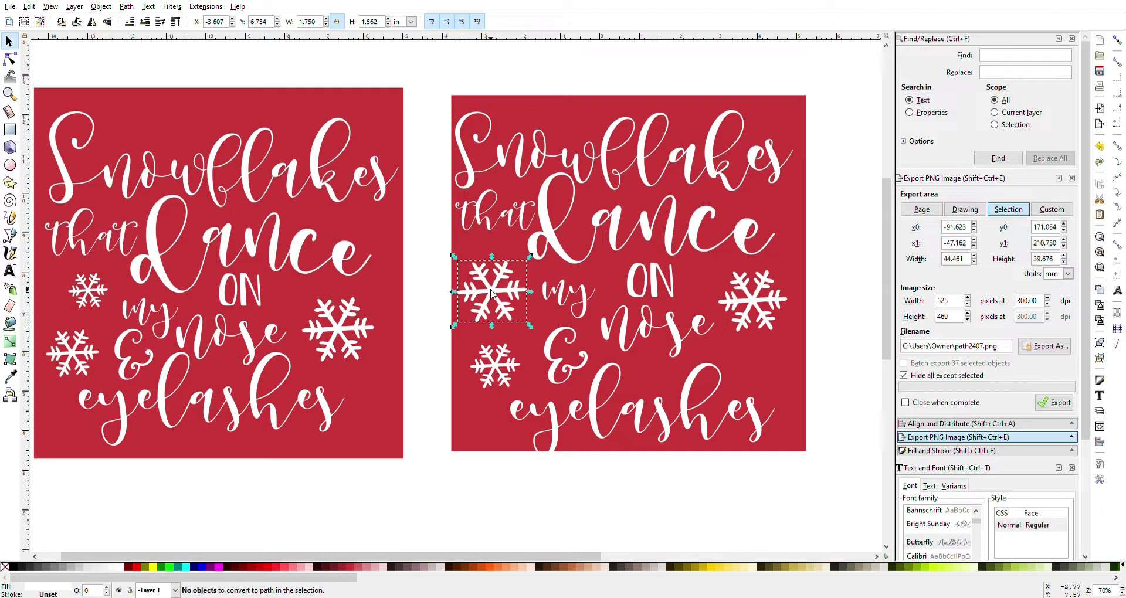
{"action": "key", "text": "Tab"}
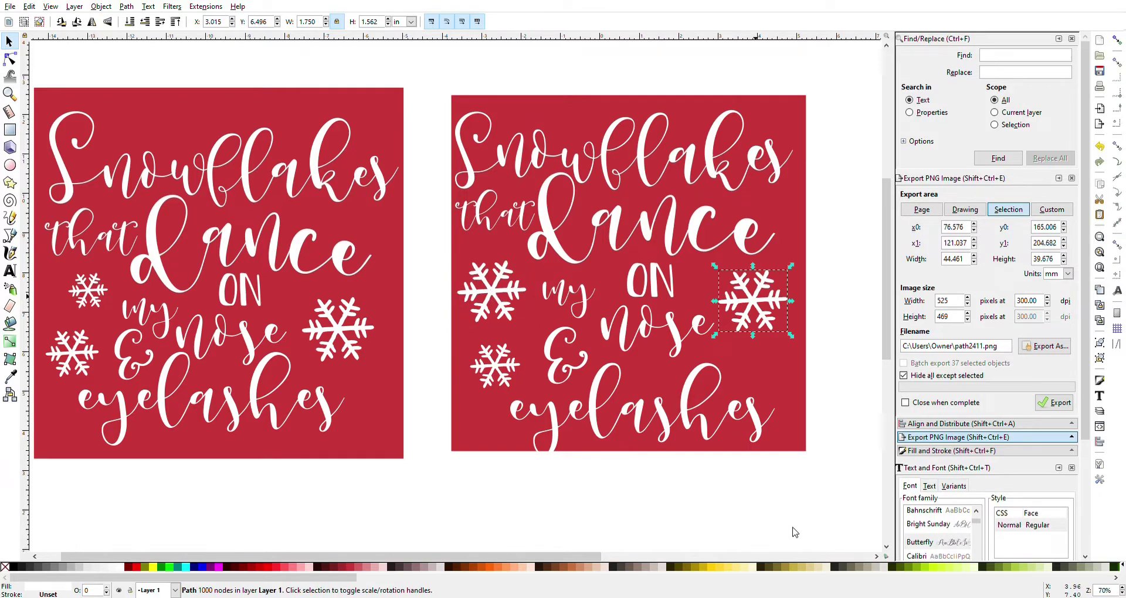
{"action": "left_click", "coordinate": [503, 376]}
{"action": "left_click_drag", "start_coordinate": [436, 64], "coordinate": [851, 507]}
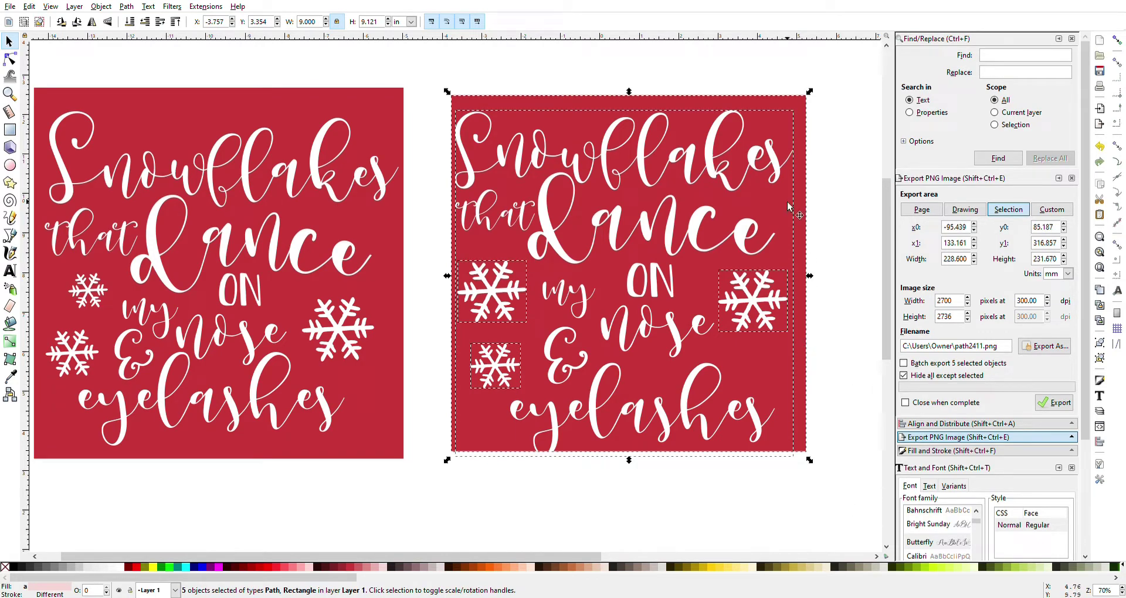
{"action": "left_click", "coordinate": [802, 322], "text": "shift"}
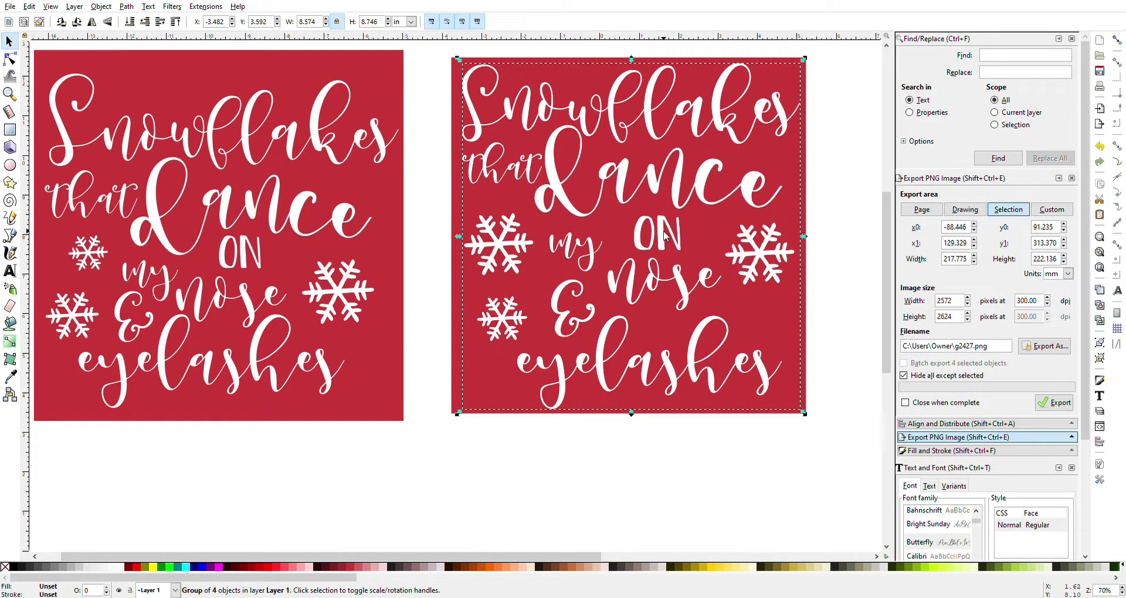
Duplicate the white lettering and snowflake group, fill the copy black, and place it below the two squares
{"action": "left_click_drag", "start_coordinate": [664, 230], "coordinate": [673, 251]}
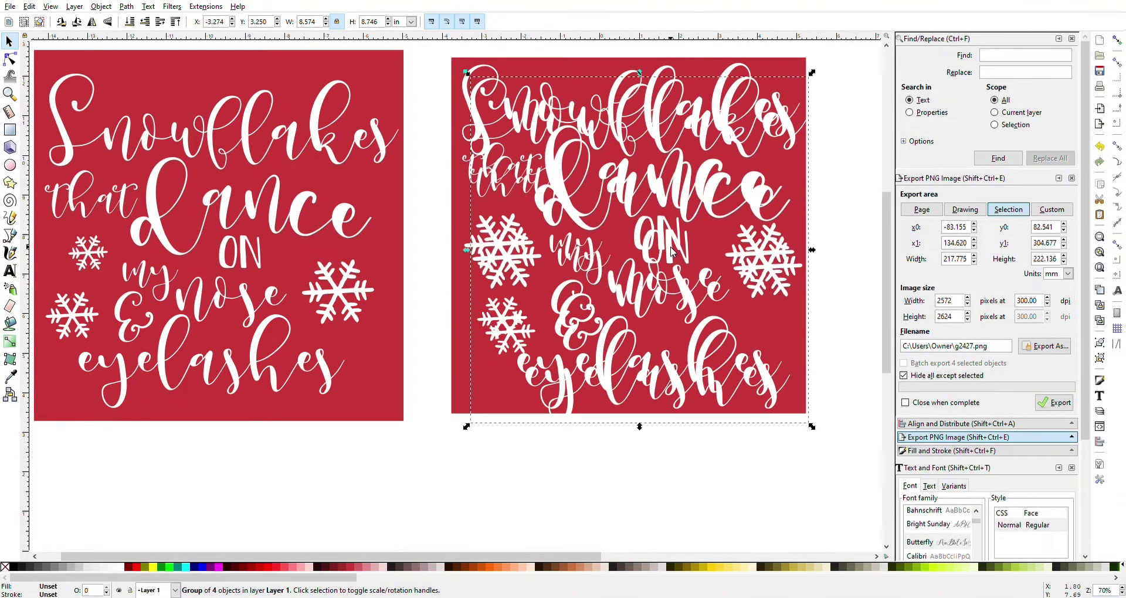
{"action": "left_click", "coordinate": [15, 567]}
{"action": "key", "text": "minus"}
{"action": "left_click_drag", "start_coordinate": [640, 232], "coordinate": [528, 429]}
{"action": "scroll", "coordinate": [527, 429], "scroll_direction": "down", "scroll_amount": 2}
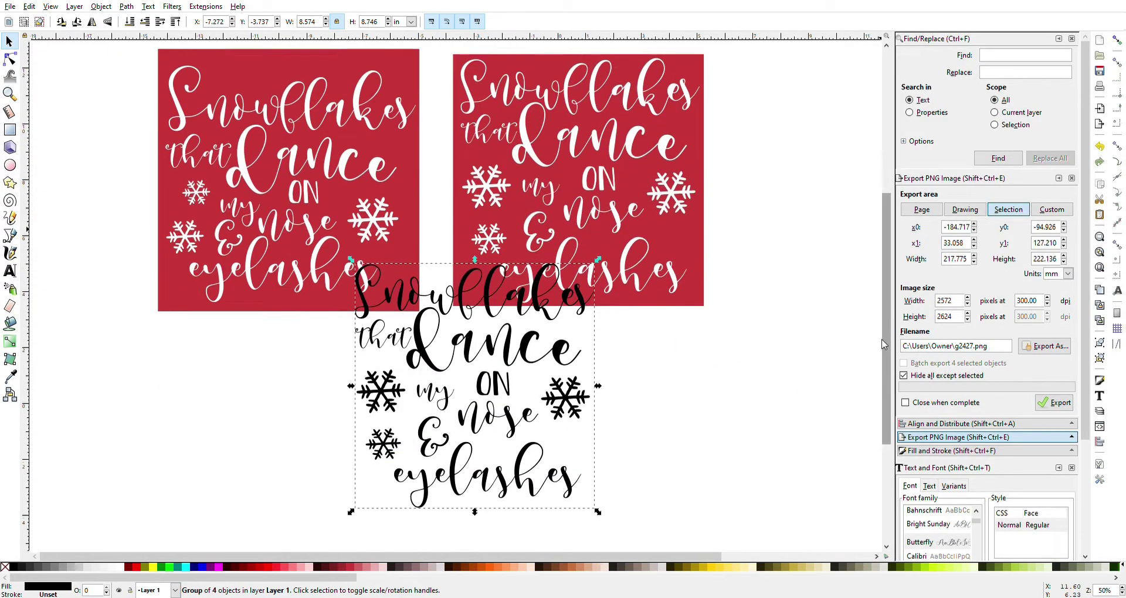
Enter the black group, regroup its lettering with the three snowflakes, and move the result clear of the red squares
{"action": "double_click", "coordinate": [519, 333]}
{"action": "left_click", "coordinate": [527, 251]}
{"action": "mouse_move", "coordinate": [527, 251]}
{"action": "left_mouse_down"}
{"action": "mouse_move", "coordinate": [520, 337]}
{"action": "mouse_move", "coordinate": [526, 250]}
{"action": "left_mouse_up"}
{"action": "key", "text": "n"}
{"action": "left_click", "coordinate": [9, 41]}
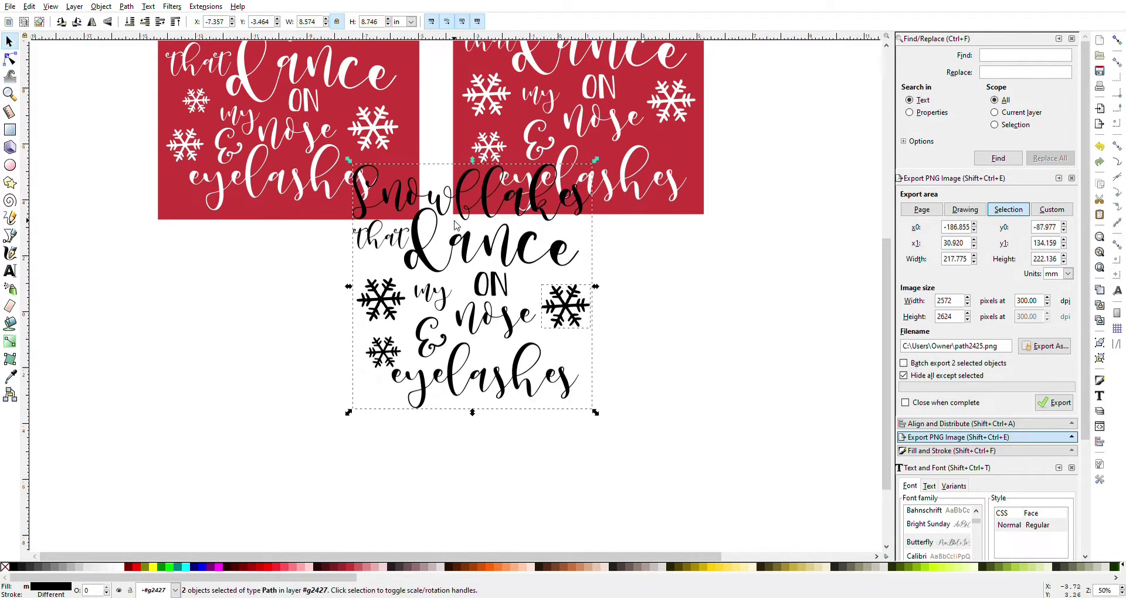
{"action": "left_click", "coordinate": [432, 243]}
{"action": "left_click", "coordinate": [382, 298], "text": "shift"}
{"action": "left_click", "coordinate": [381, 352], "text": "shift"}
{"action": "key", "text": "ctrl+g"}
{"action": "left_click_drag", "start_coordinate": [562, 315], "coordinate": [562, 413]}
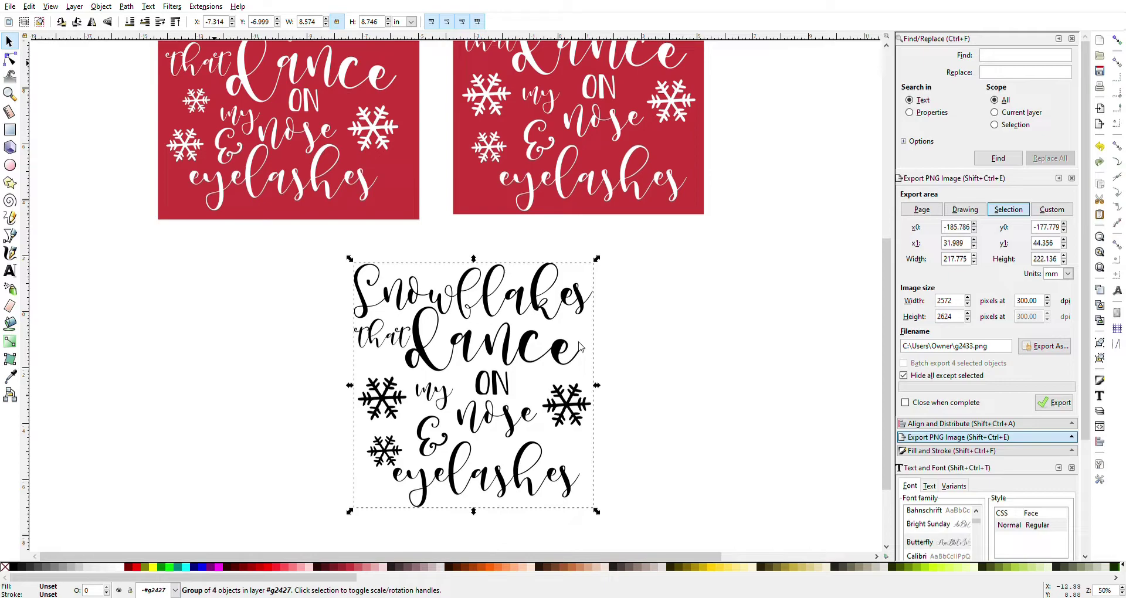
Save the design as a Plain SVG named "Snowflakes that dance Tutorial"
{"action": "key", "text": "alt+f"}
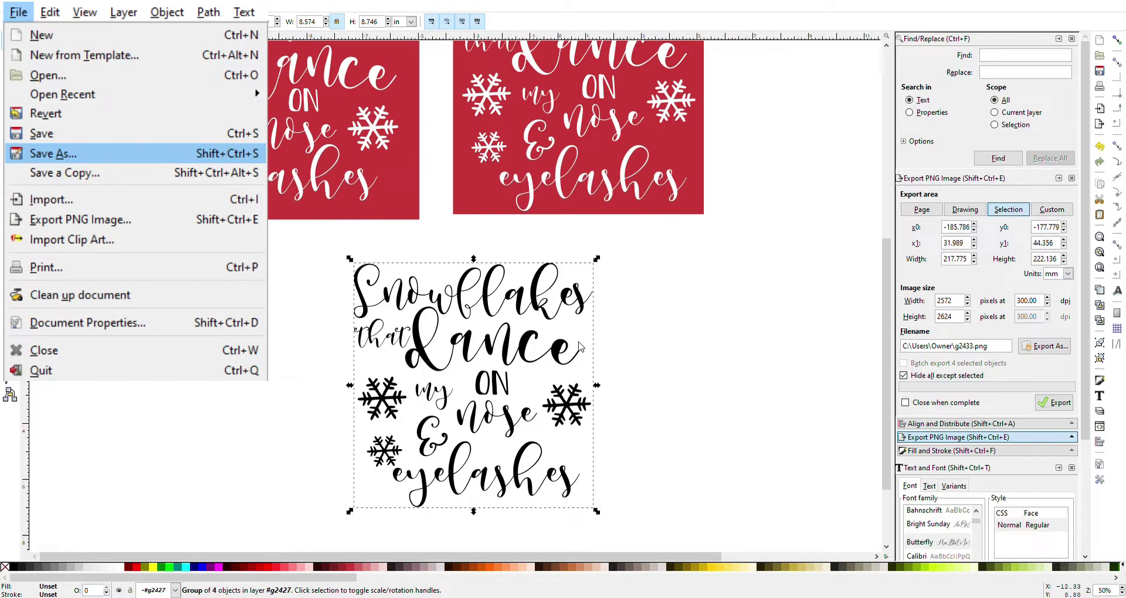
{"action": "key", "text": "Return"}
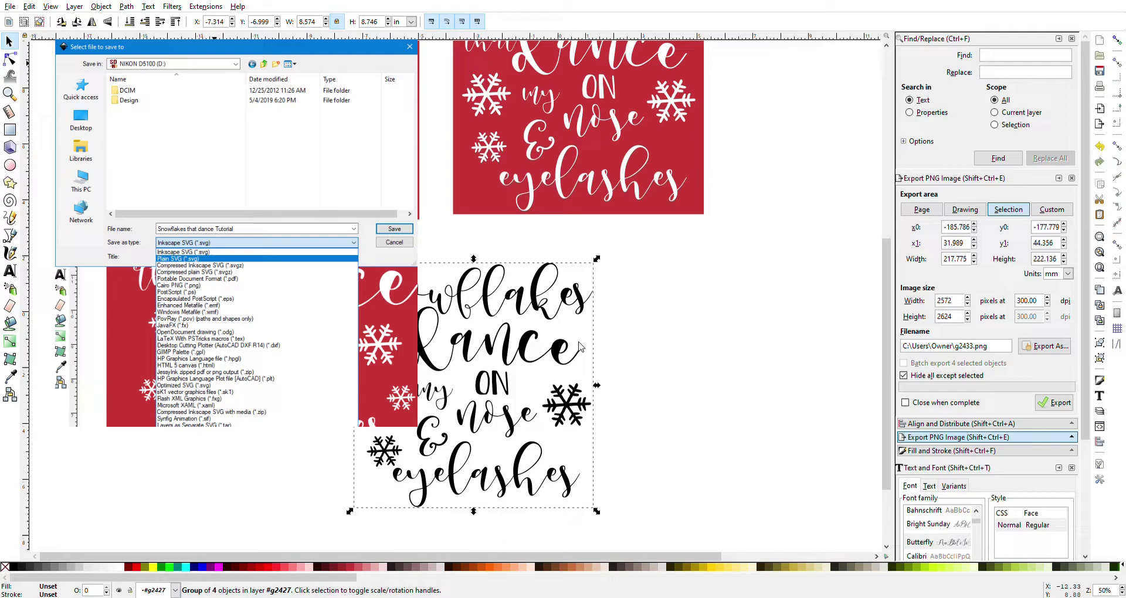
{"action": "key", "text": "Return"}
{"action": "key", "text": "Return"}
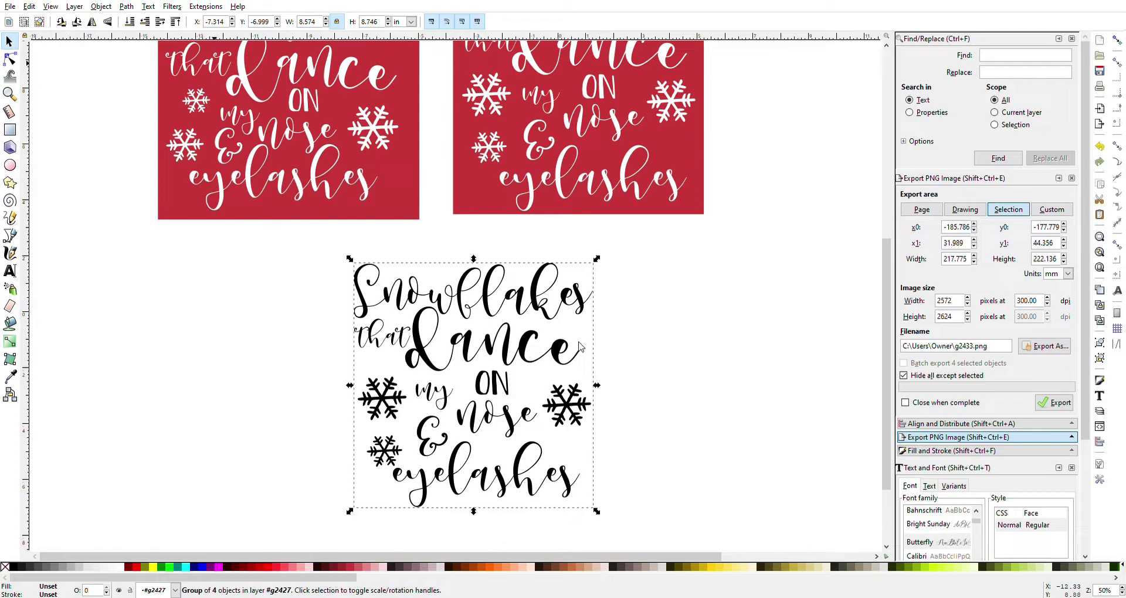
Set up a PNG export of the selected black design at 300 dpi and open the choice of export file
{"action": "key", "text": "alt+f"}
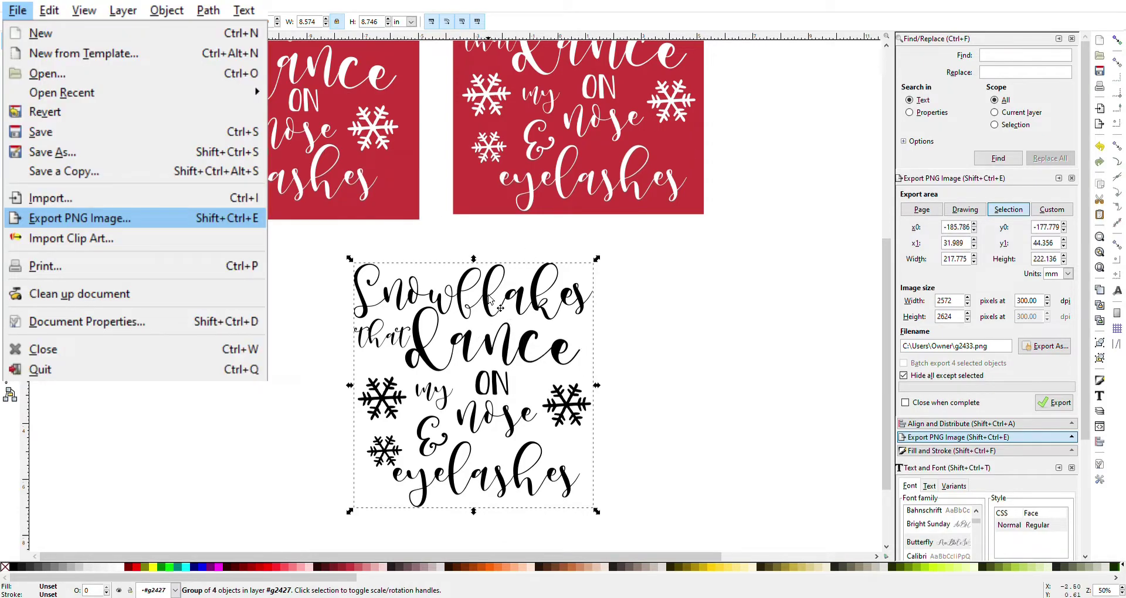
{"action": "key", "text": "Return"}
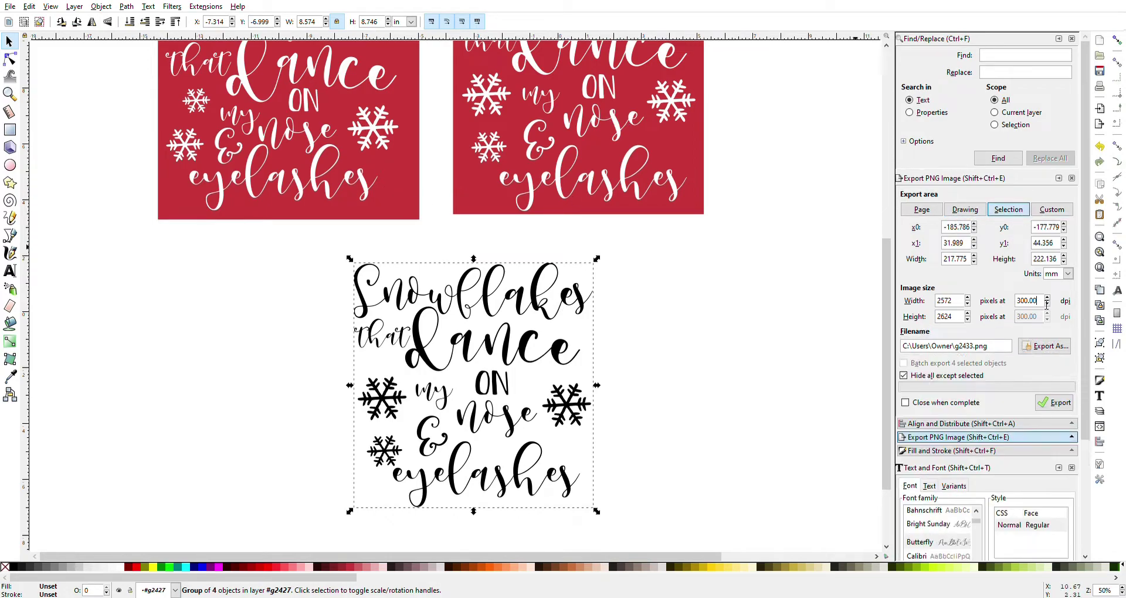
{"action": "left_click_drag", "start_coordinate": [1037, 301], "coordinate": [1010, 303]}
{"action": "left_click", "coordinate": [1045, 346]}
Shift the black design slightly to the right in the empty area below the squares and deselect it
{"action": "left_click_drag", "start_coordinate": [583, 305], "coordinate": [627, 308]}
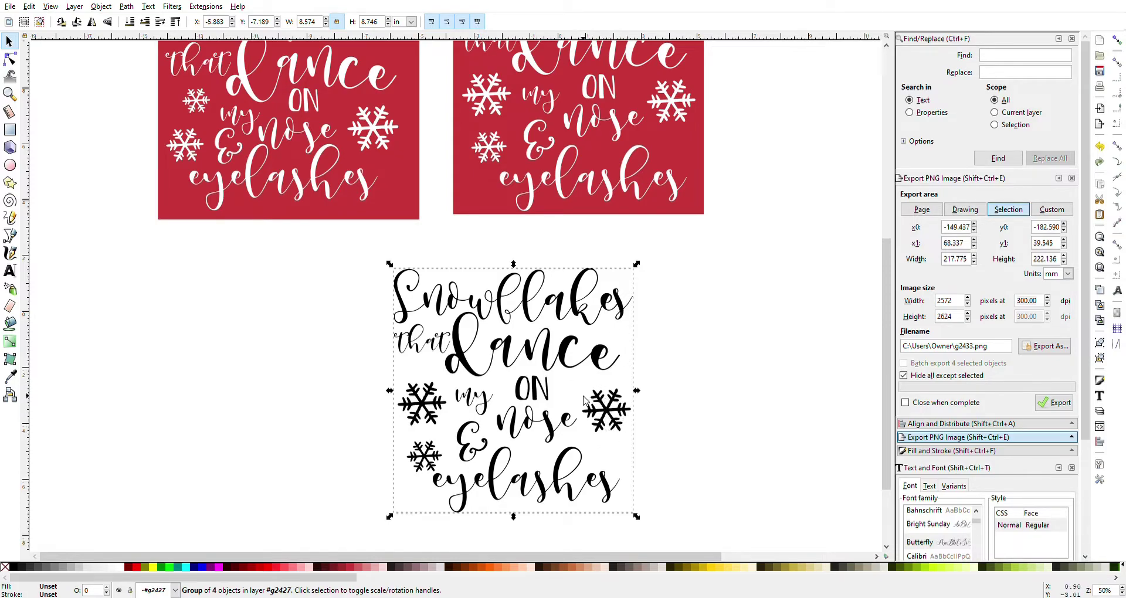
{"action": "left_click", "coordinate": [535, 389]}
{"action": "left_click", "coordinate": [692, 389]}
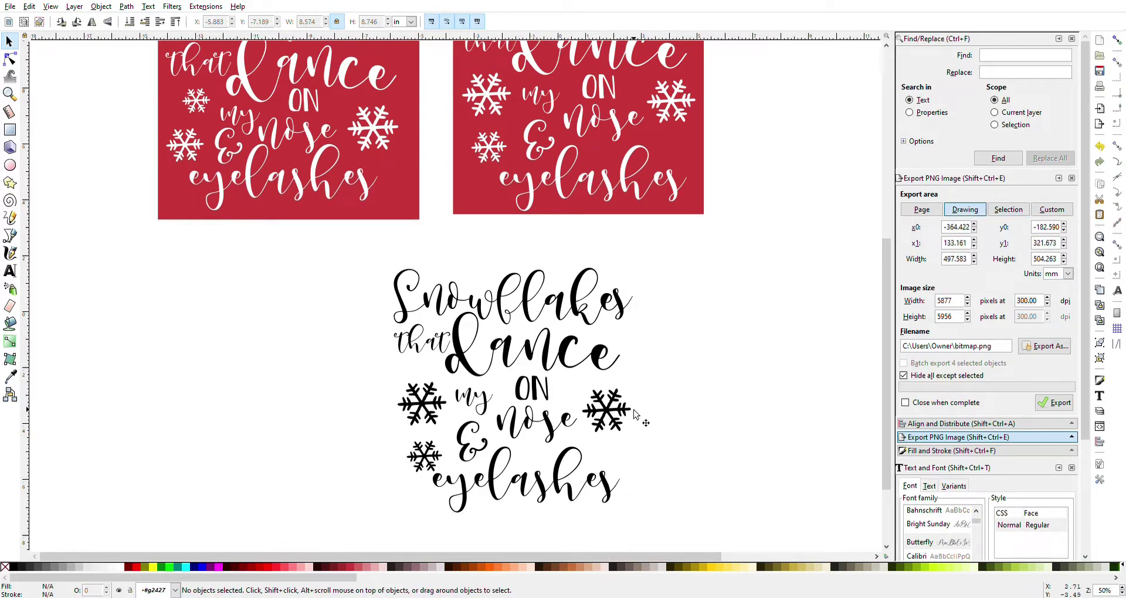